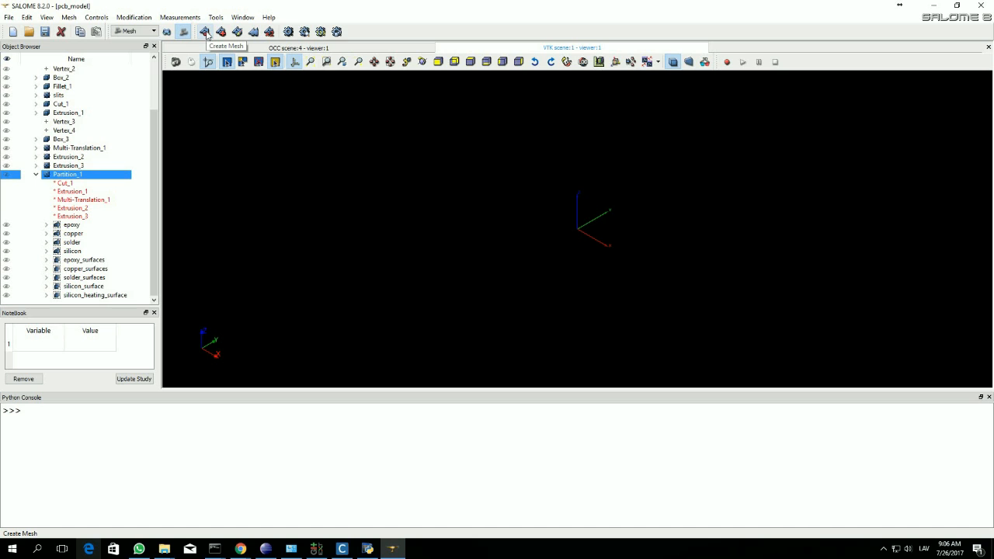
Create a mesh on Partition_1 with the 3D: Automatic Tetrahedralization hypothesis set and a maximum element length of 0.5
left_click(205, 32)
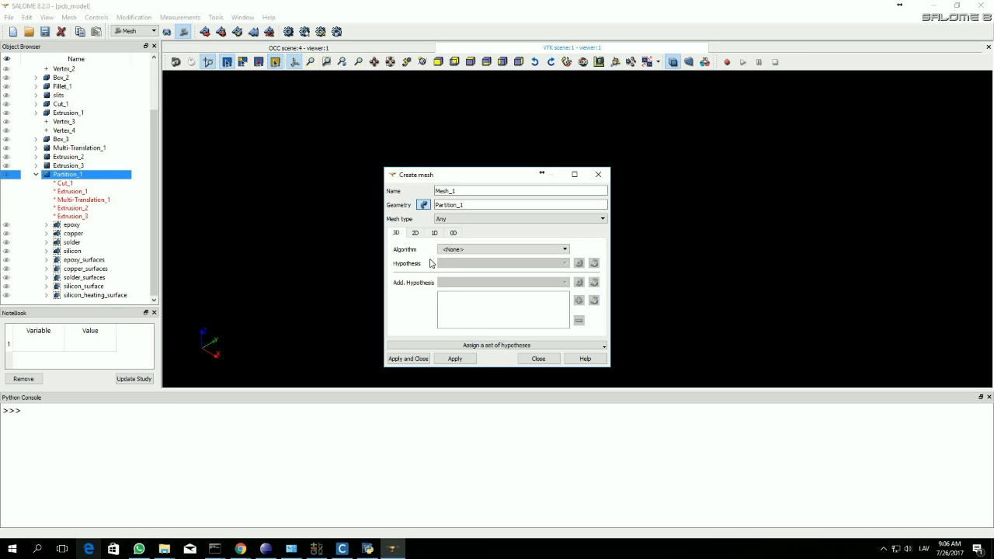
left_click(479, 347)
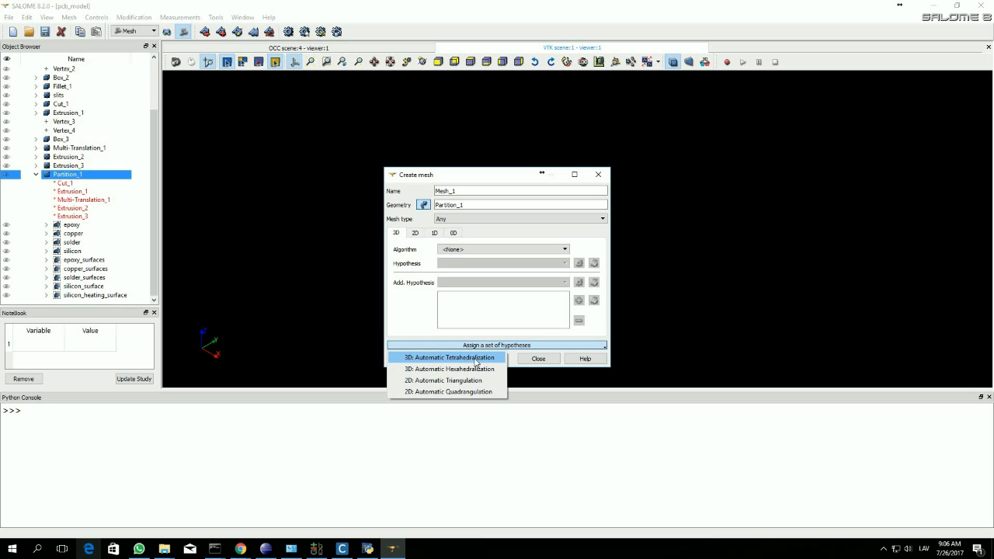
left_click(458, 357)
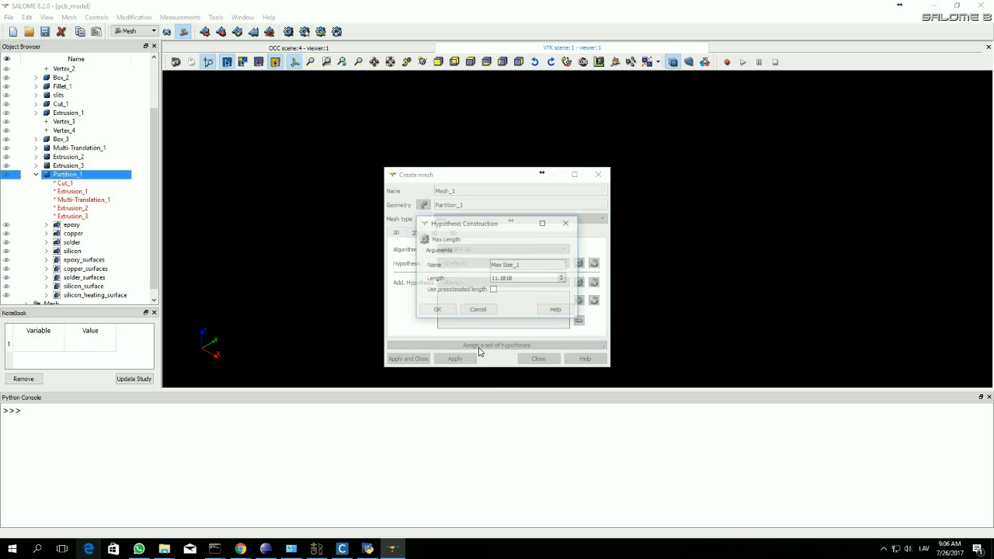
left_click_drag(437, 223, 256, 168)
left_click_drag(335, 223, 291, 227)
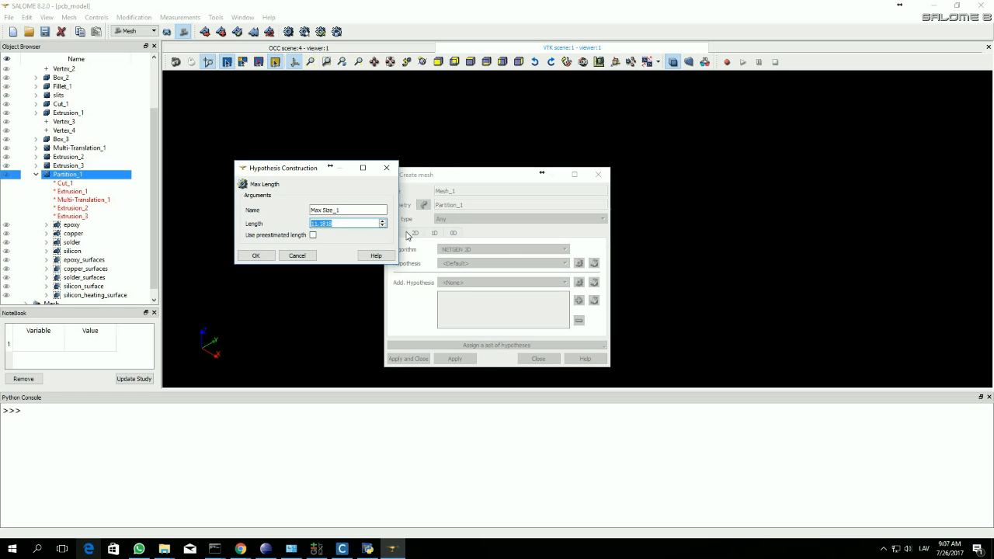
type("0.5")
left_click(262, 256)
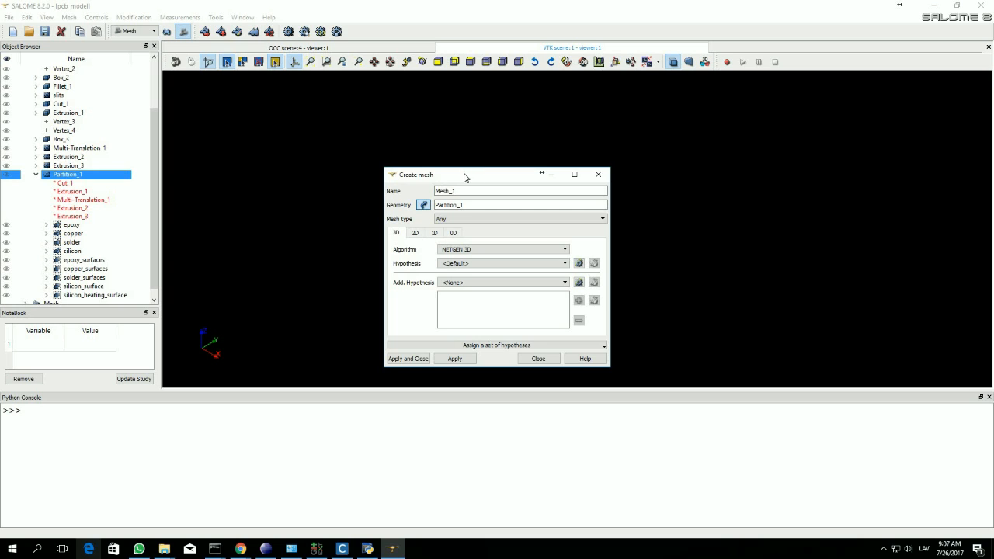
left_click_drag(463, 176, 359, 129)
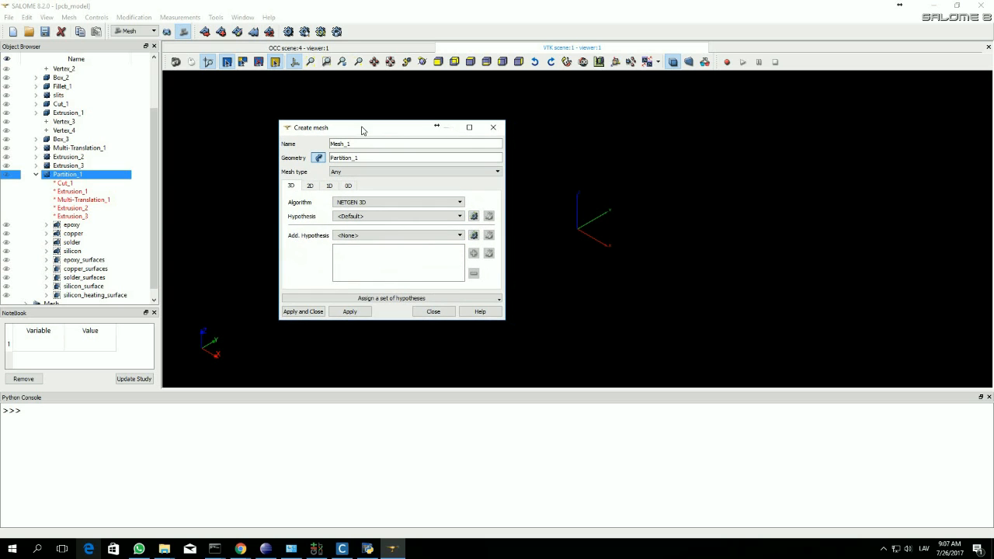
left_click(304, 312)
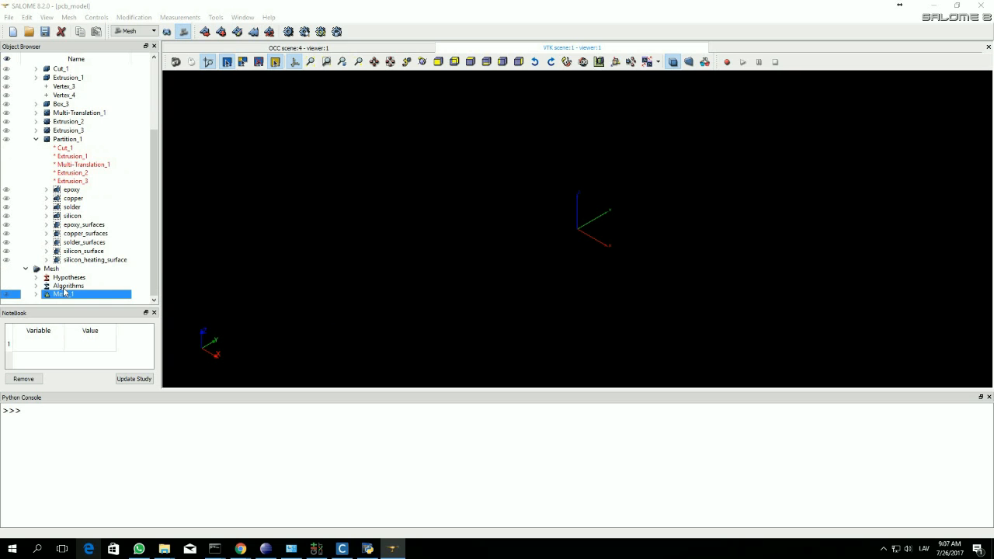
Compute Mesh_1 and dismiss the computation report
left_click(36, 295)
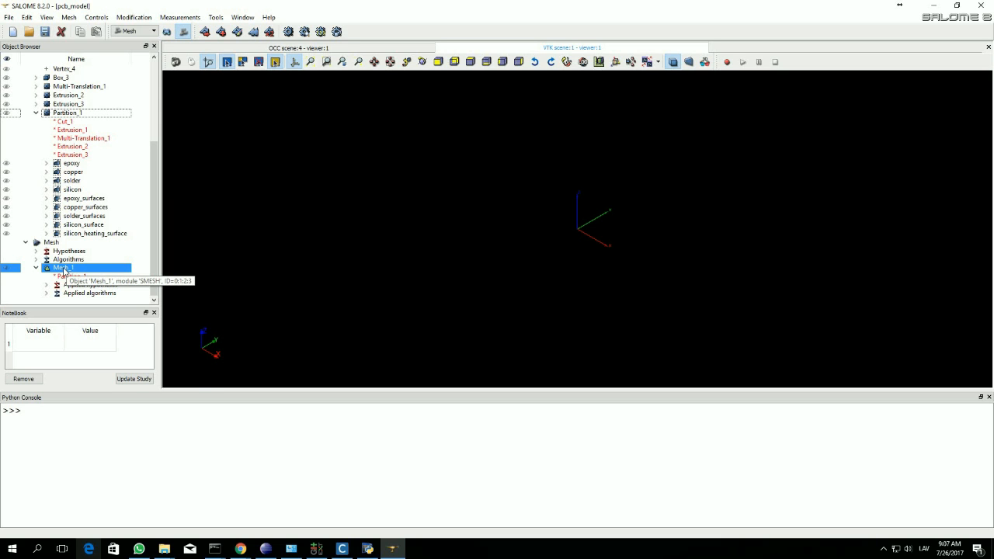
right_click(64, 270)
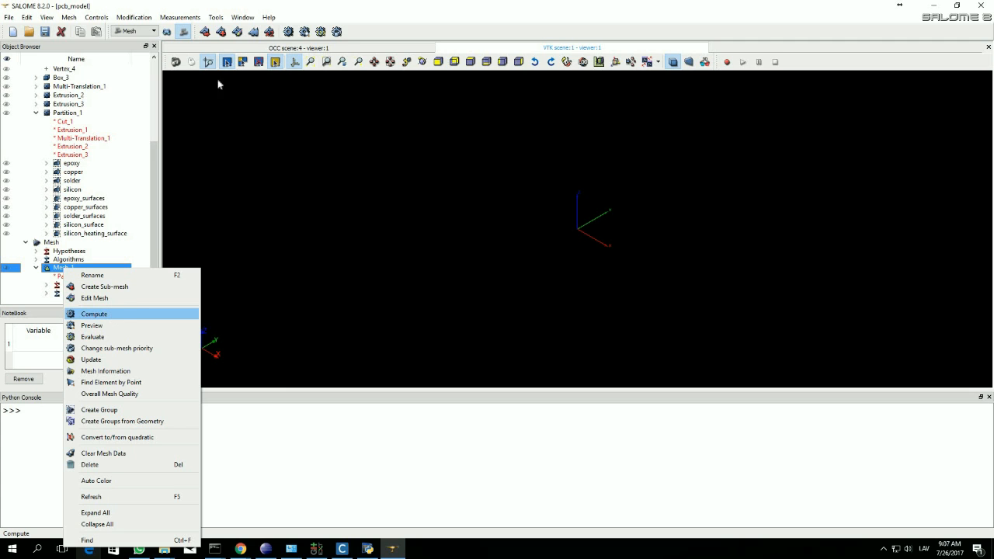
left_click(287, 35)
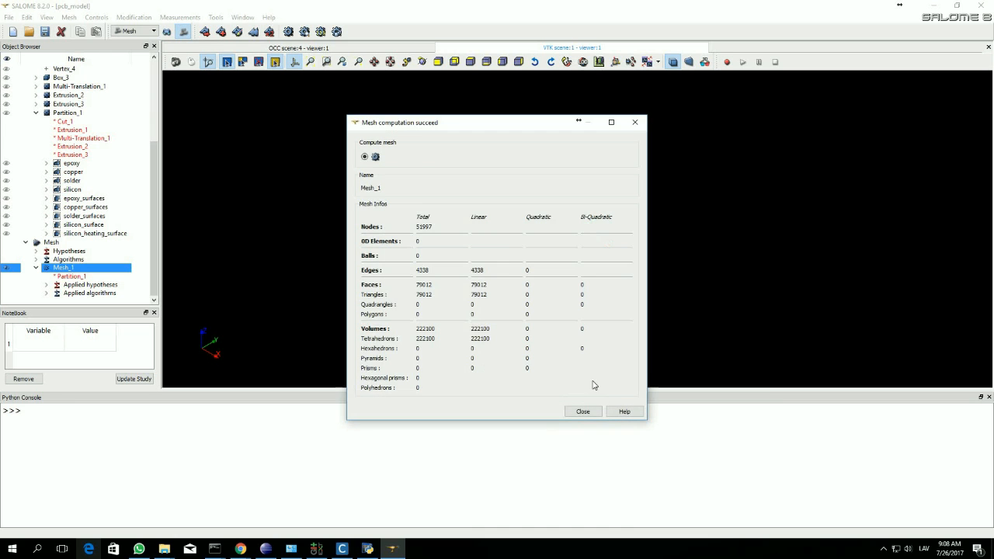
left_click_drag(398, 117, 298, 73)
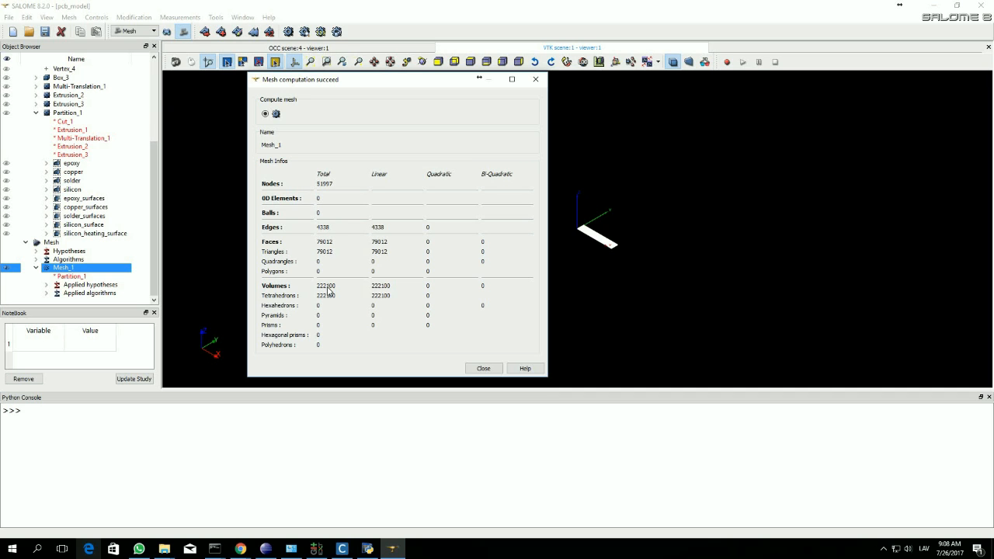
left_click(481, 370)
Examine the computed board mesh up close, especially the element layers along the sides of the small raised pads between the slots
left_click_drag(608, 244, 253, 115, "ctrl")
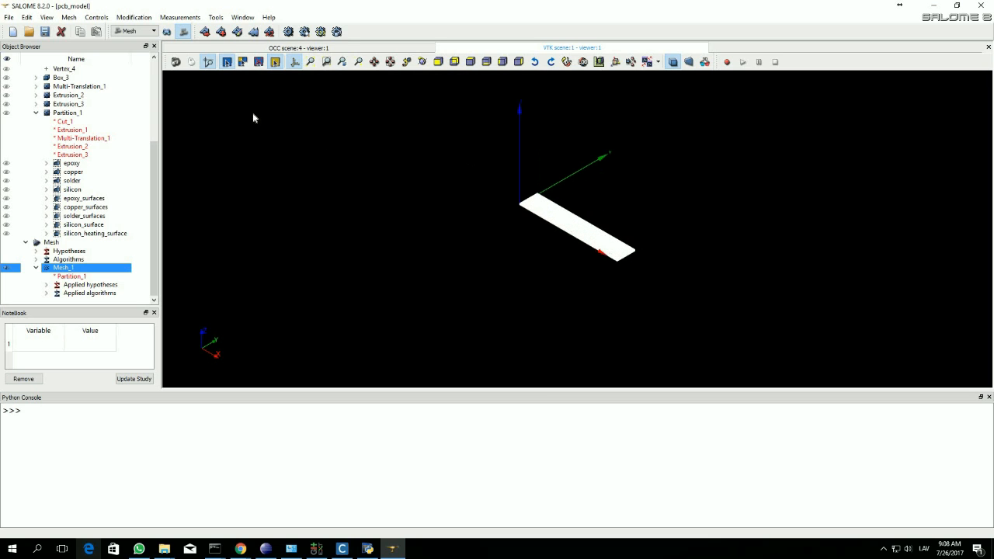
left_click(190, 64)
left_click_drag(573, 286, 500, 205)
scroll(501, 206, "up", 6)
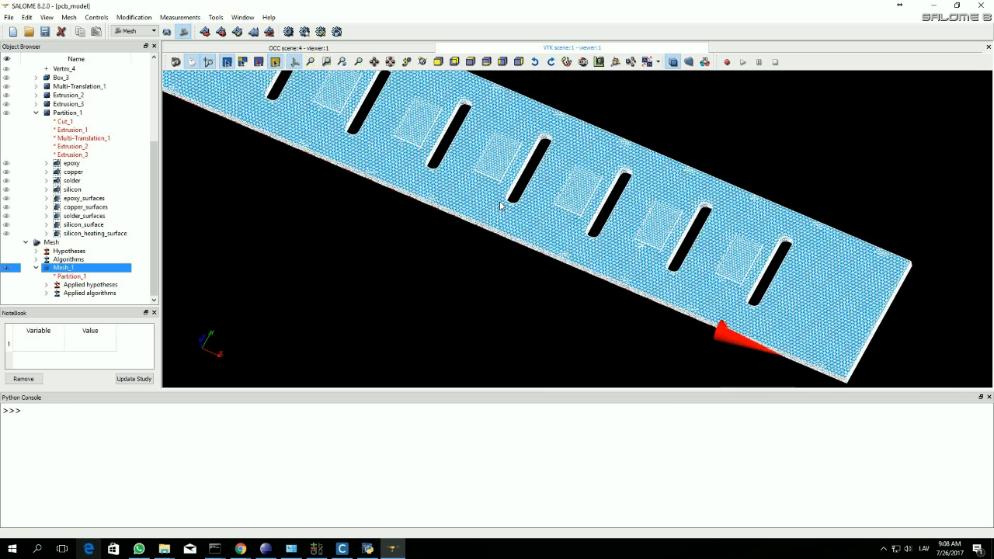
left_click_drag(530, 226, 540, 257)
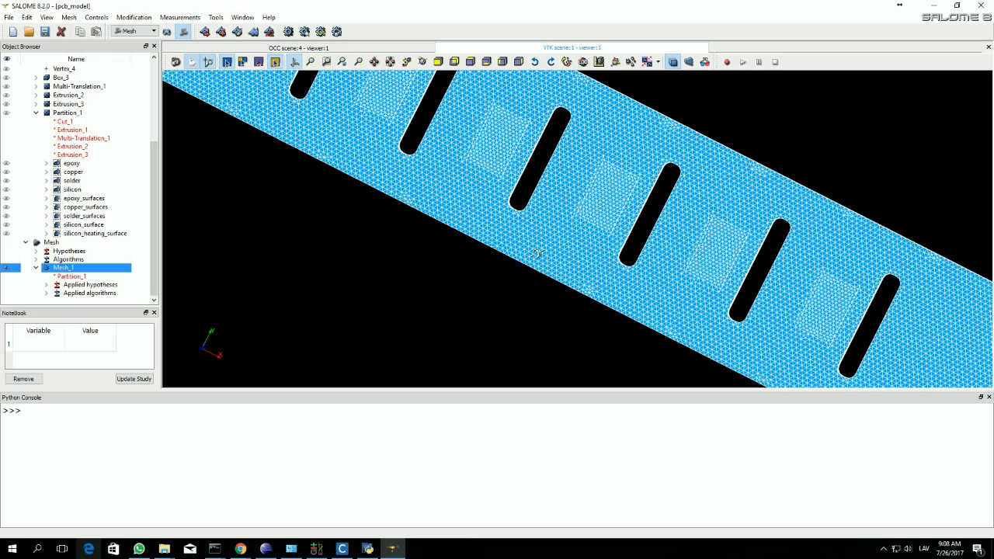
left_click_drag(575, 182, 597, 210)
scroll(597, 210, "up", 10)
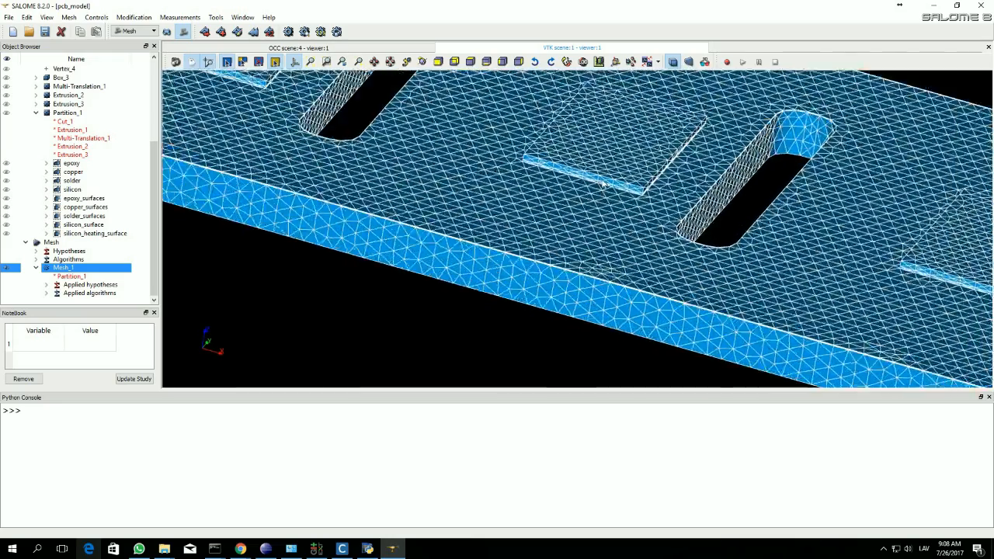
scroll(602, 194, "up", 8)
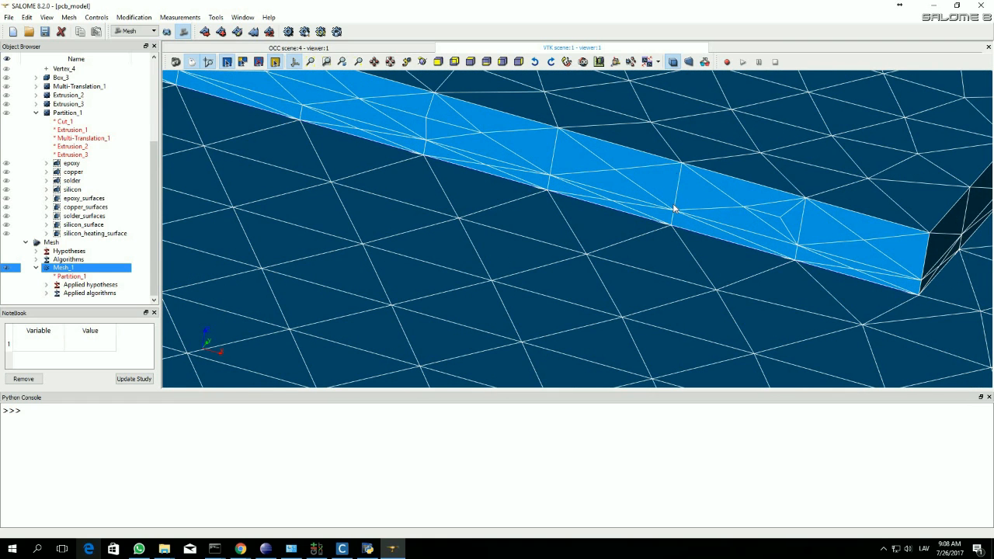
scroll(671, 184, "down", 1)
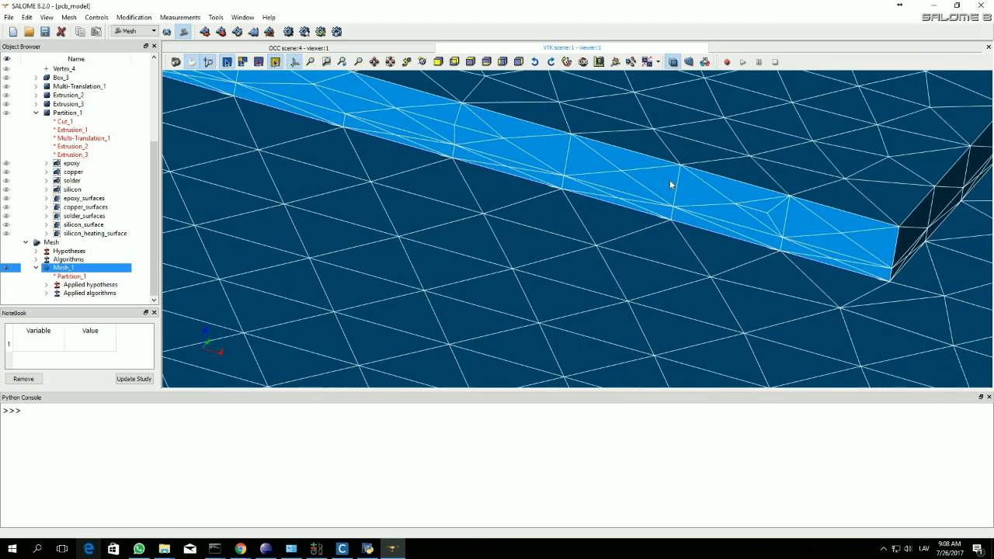
scroll(670, 184, "down", 4)
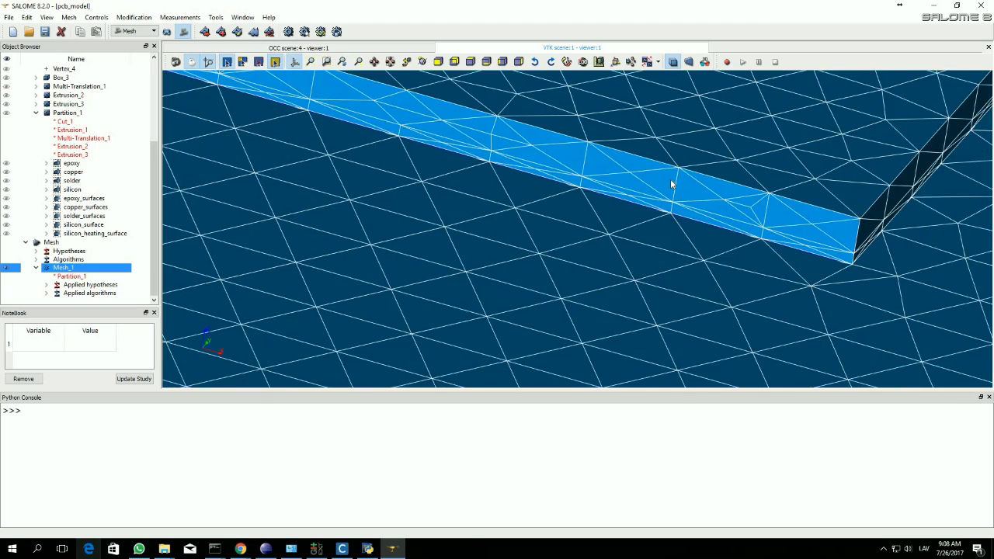
scroll(672, 184, "down", 6)
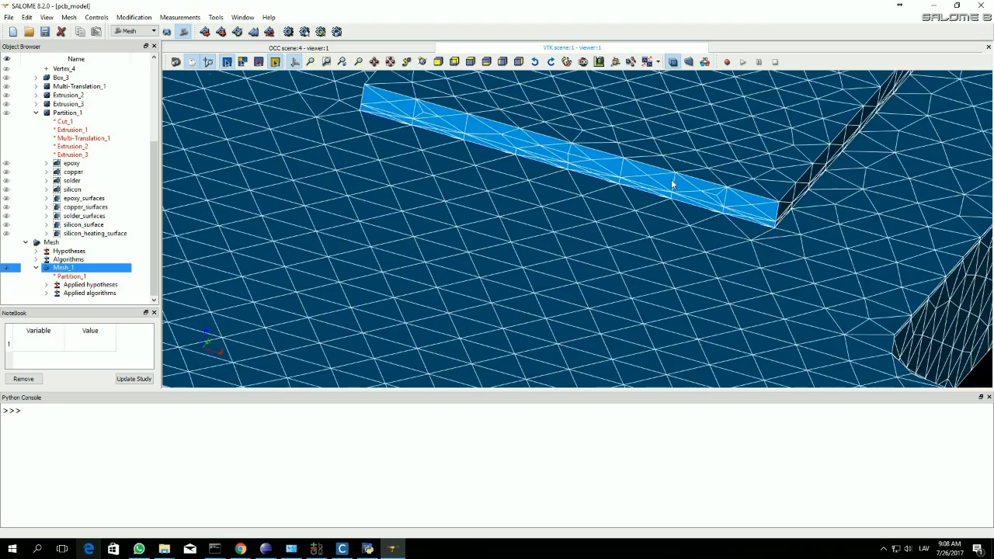
scroll(673, 184, "down", 6)
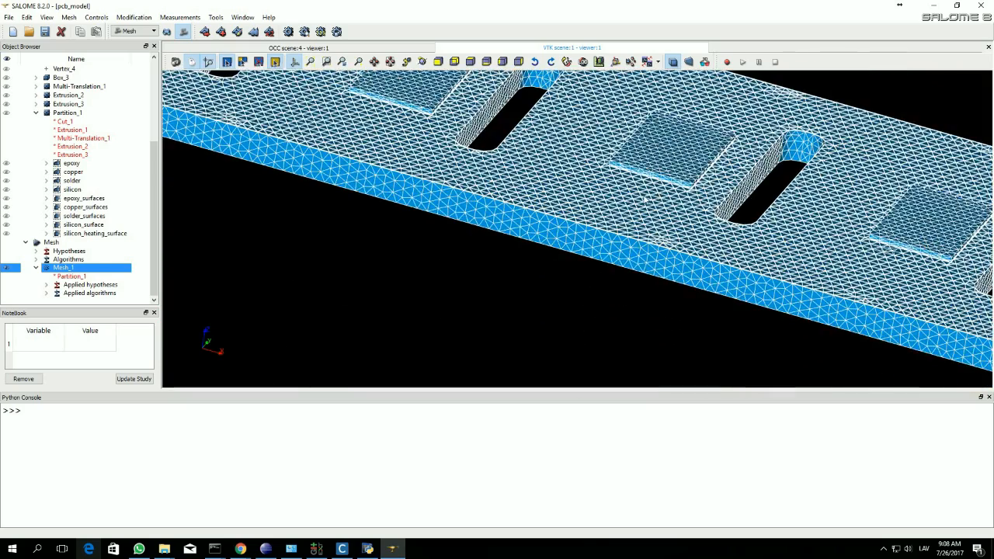
scroll(565, 242, "down", 7)
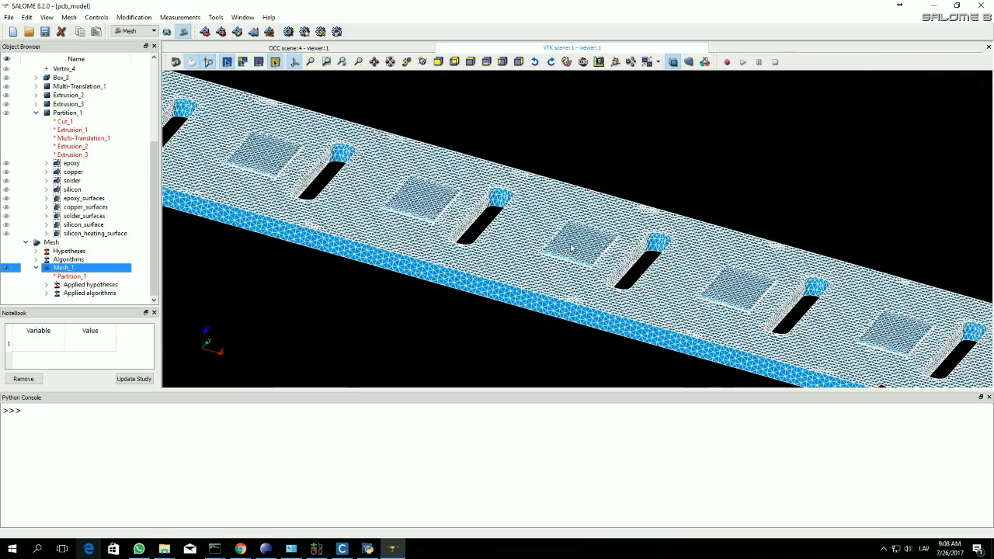
middle_click_drag(586, 204, 551, 225)
scroll(550, 225, "down", 1)
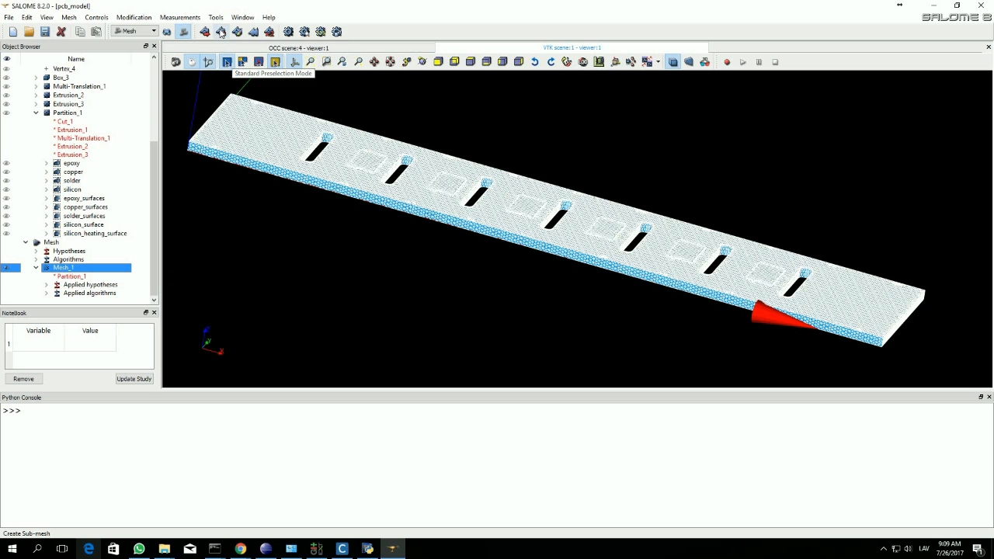
Start a sub-mesh of Mesh_1 and assign silicon_heating_surface as its geometry
left_click(221, 32)
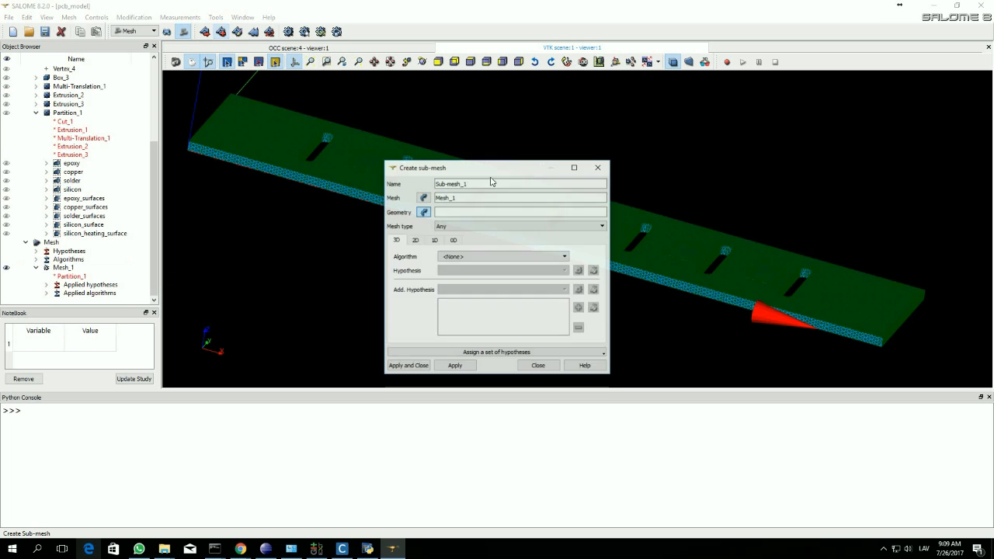
left_click_drag(466, 167, 279, 120)
left_click(236, 166)
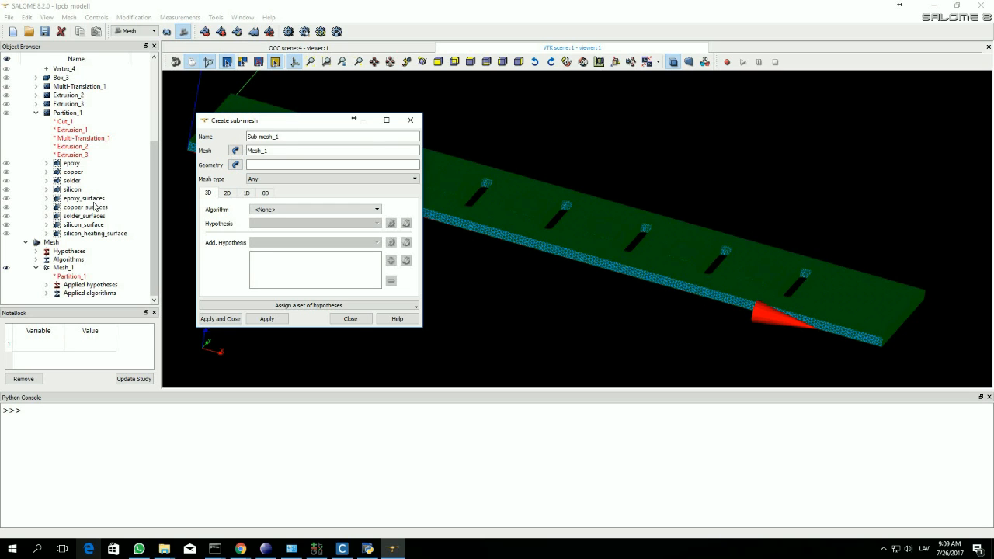
left_click(87, 234)
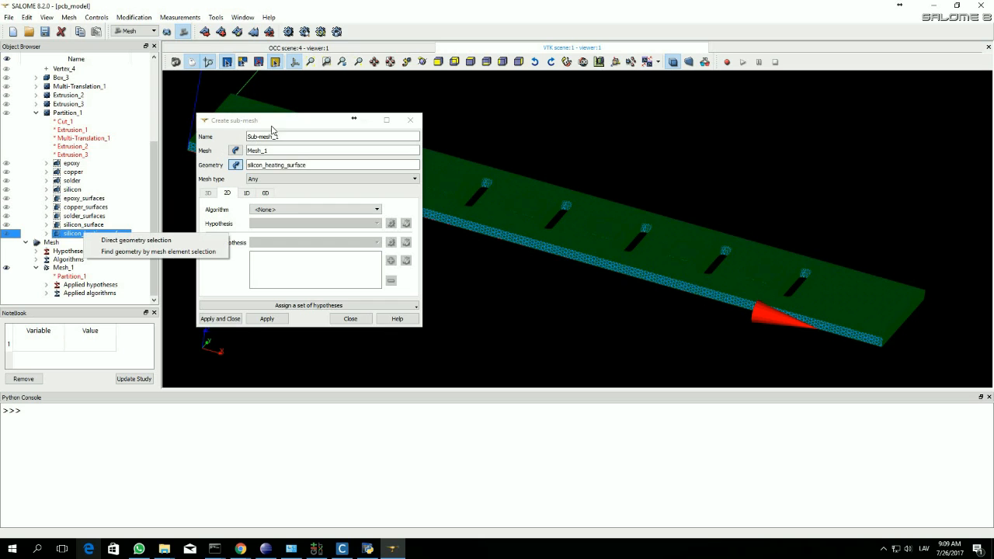
left_click_drag(291, 122, 139, 100)
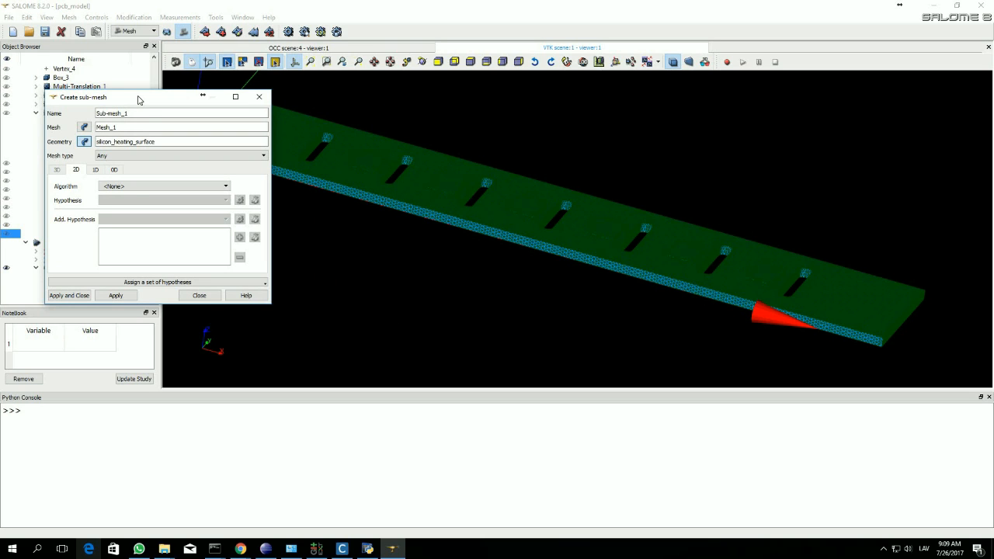
Set the sub-mesh's 2D algorithm to Quadrangle: Mapping and its 1D algorithm to Wire Discretisation
left_click(133, 187)
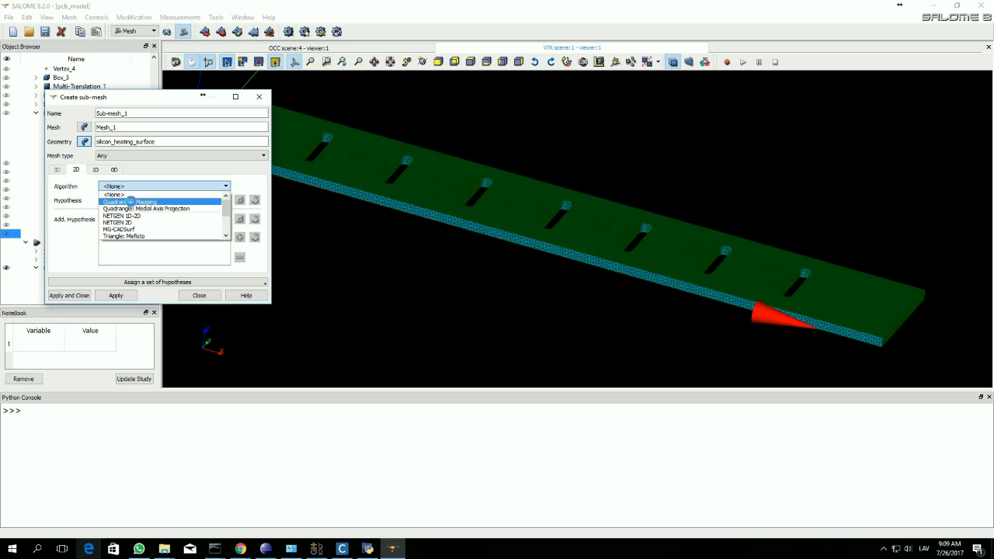
left_click(131, 203)
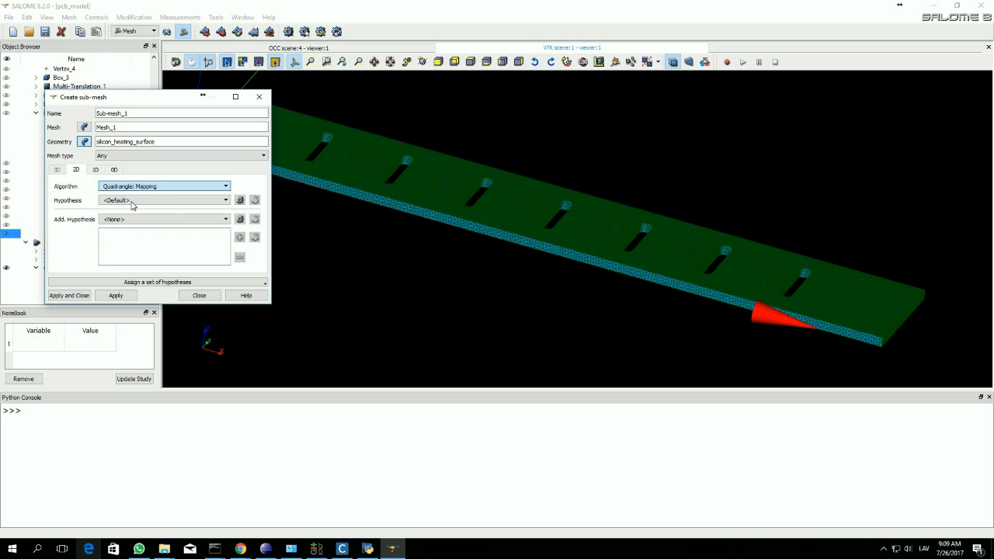
left_click(96, 170)
left_click(134, 190)
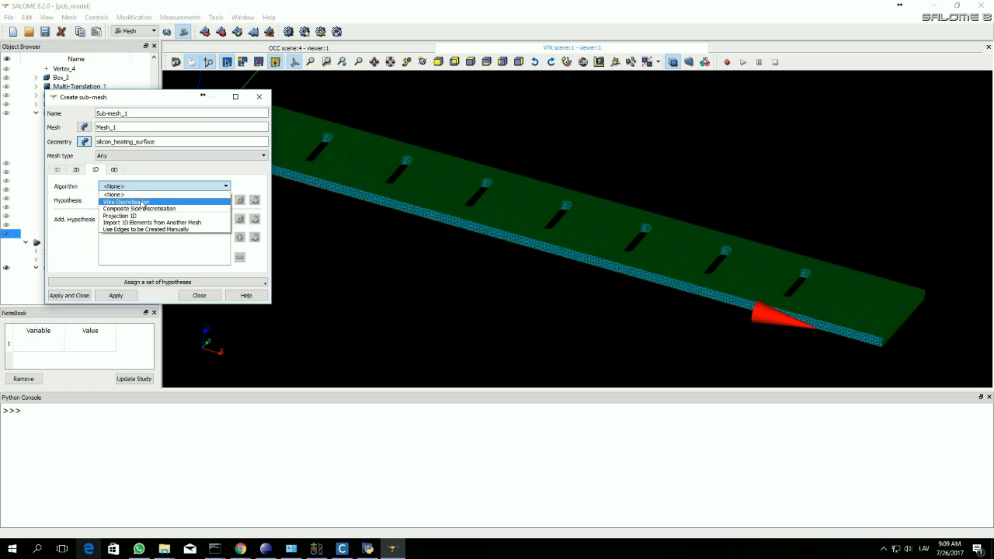
left_click(142, 202)
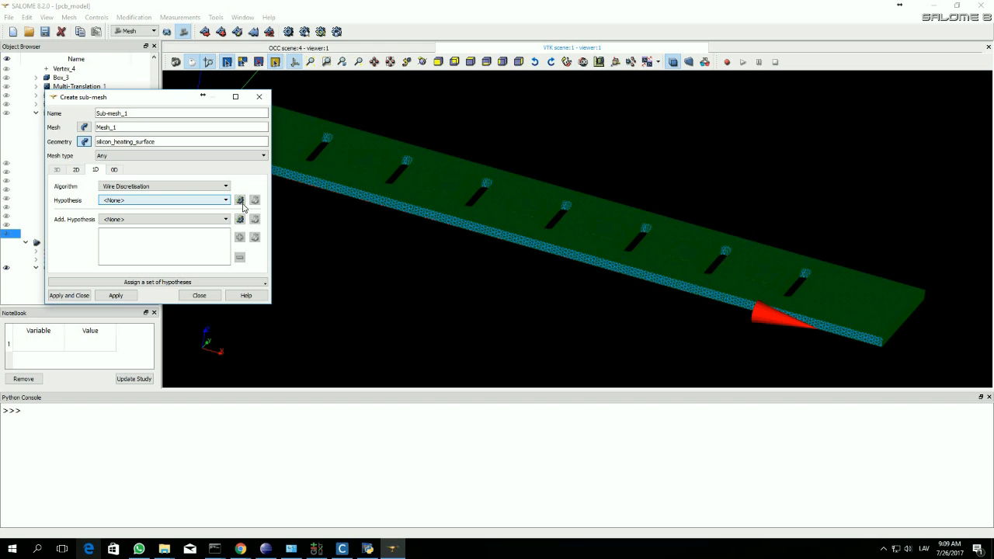
Add a Number of Segments hypothesis with equidistant distribution to the 1D algorithm and create the sub-mesh
left_click(240, 201)
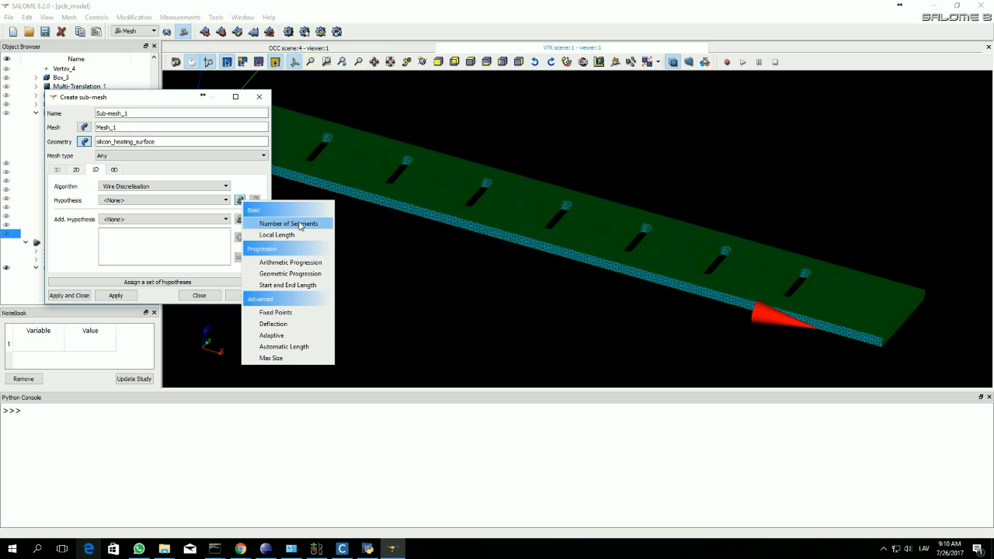
left_click(299, 224)
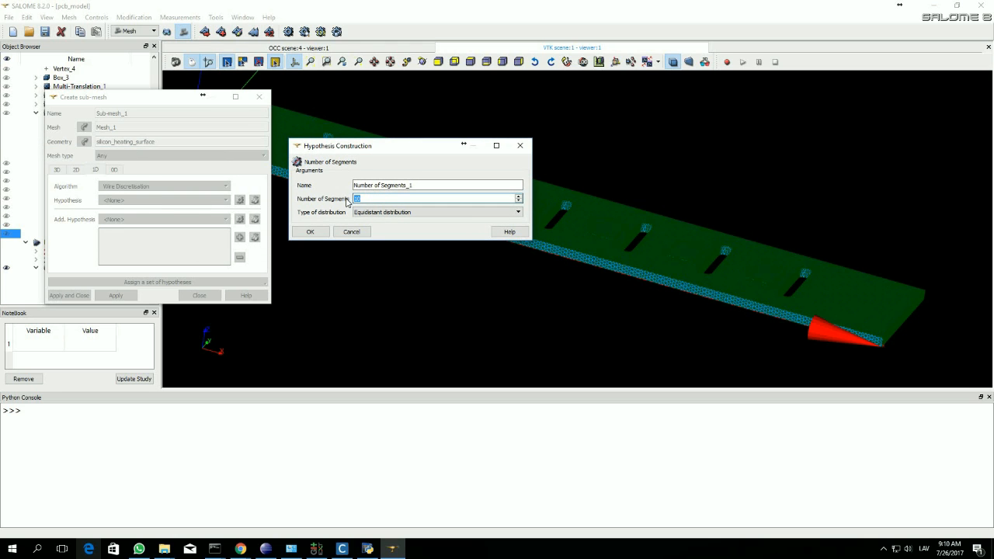
left_click(310, 231)
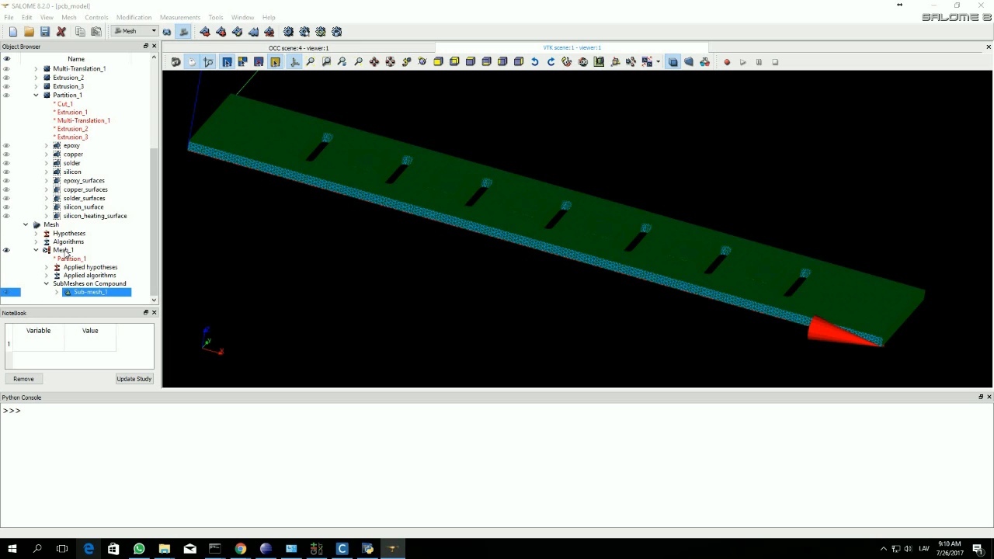
Recompute Mesh_1 with the sub-mesh on the silicon heating surface included
right_click(67, 252)
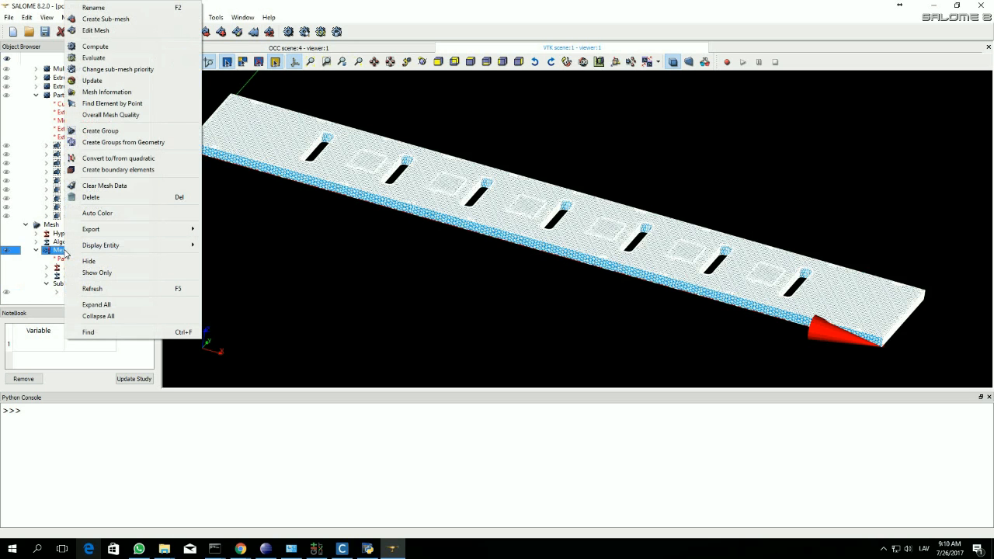
left_click(118, 46)
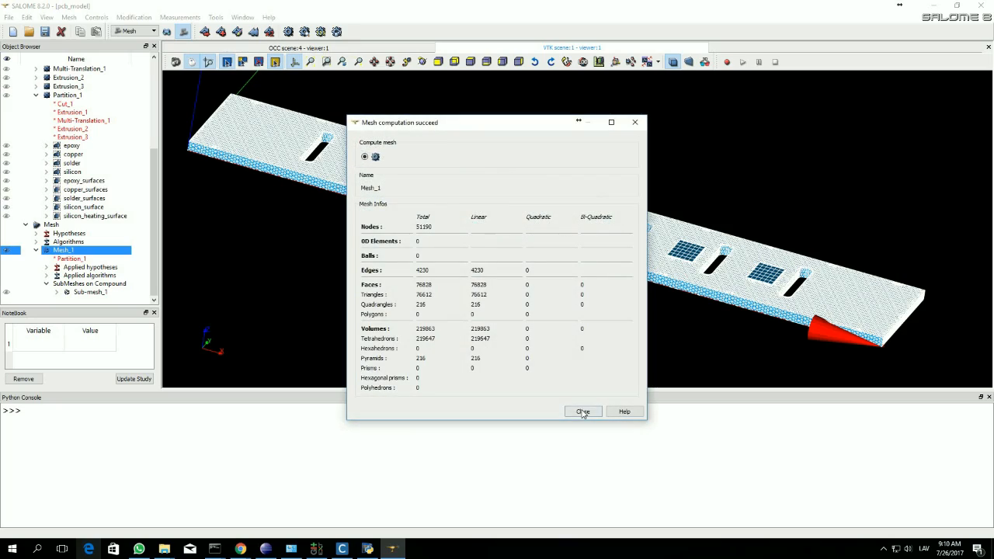
Close the computation summary and examine the quadrangle mesh on the silicon heating surfaces and the meshed sides of one chip
key("Escape")
scroll(544, 245, "up", 5)
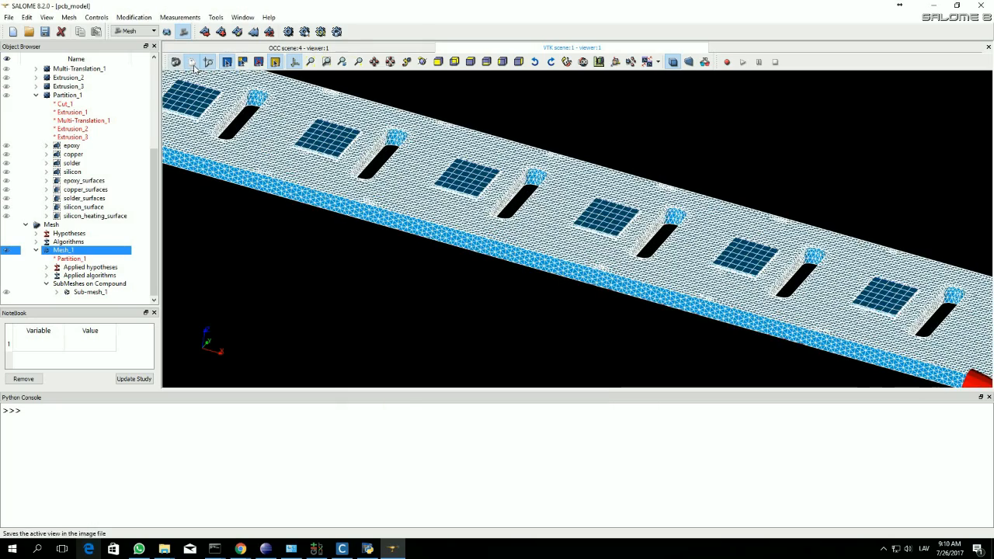
left_click_drag(486, 246, 602, 277)
scroll(602, 277, "up", 8)
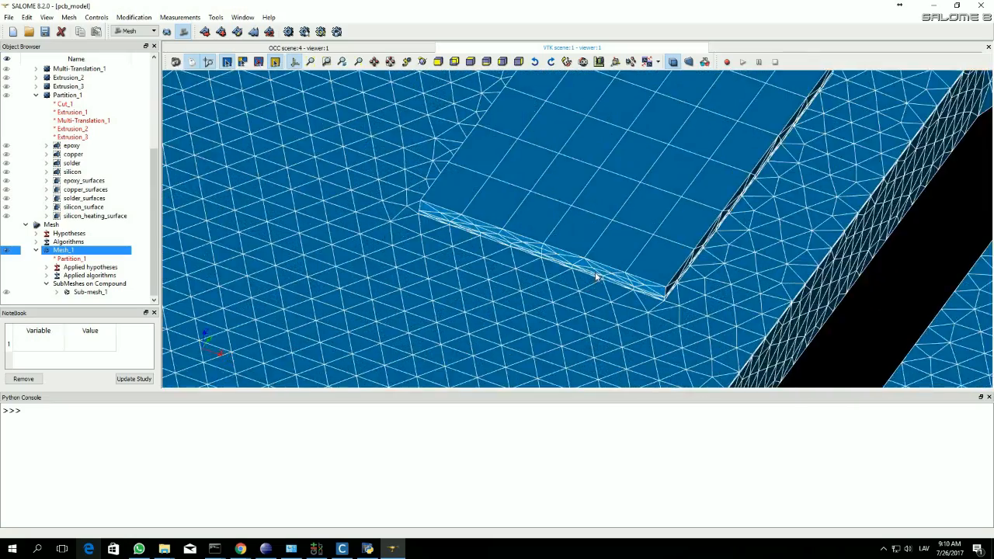
scroll(596, 271, "down", 6)
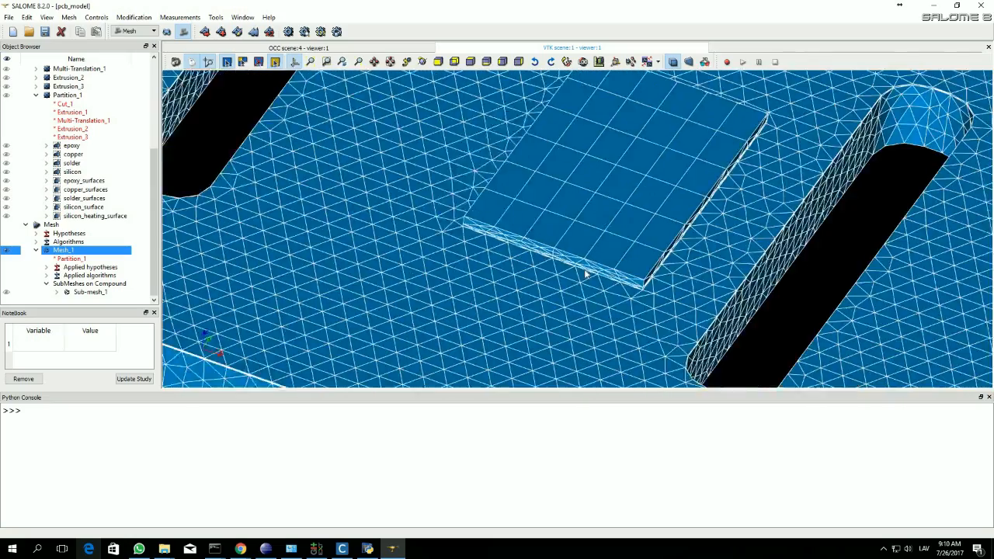
scroll(572, 270, "down", 6)
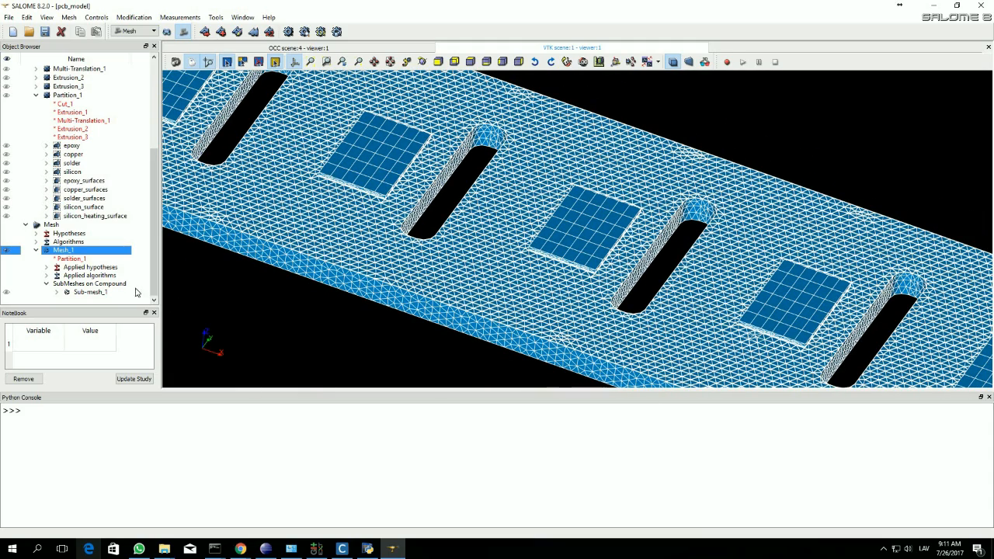
Start a second sub-mesh of Mesh_1 with silicon as its geometry and Extrusion 3D as its 3D algorithm
left_click(221, 32)
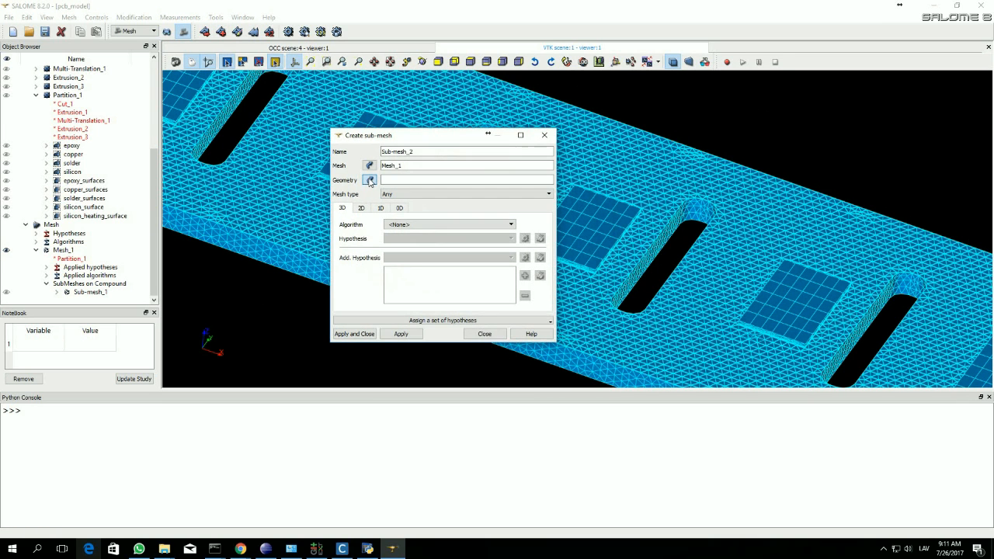
left_click(73, 172)
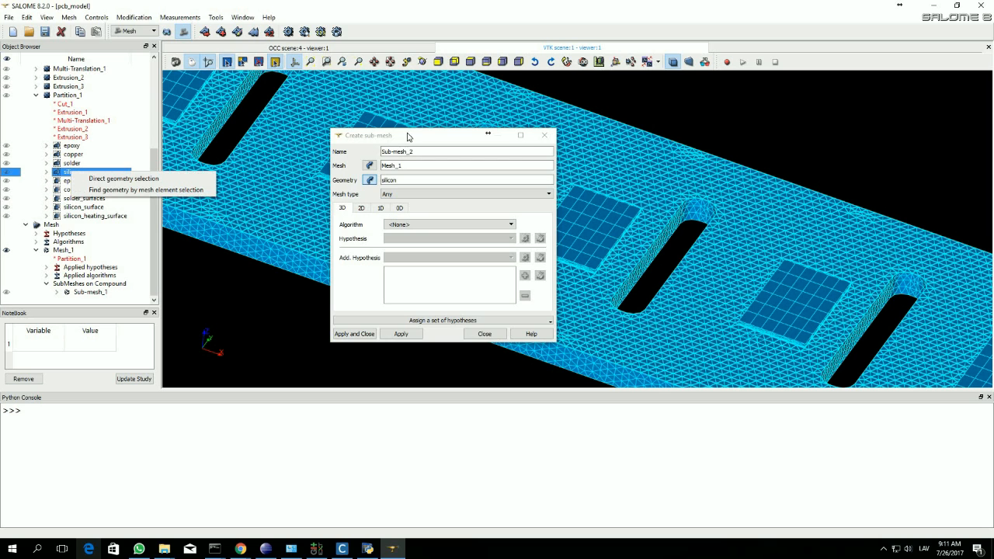
left_click_drag(393, 135, 201, 93)
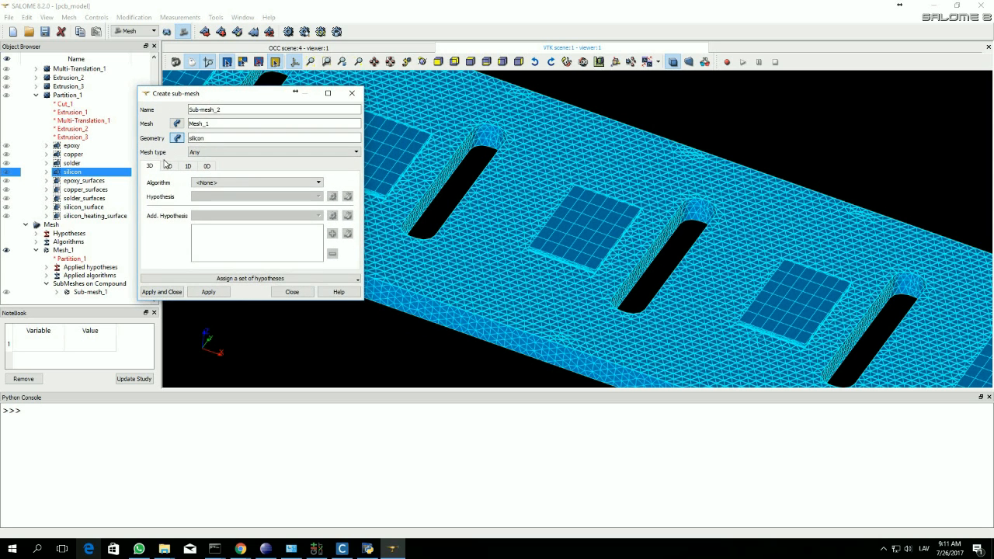
left_click(215, 184)
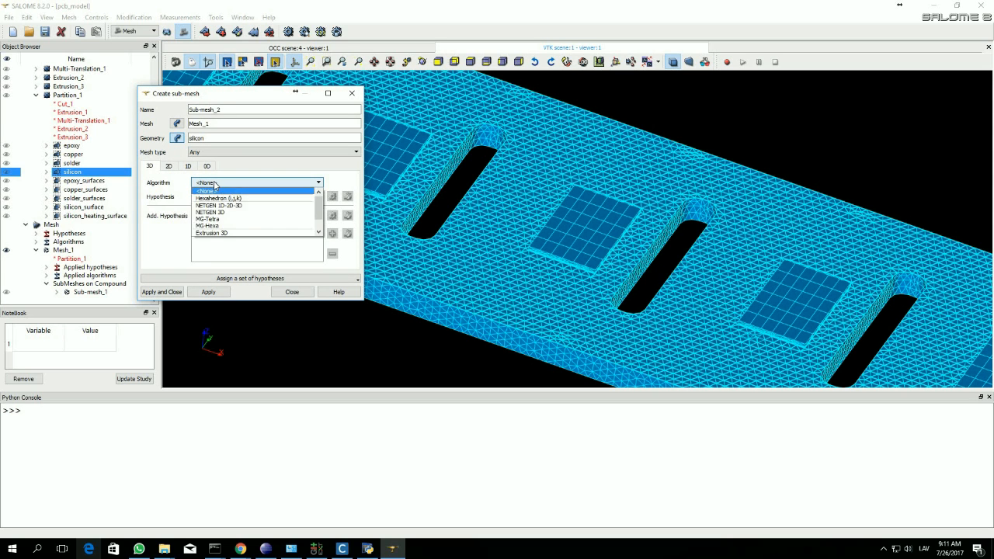
left_click(231, 234)
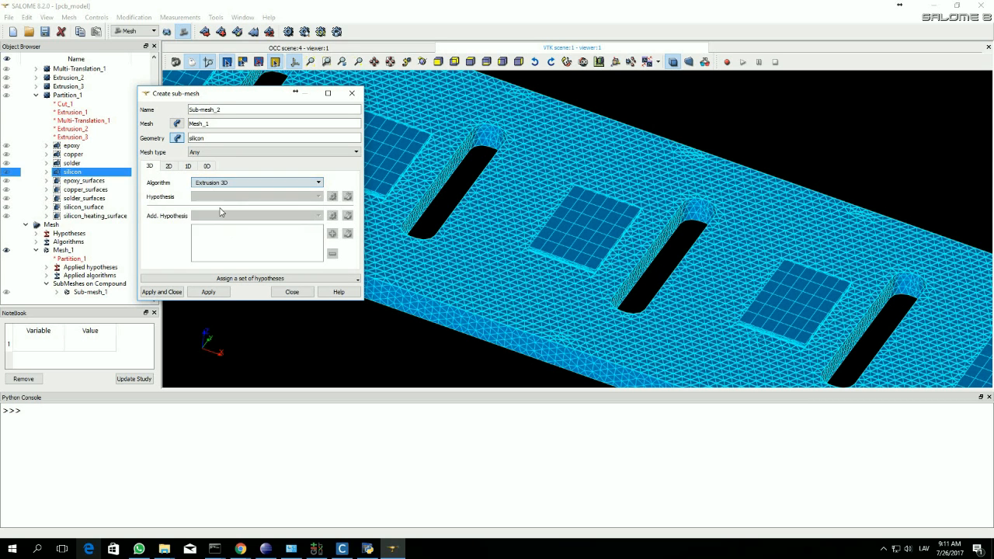
Set the silicon sub-mesh's 1D algorithm to Wire Discretisation with the existing Number of Segments_1 hypothesis and create the sub-mesh
left_click(187, 166)
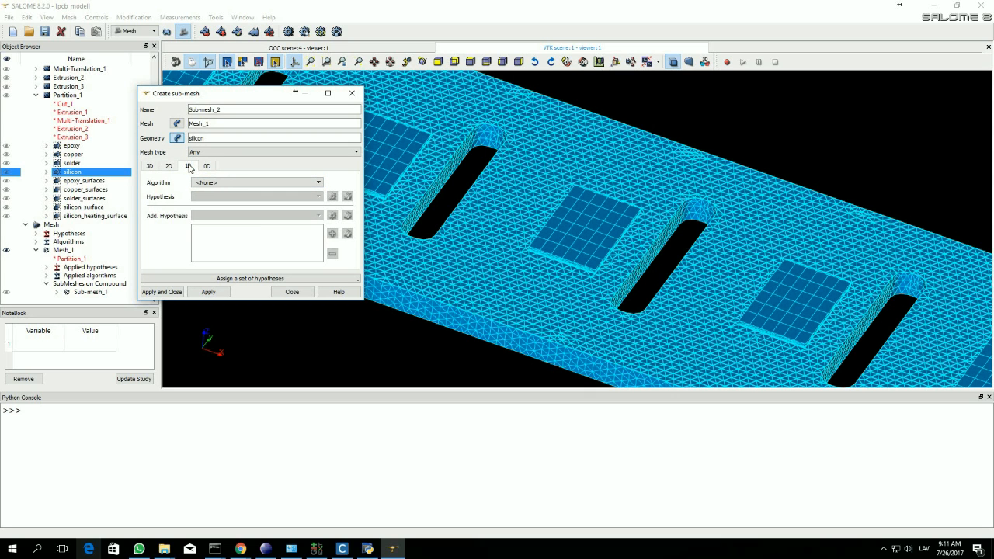
left_click(230, 185)
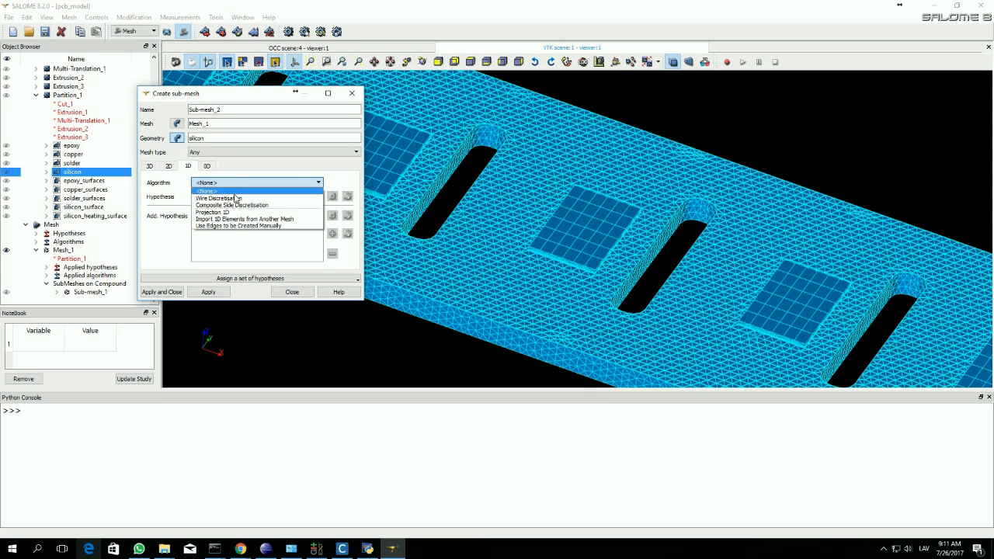
left_click(237, 200)
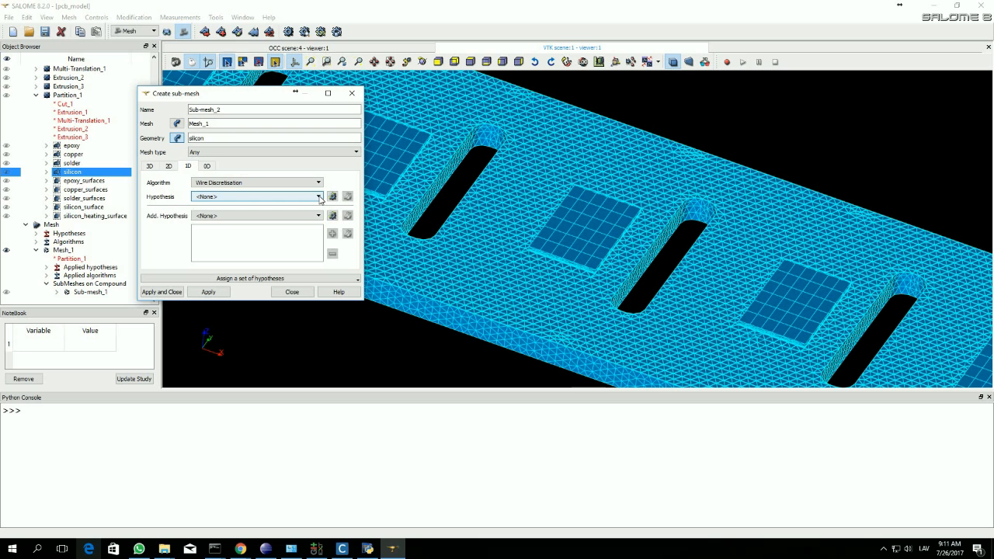
left_click(319, 198)
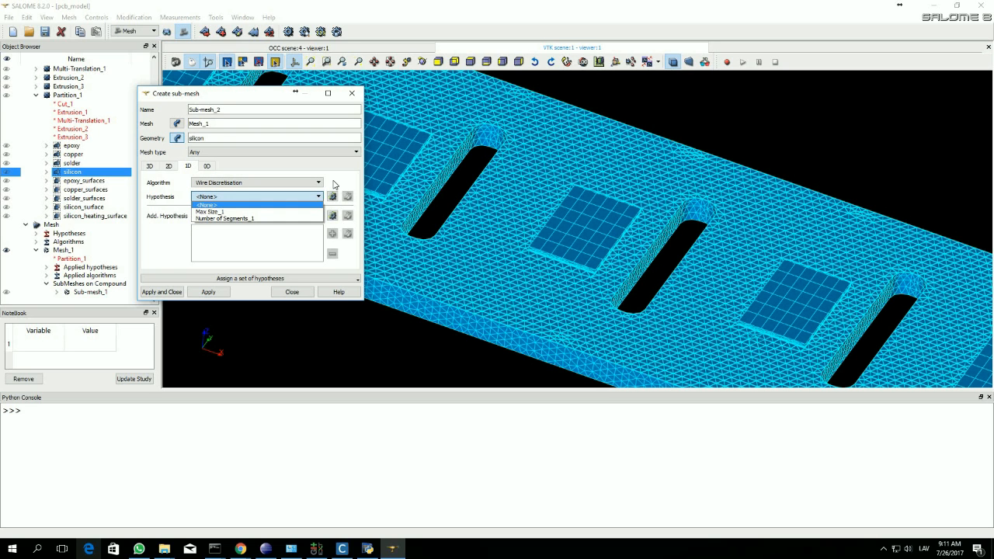
left_click(319, 198)
left_click(315, 198)
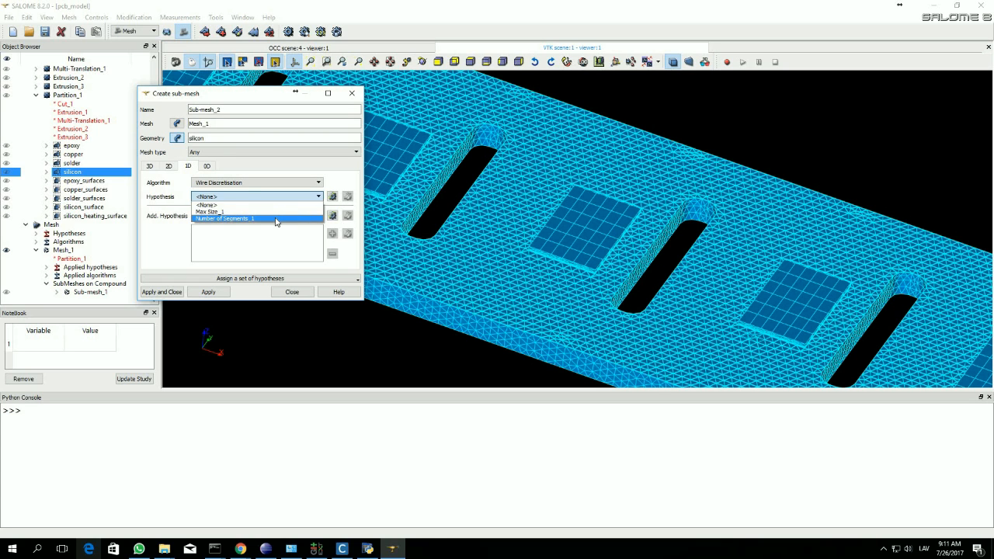
left_click(275, 219)
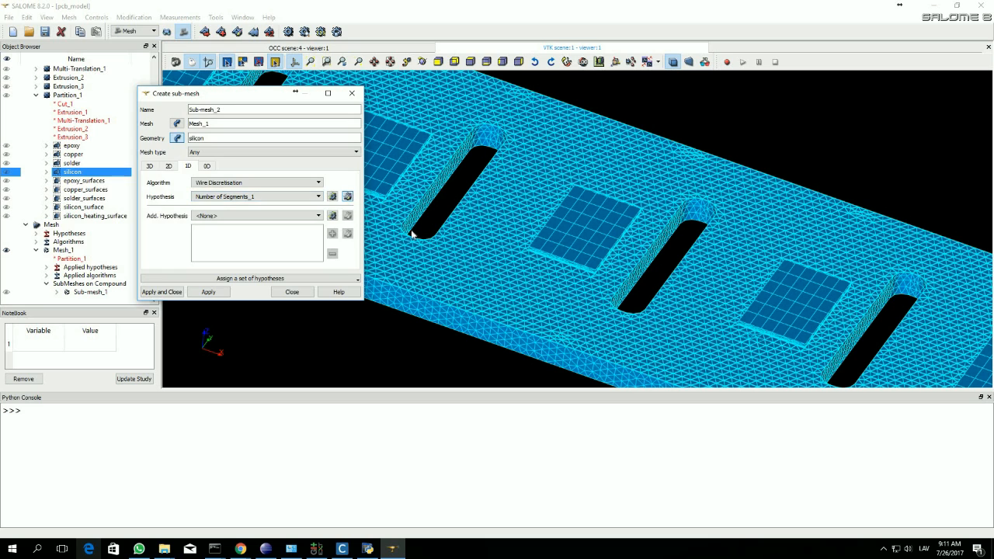
left_click(347, 196)
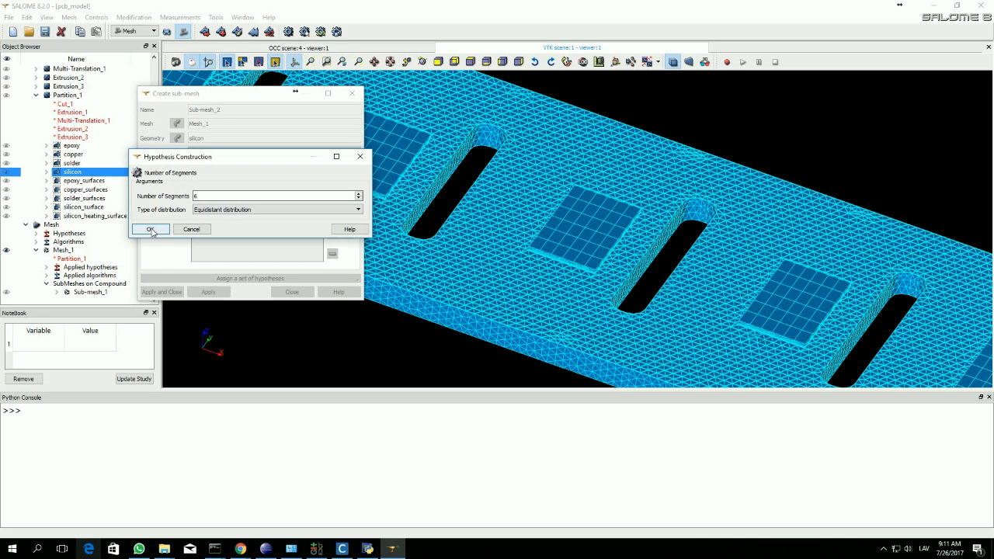
left_click(151, 229)
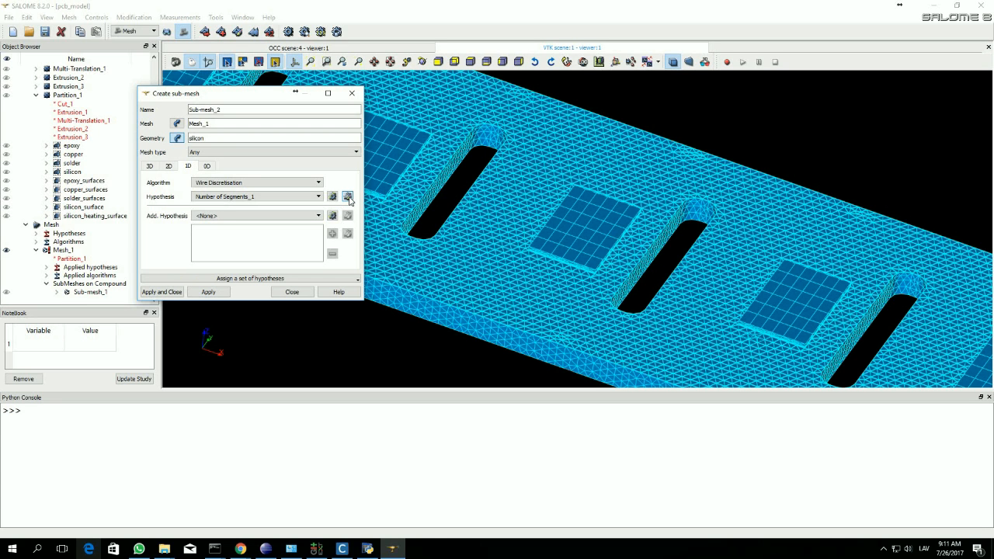
left_click(161, 292)
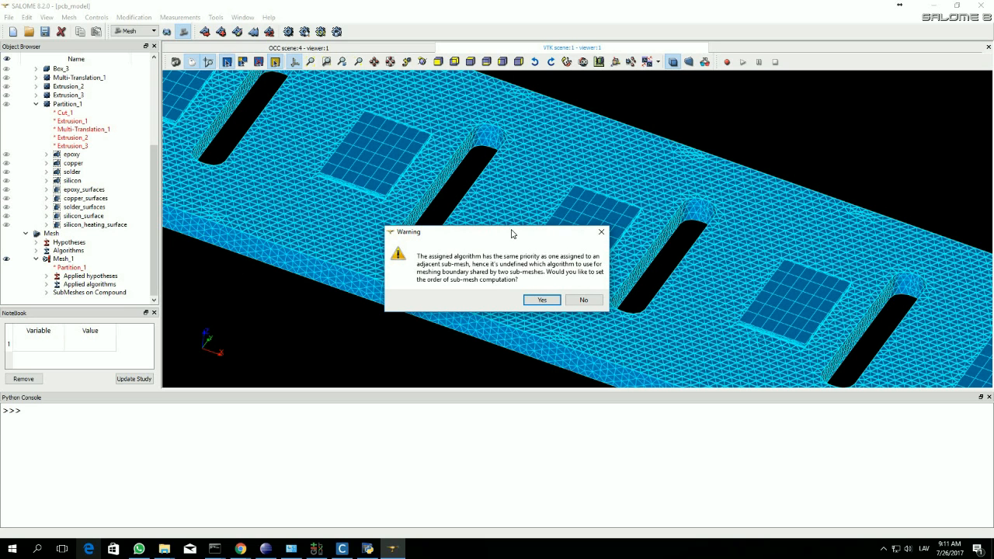
Accept setting the sub-mesh computation order and apply it with Sub-mesh_1 ahead of Sub-mesh_2
left_click_drag(478, 229, 471, 229)
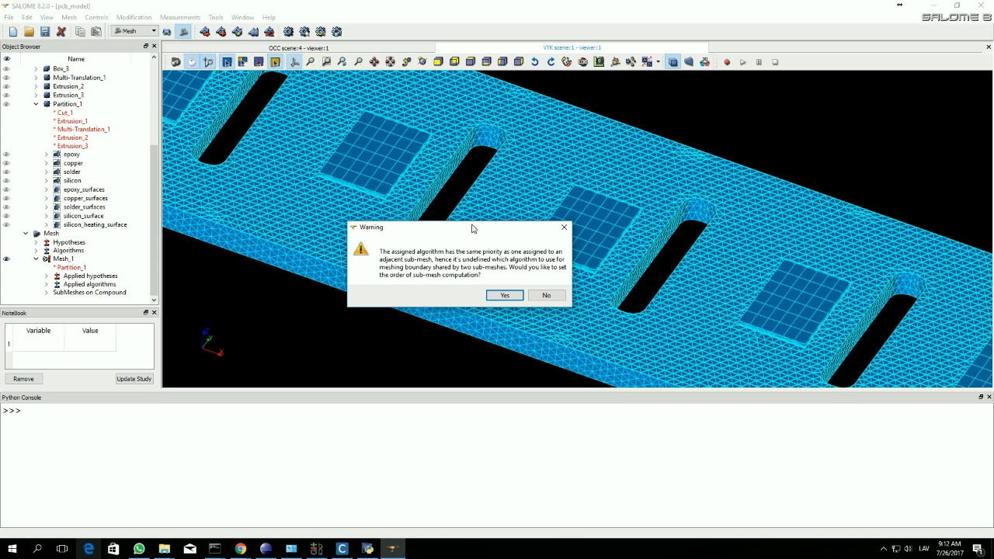
left_click(501, 297)
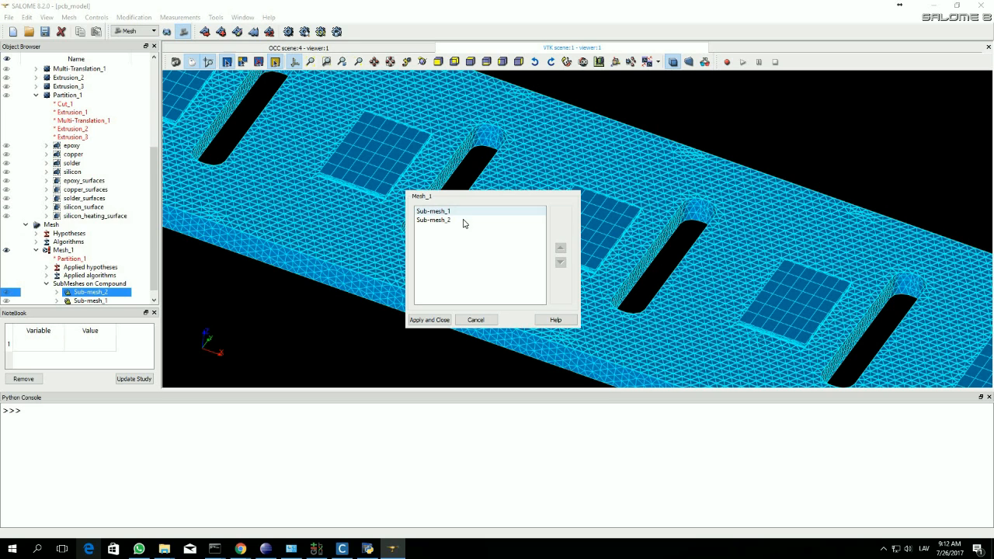
left_click(462, 220)
left_click(459, 212)
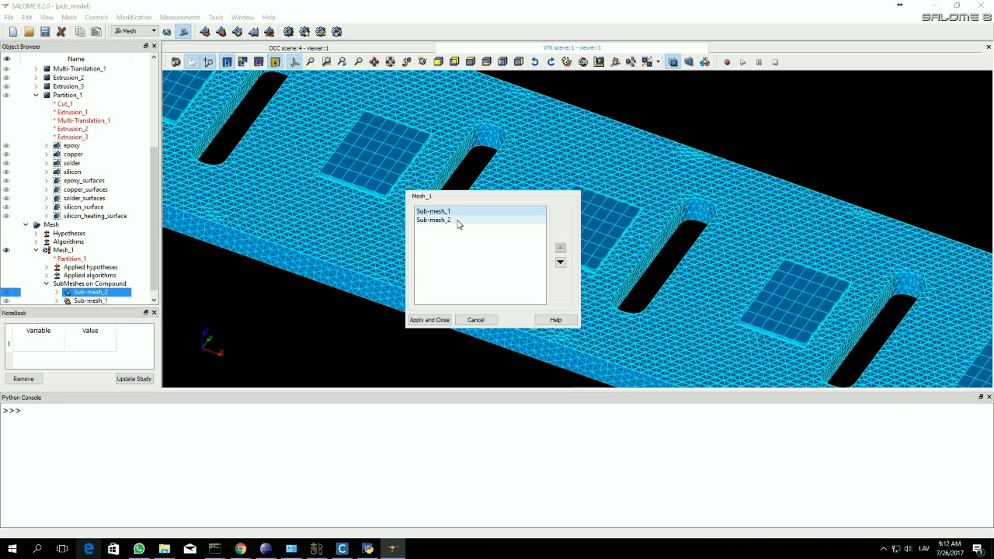
left_click(458, 222)
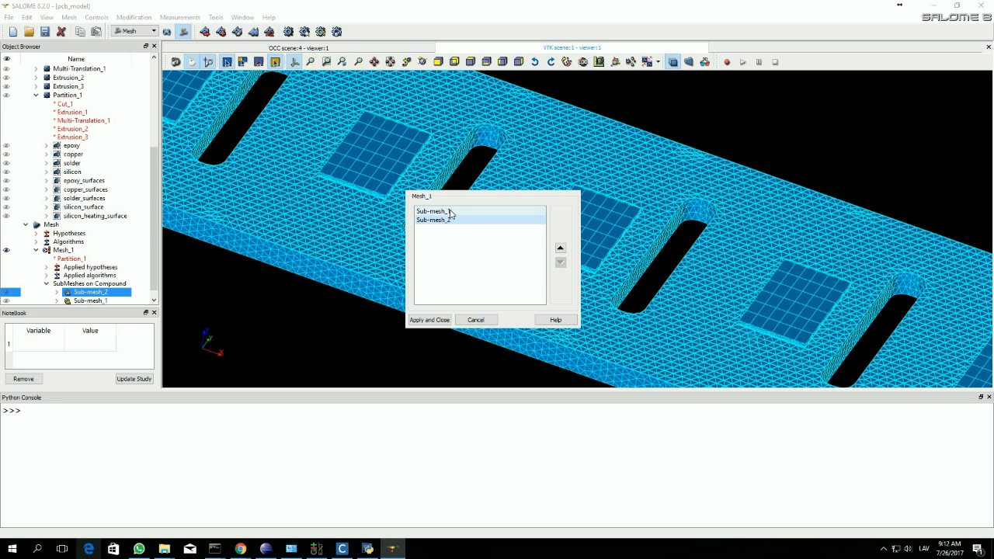
left_click(447, 212)
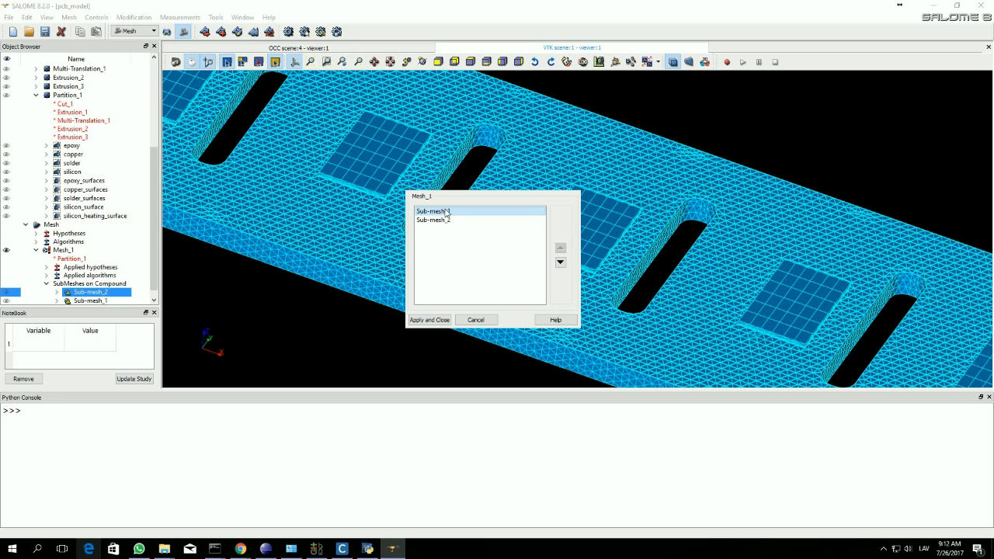
left_click(449, 222)
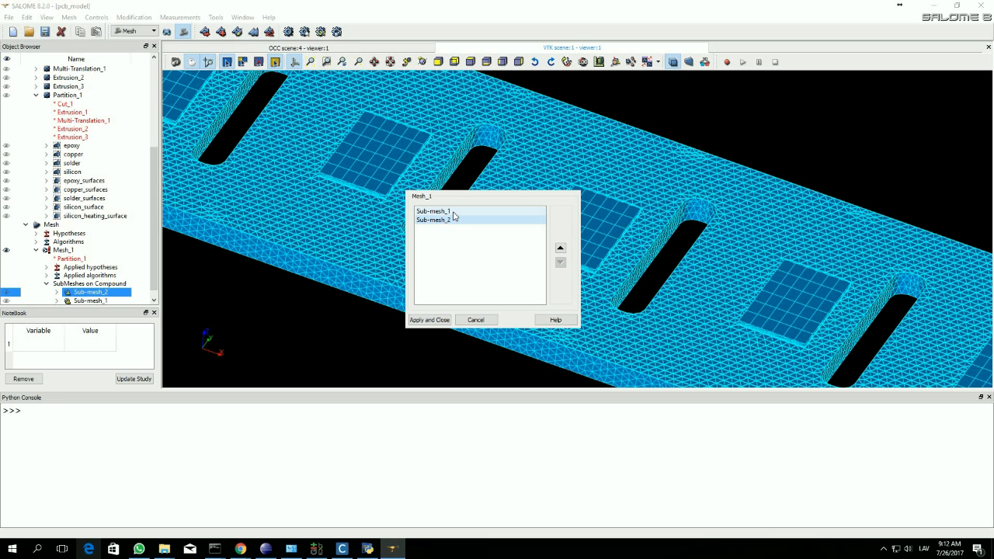
left_click(484, 212)
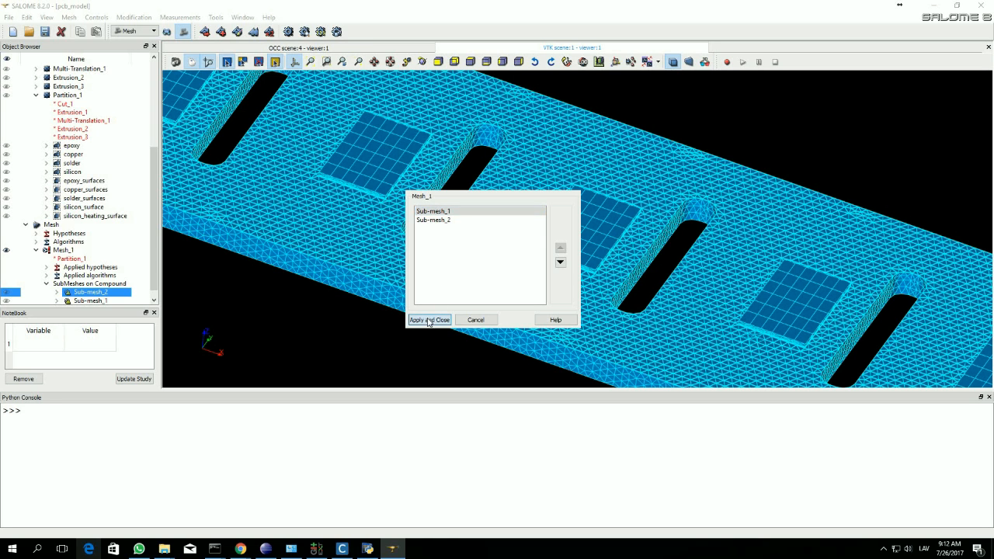
left_click(432, 320)
Recompute Mesh_1 with the extruded silicon sub-mesh and inspect the element layers along a chip's sides
right_click(72, 251)
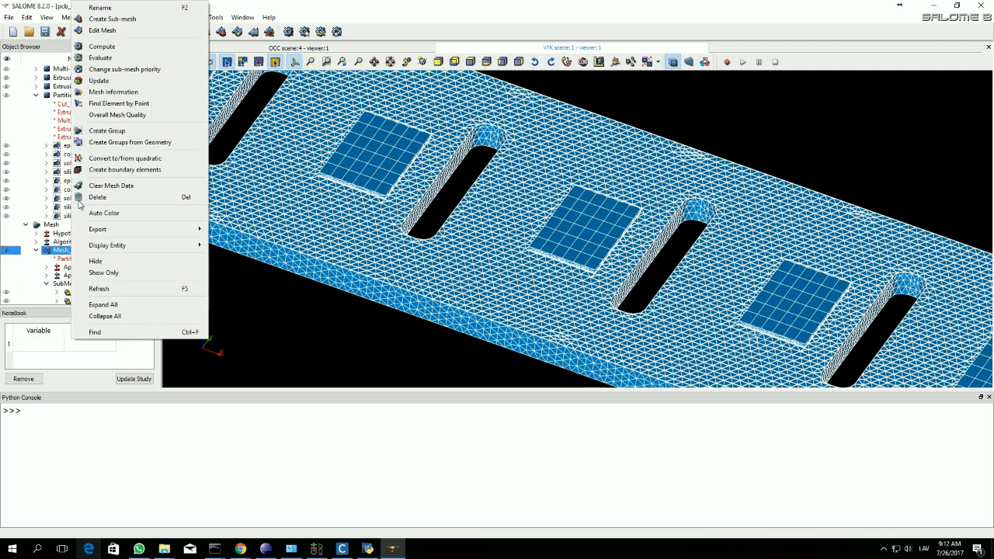
left_click(114, 45)
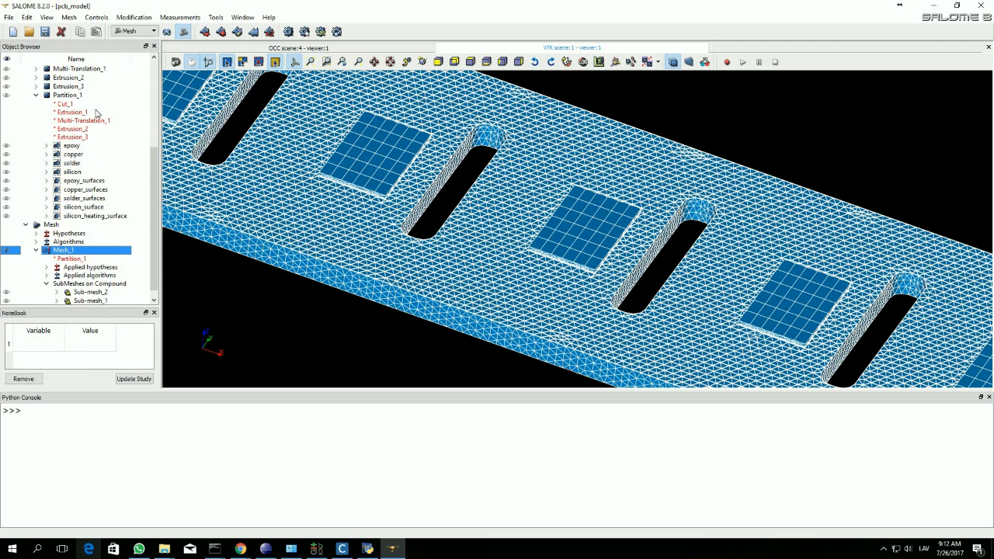
right_click(72, 251)
left_click(114, 46)
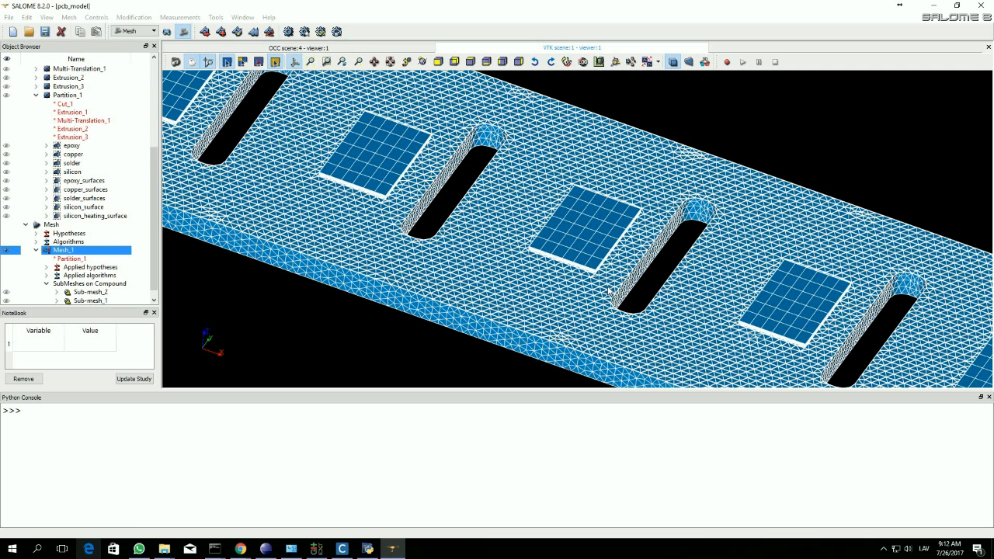
left_click(584, 412)
scroll(614, 267, "up", 10)
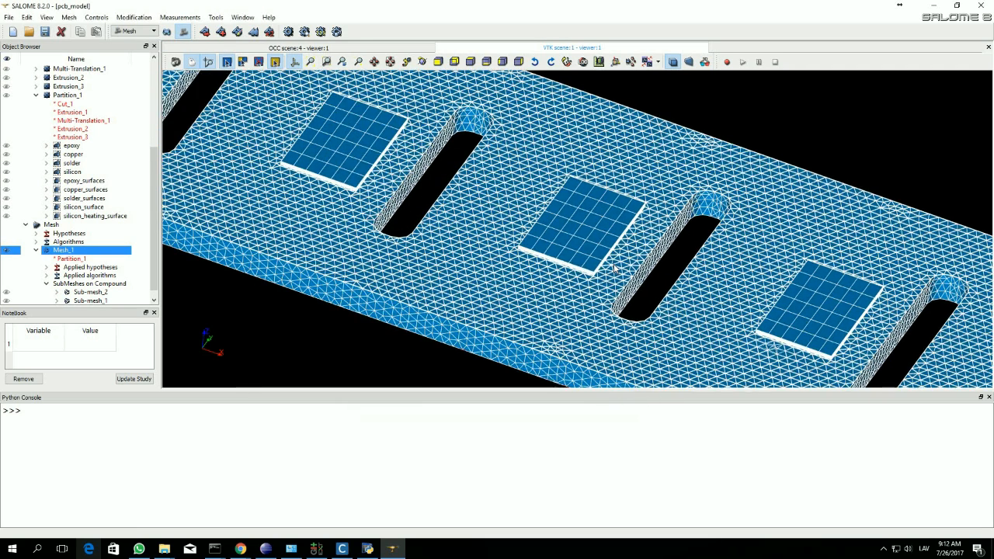
scroll(588, 277, "up", 8)
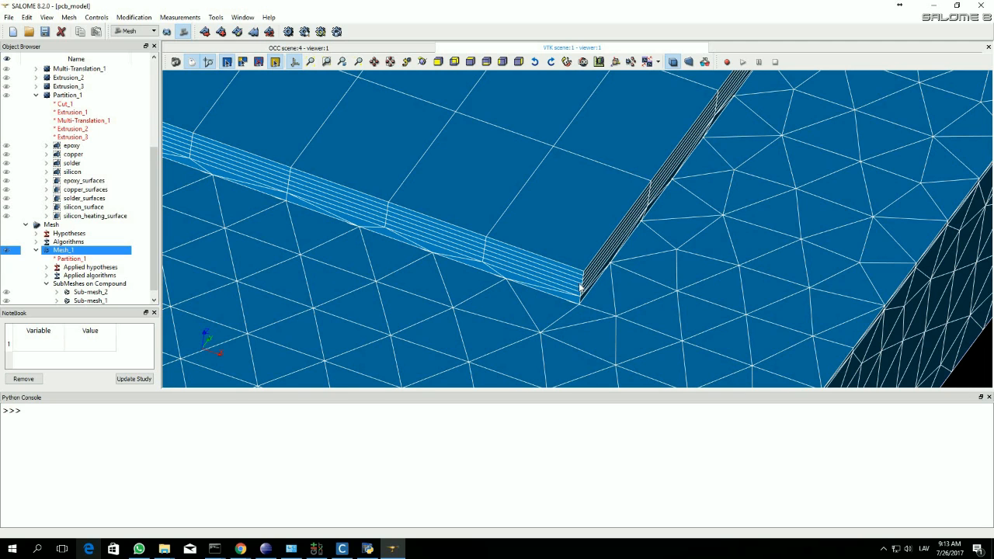
scroll(547, 292, "down", 5)
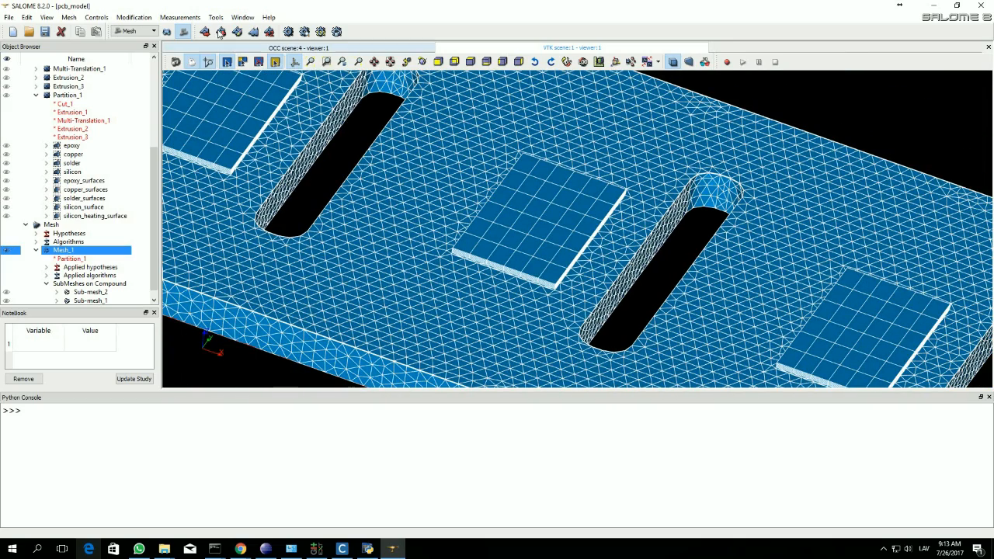
Start a third sub-mesh of Mesh_1 with solder as its geometry and Extrusion 3D as its 3D algorithm
left_click(221, 32)
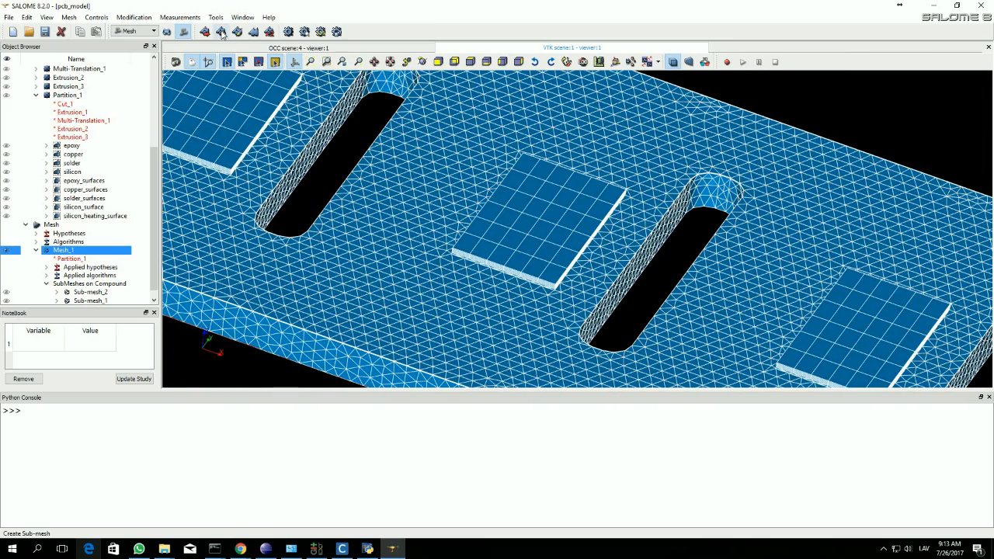
left_click_drag(541, 166, 313, 106)
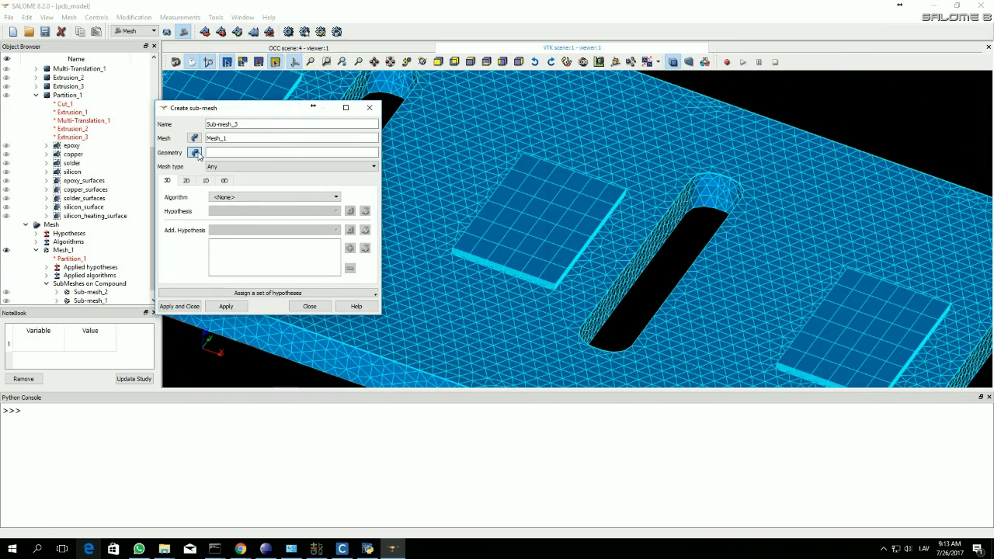
left_click(72, 163)
left_click(243, 110)
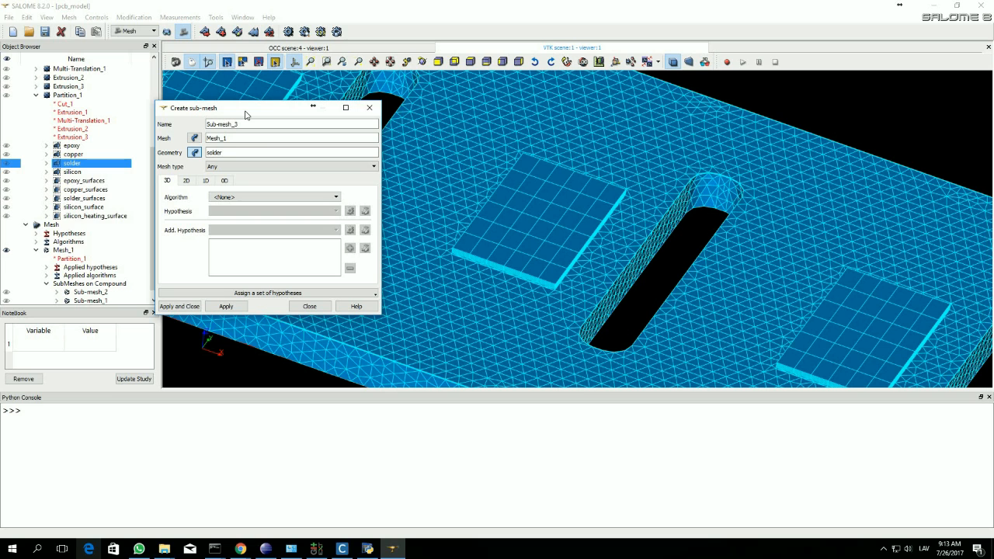
left_click(261, 199)
left_click(215, 244)
Set the solder sub-mesh's 1D algorithm to Wire Discretisation with the existing Number of Segments_1 hypothesis and create the sub-mesh
left_click(206, 181)
left_click(249, 197)
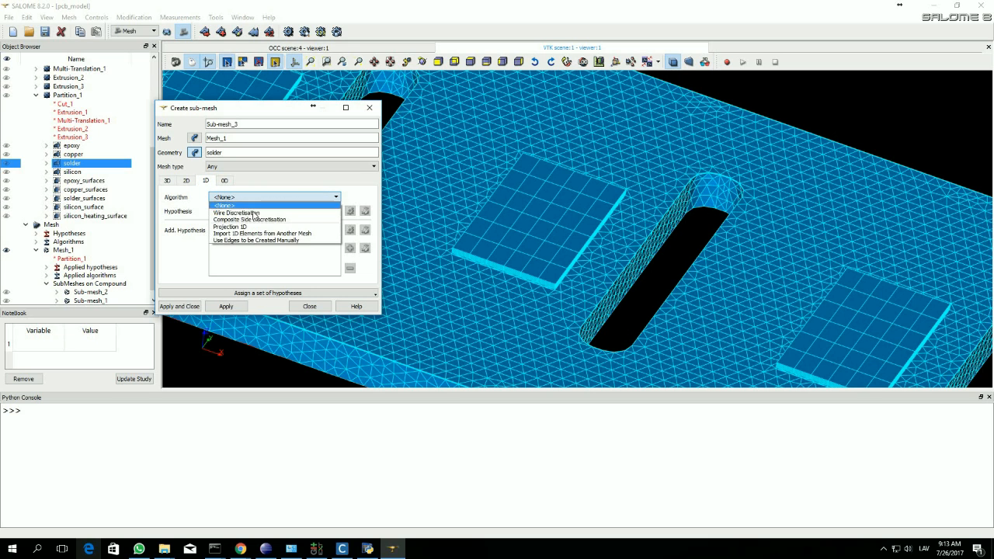
left_click(332, 213)
left_click(314, 211)
left_click(315, 230)
left_click(180, 307)
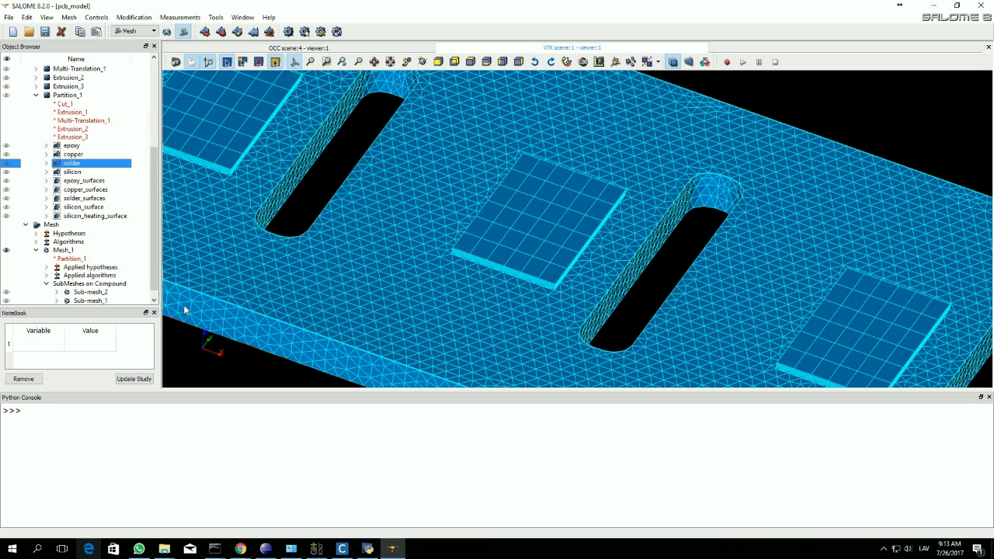
Recompute Mesh_1 with the extruded solder sub-mesh and inspect the solder and silicon layers at a chip's corner
left_click(67, 252)
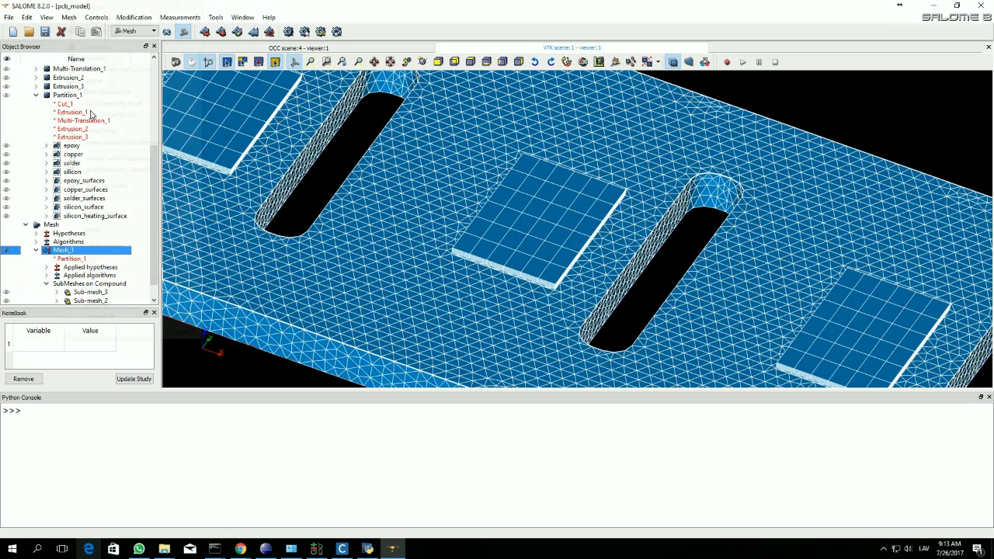
right_click(67, 252)
left_click(87, 60)
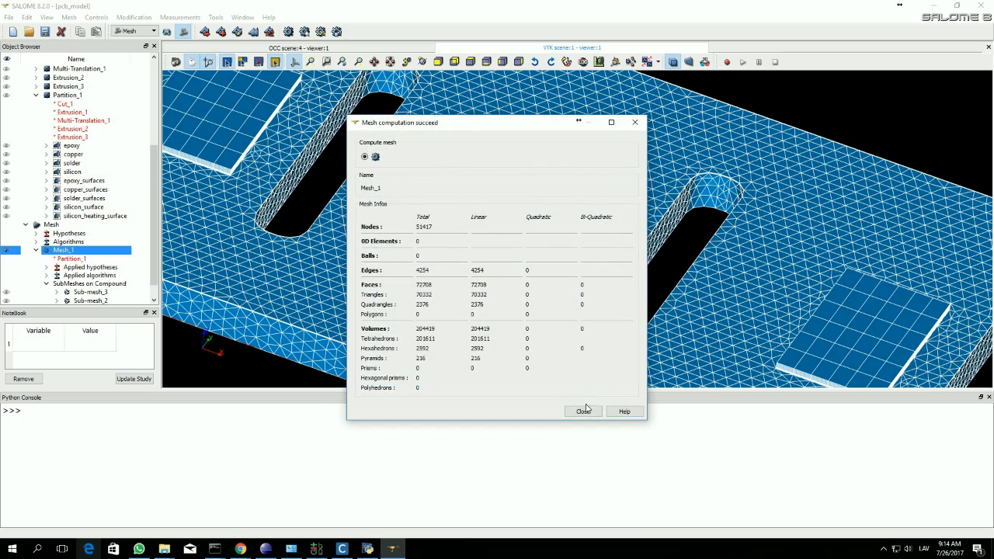
left_click(584, 411)
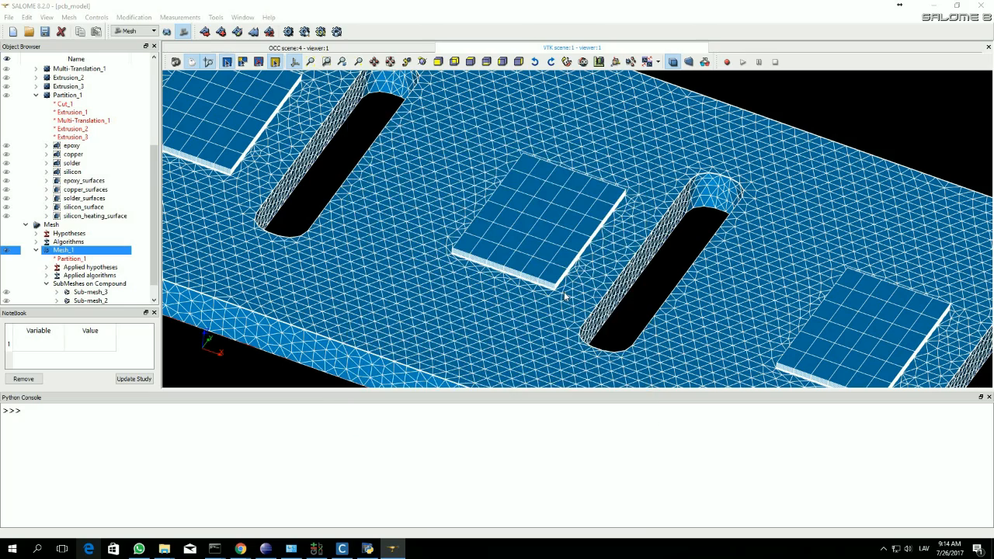
scroll(565, 296, "up", 10)
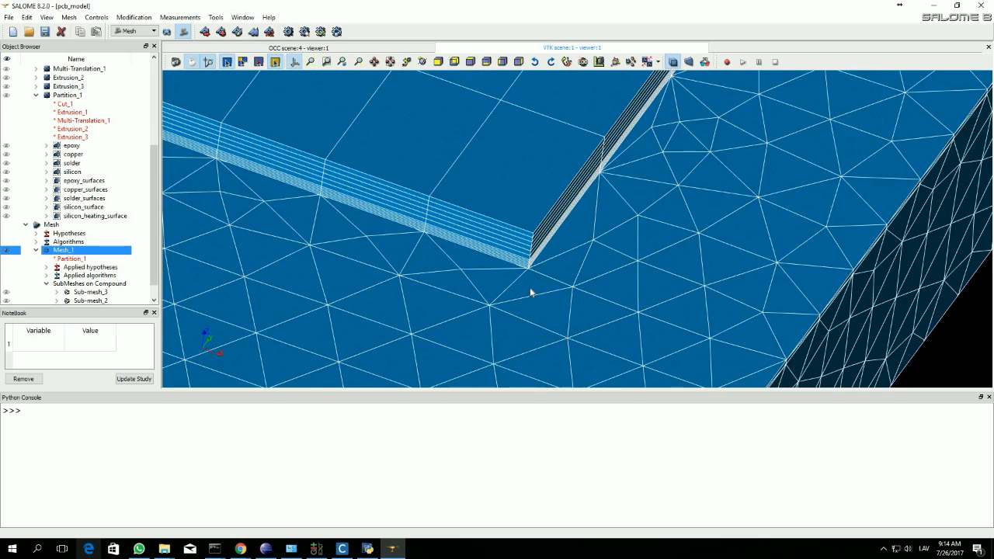
scroll(530, 292, "up", 4)
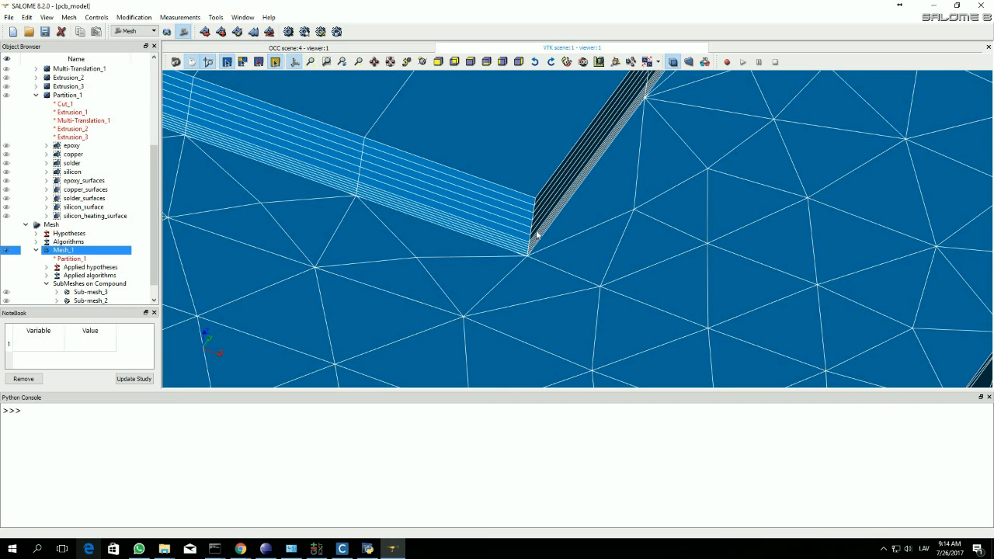
scroll(535, 236, "down", 5)
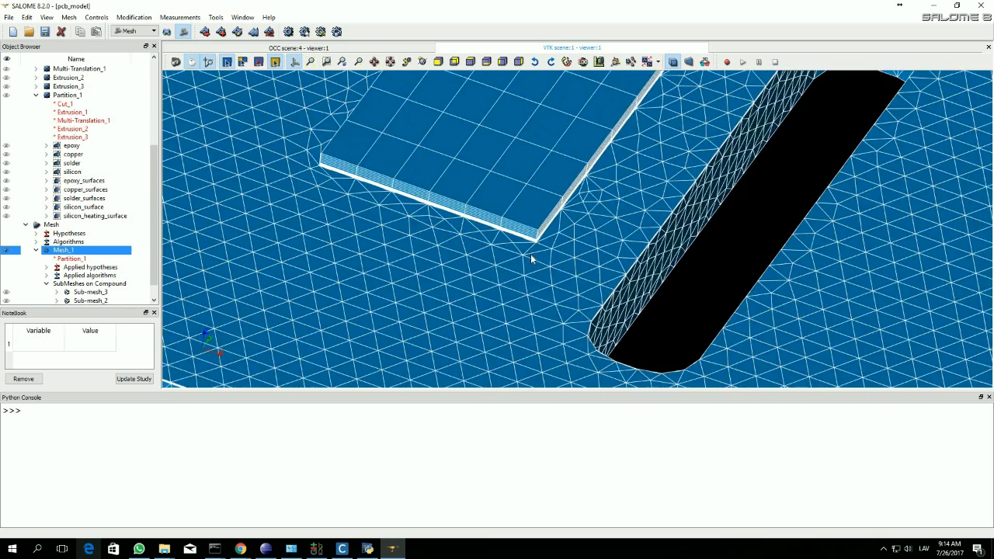
scroll(531, 258, "down", 6)
scroll(526, 243, "down", 6)
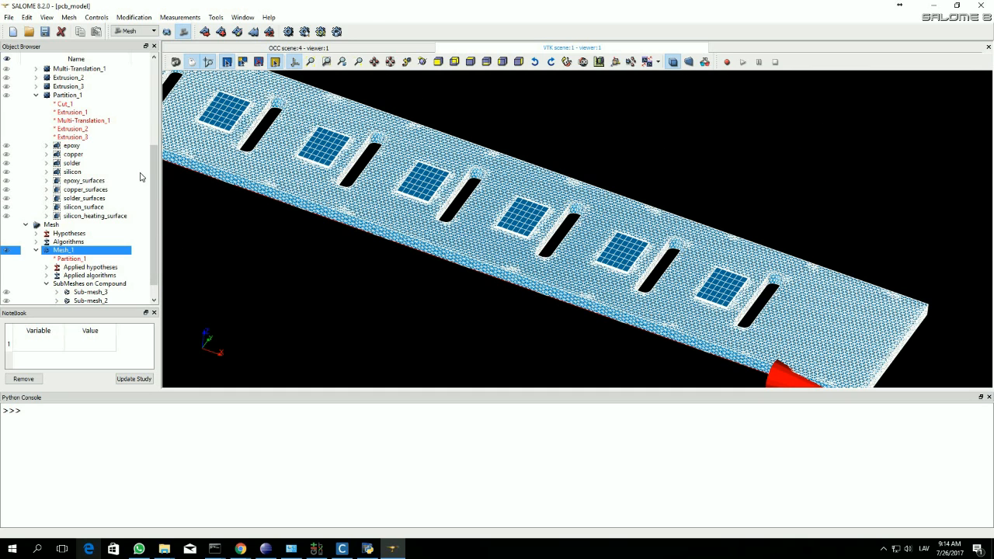
Start a fourth sub-mesh of Mesh_1 with copper as its geometry and Extrusion 3D as its 3D algorithm
left_click(221, 32)
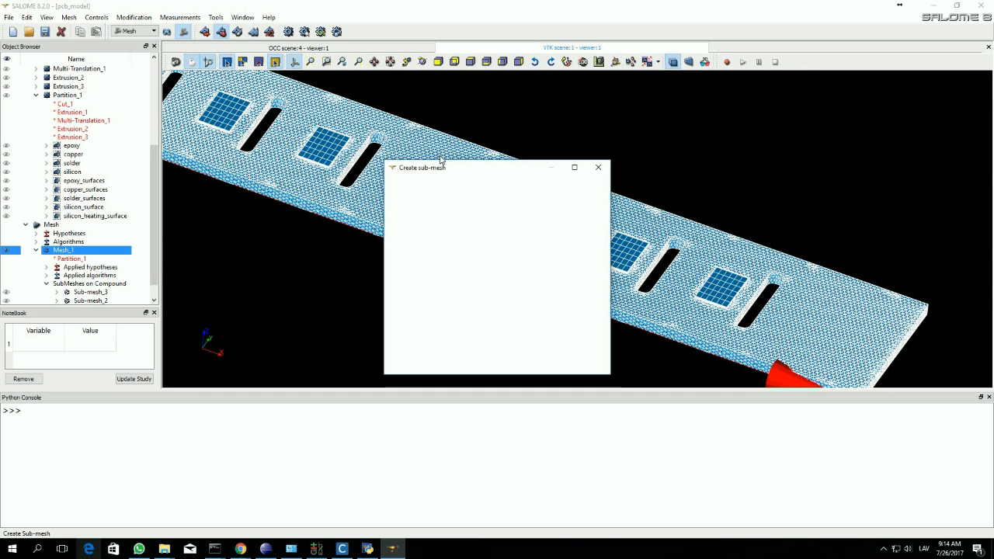
left_click_drag(473, 173, 311, 133)
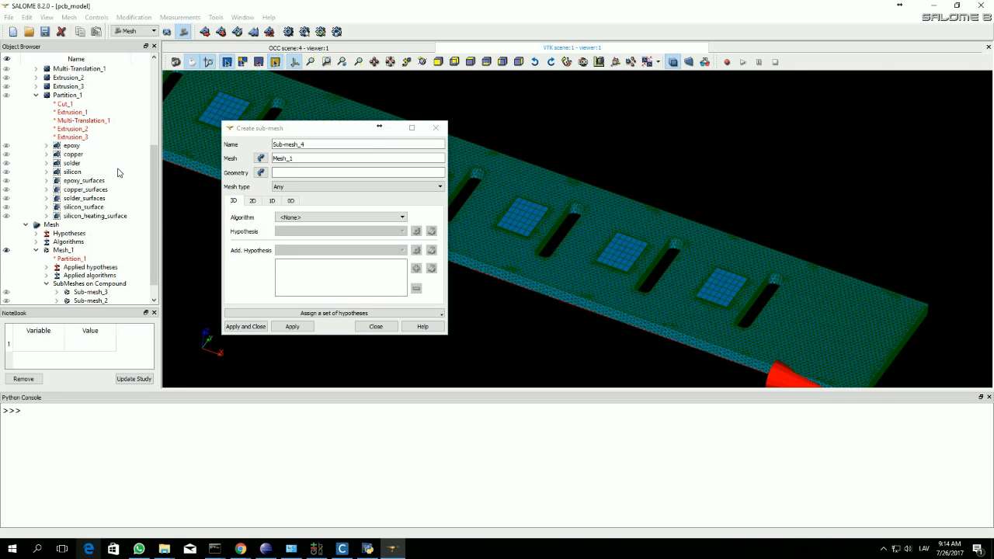
left_click(74, 156)
left_click(289, 220)
left_click(307, 219)
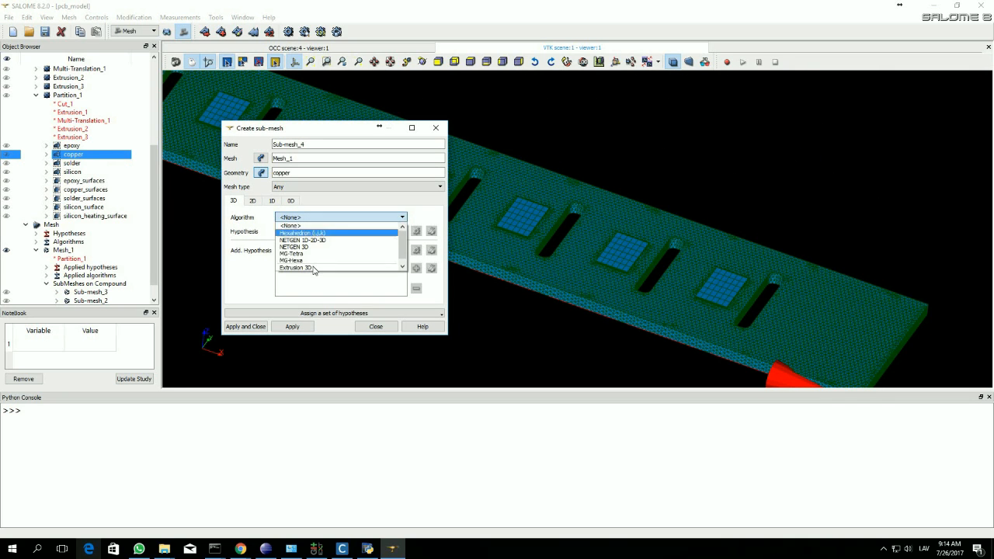
left_click(313, 268)
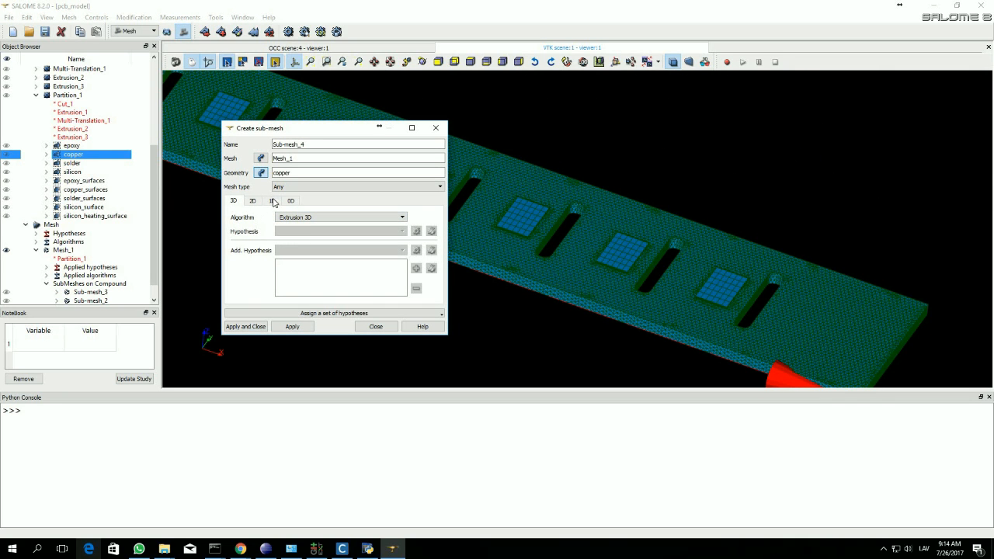
Set the copper sub-mesh's 1D algorithm to Wire Discretisation
left_click(272, 201)
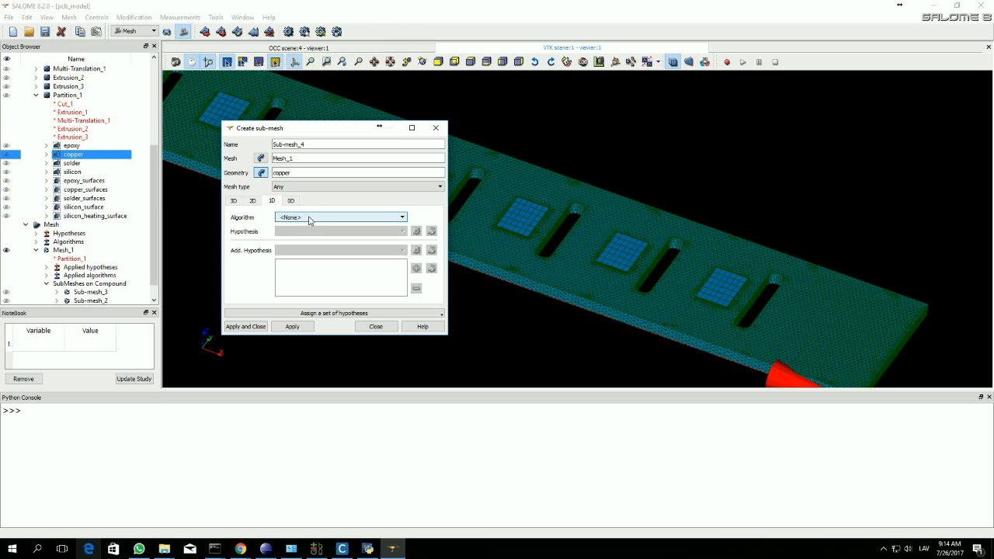
left_click(311, 222)
left_click(315, 236)
left_click(393, 233)
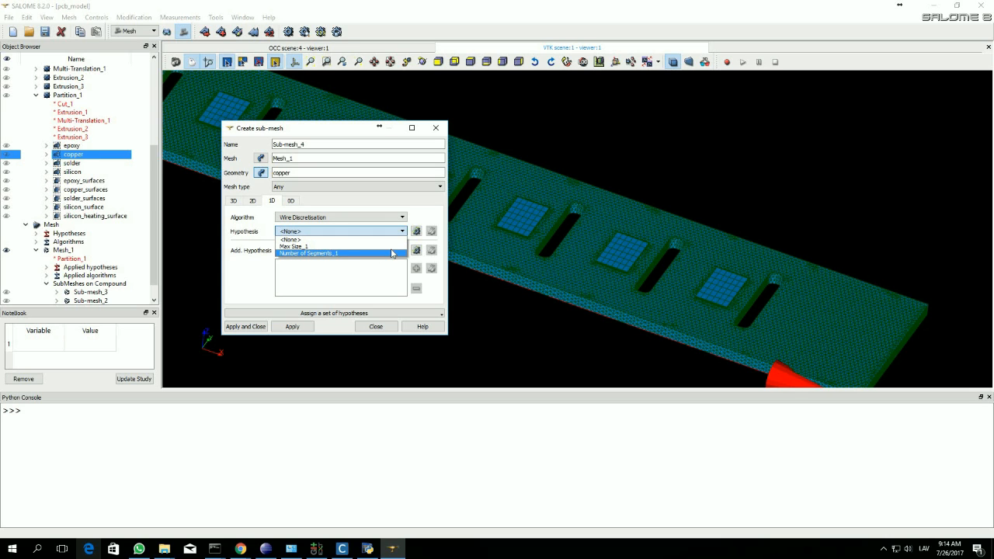
key("Up")
left_click(345, 130)
left_click_drag(346, 130, 203, 110)
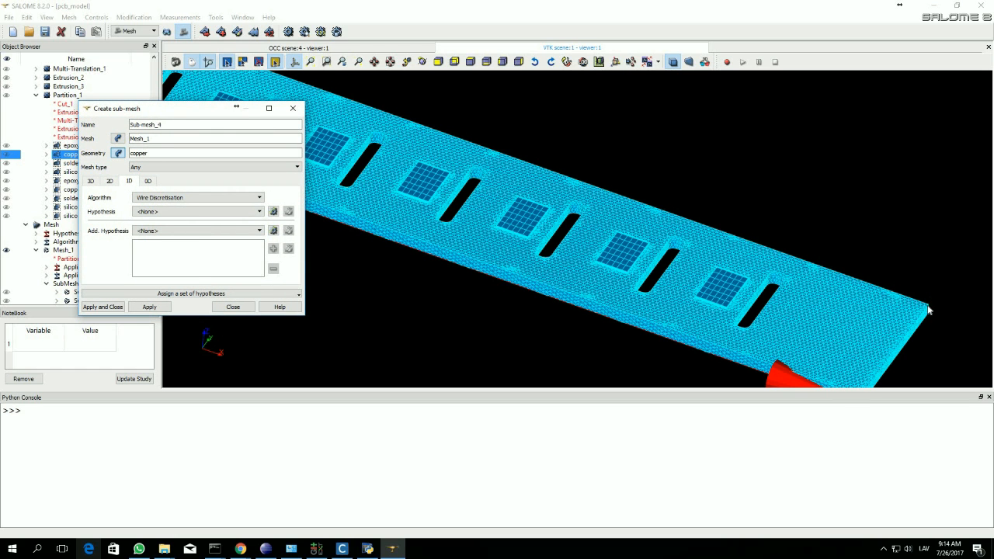
scroll(850, 281, "down", 7)
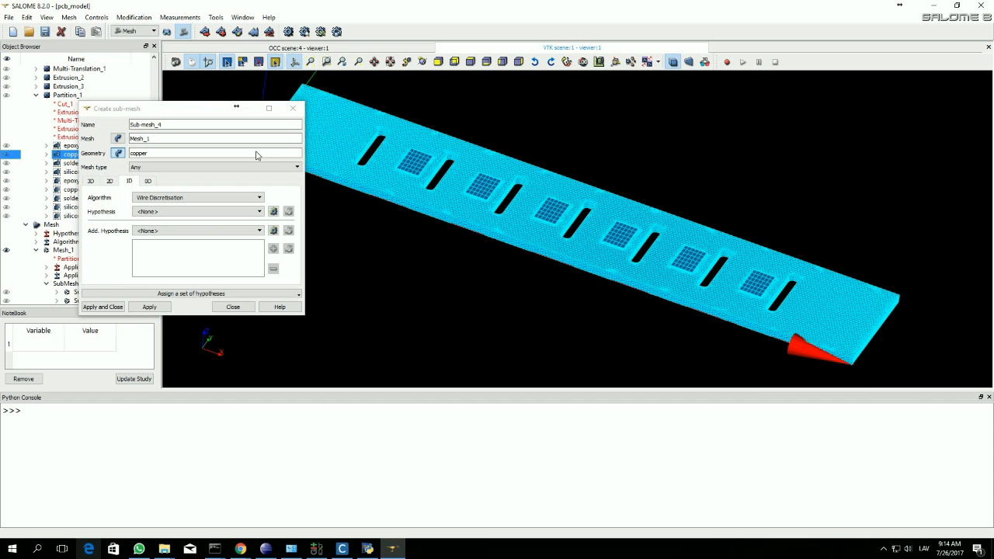
Assign the existing Max Size_1 hypothesis to the copper sub-mesh's wire discretisation and create the sub-mesh
left_click(259, 211)
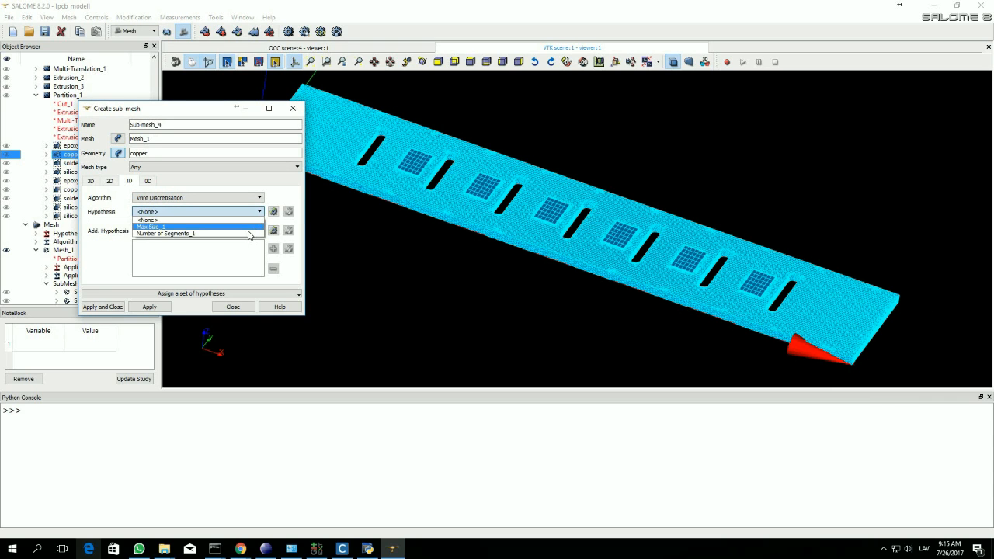
left_click(249, 234)
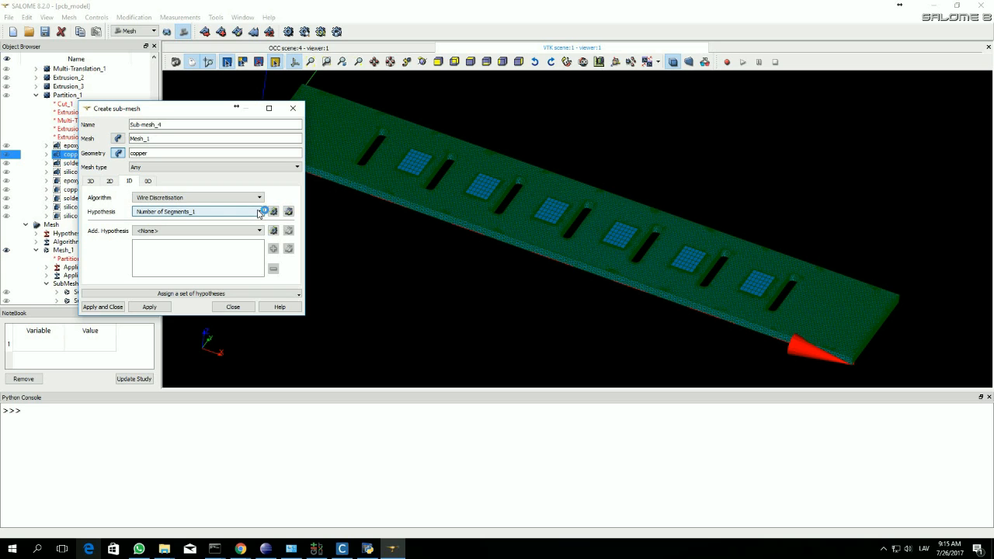
left_click(259, 214)
left_click(243, 229)
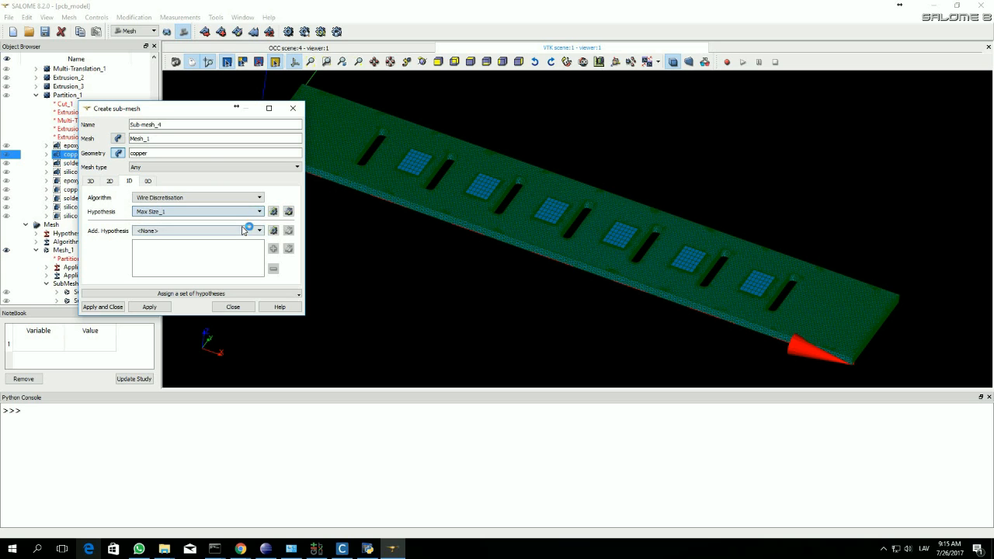
left_click_drag(189, 109, 153, 92)
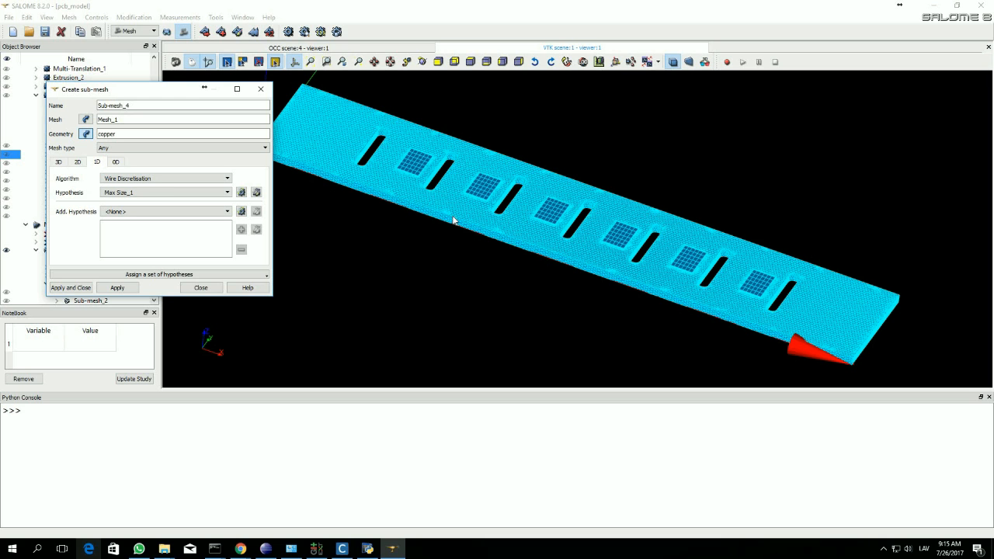
left_click(73, 287)
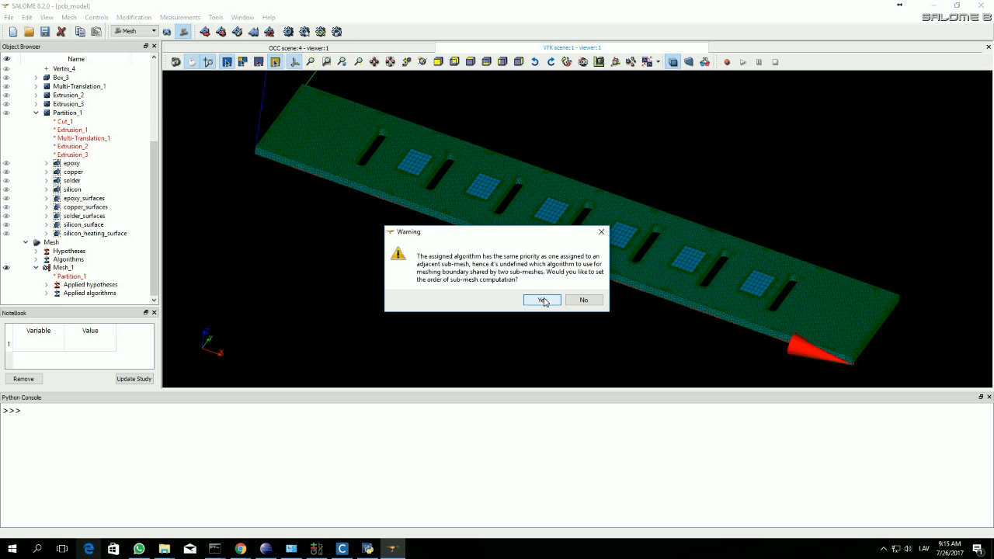
Accept setting the sub-mesh computation order and apply it with Sub-mesh_3 ahead of Sub-mesh_4
left_click(543, 301)
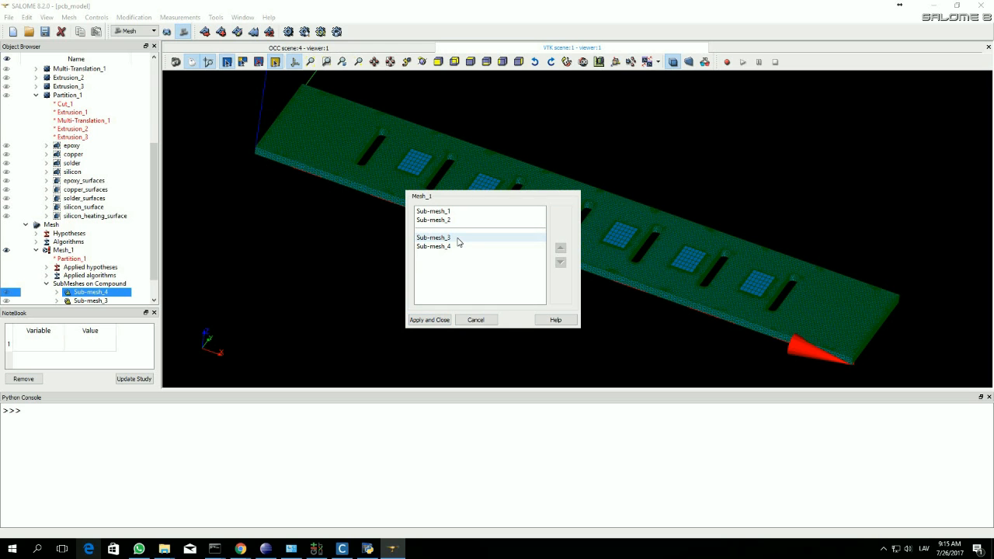
left_click(459, 239)
left_click(462, 244)
left_click(464, 240)
left_click(466, 244)
left_click(466, 239)
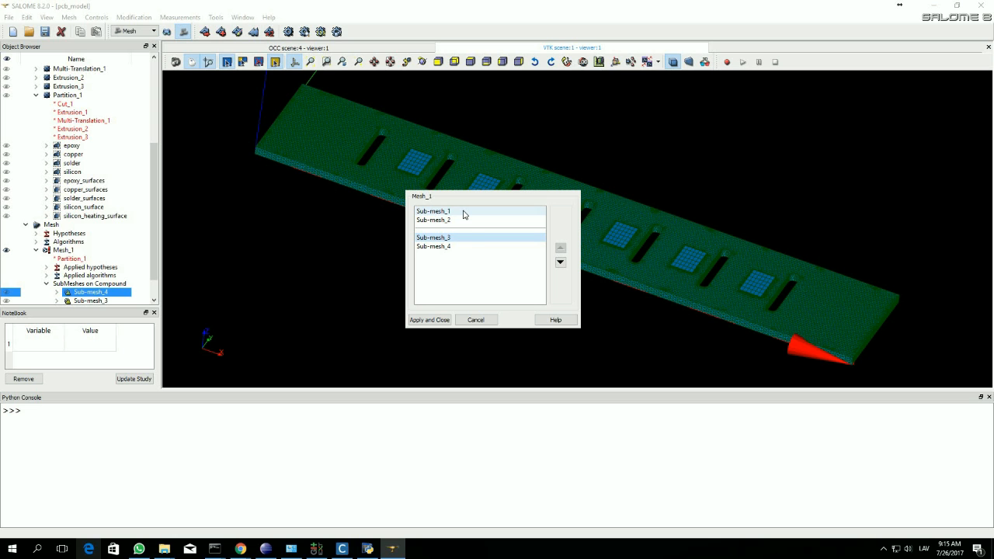
left_click(435, 321)
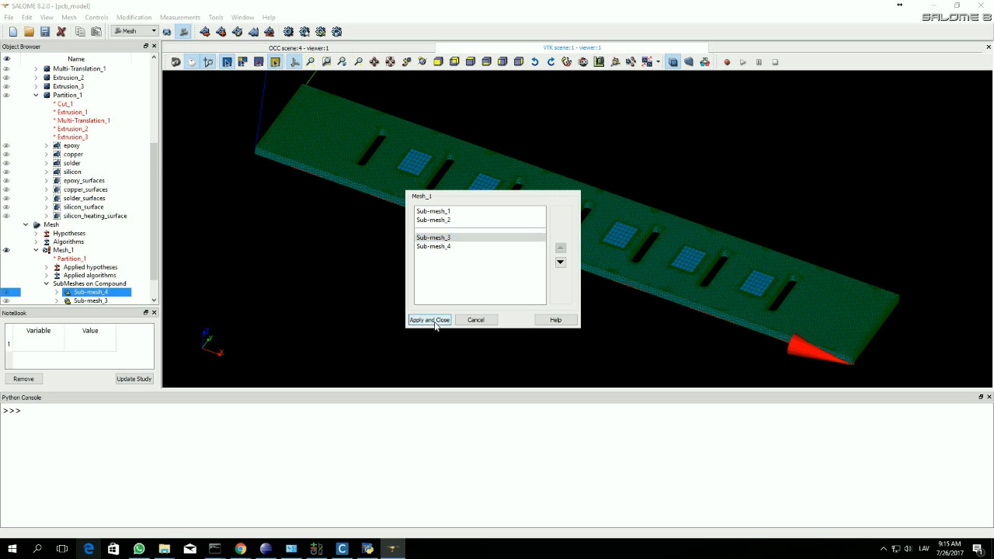
Recompute Mesh_1 with the extruded copper sub-mesh and dismiss the computation report
right_click(59, 252)
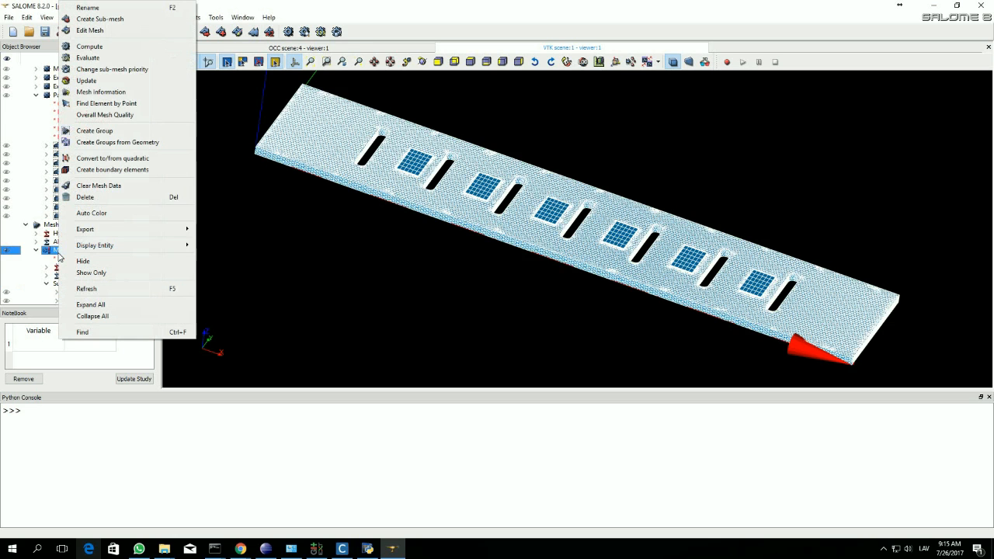
left_click(94, 45)
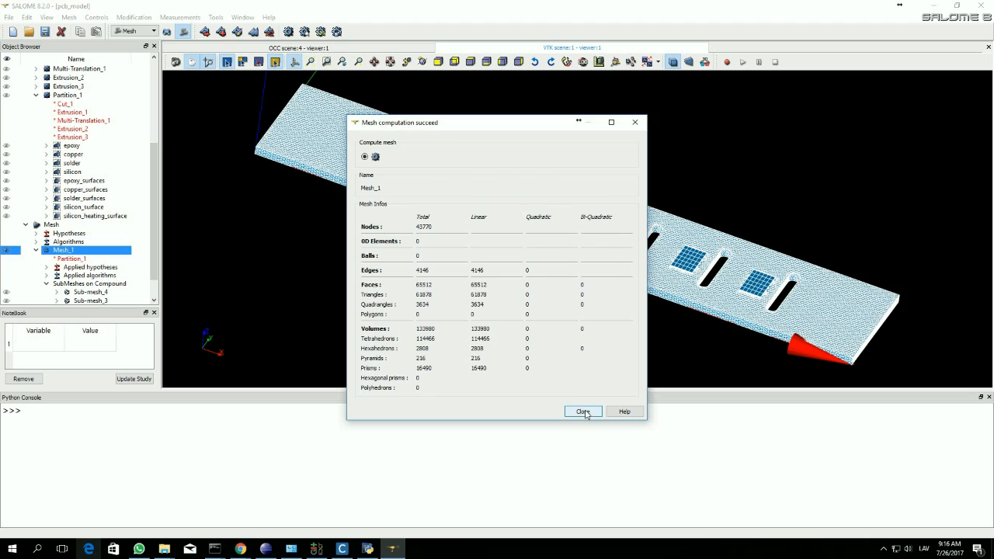
left_click(584, 411)
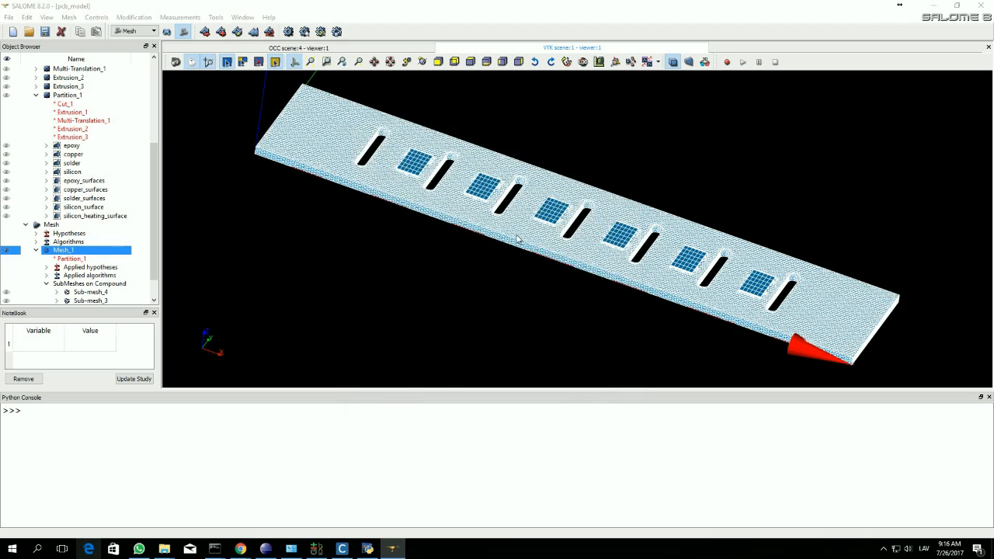
Examine the thin copper layer's elements along the board's long upper edge
scroll(518, 240, "up", 5)
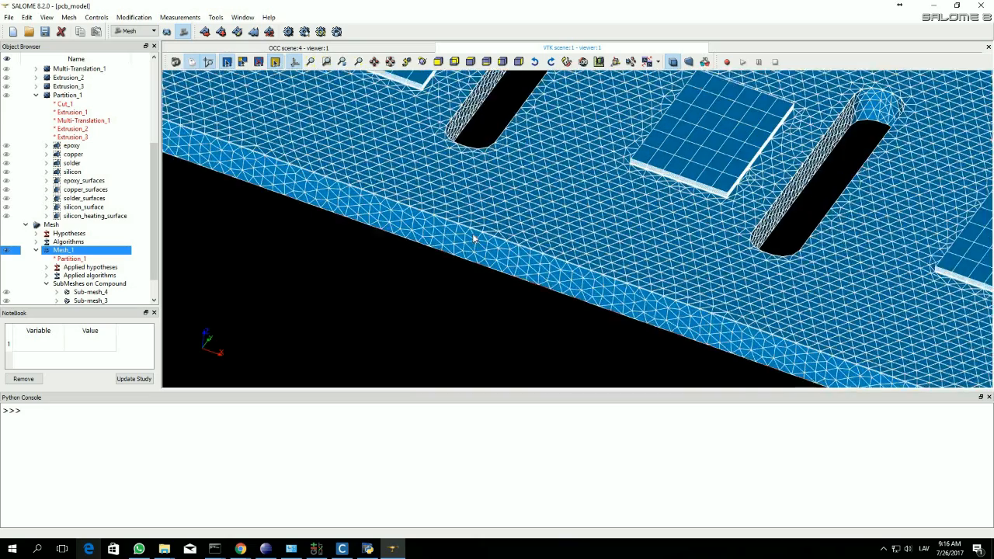
scroll(473, 233, "up", 5)
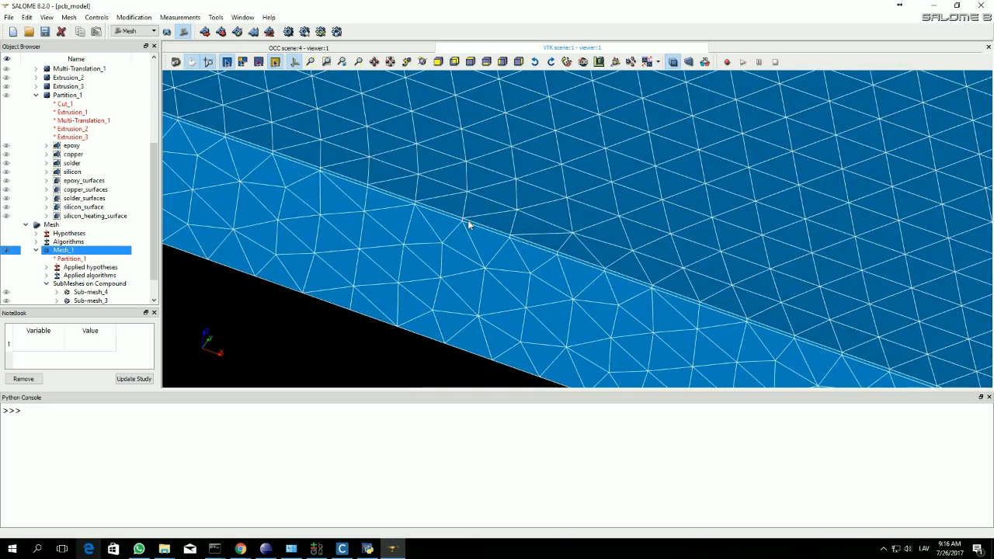
scroll(466, 225, "up", 3)
scroll(460, 221, "up", 3)
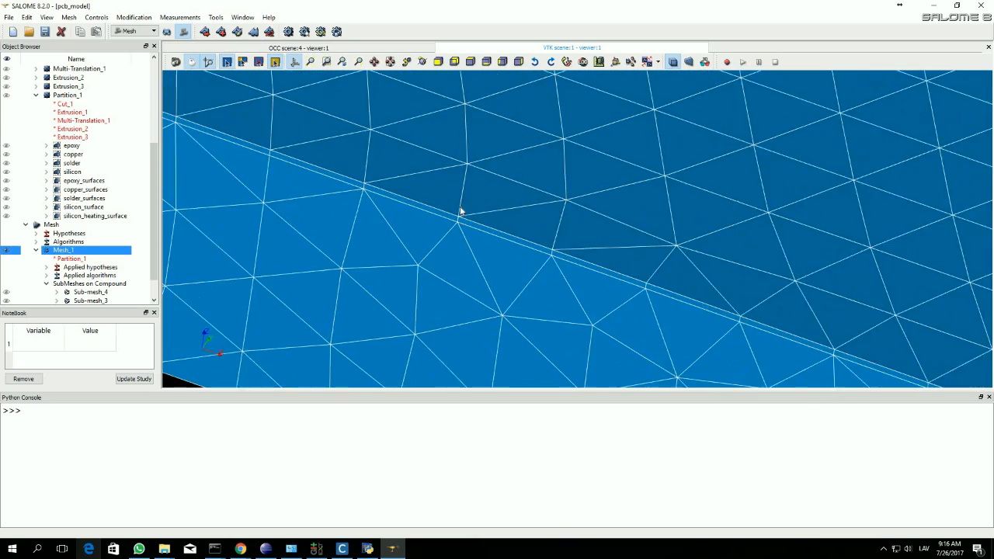
scroll(545, 217, "down", 2)
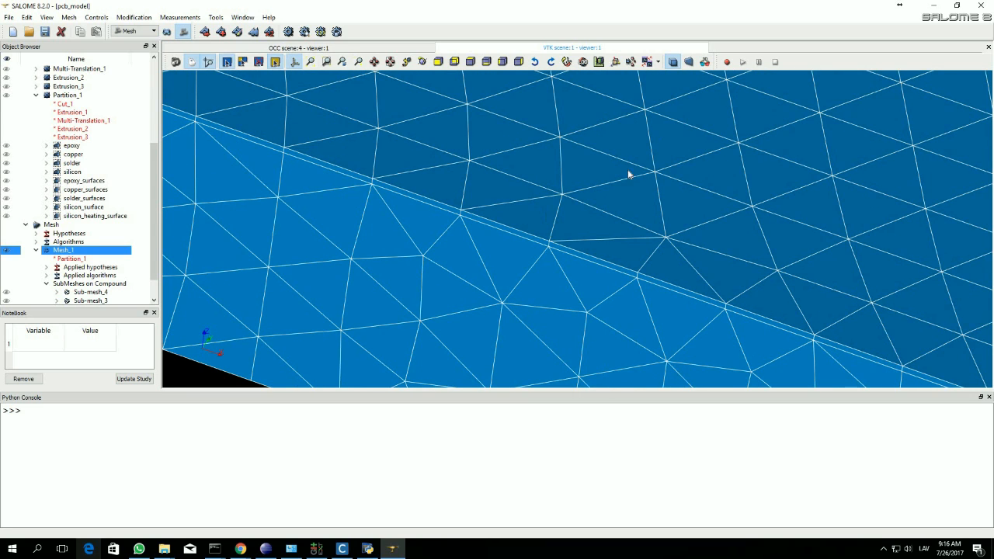
scroll(633, 171, "down", 5)
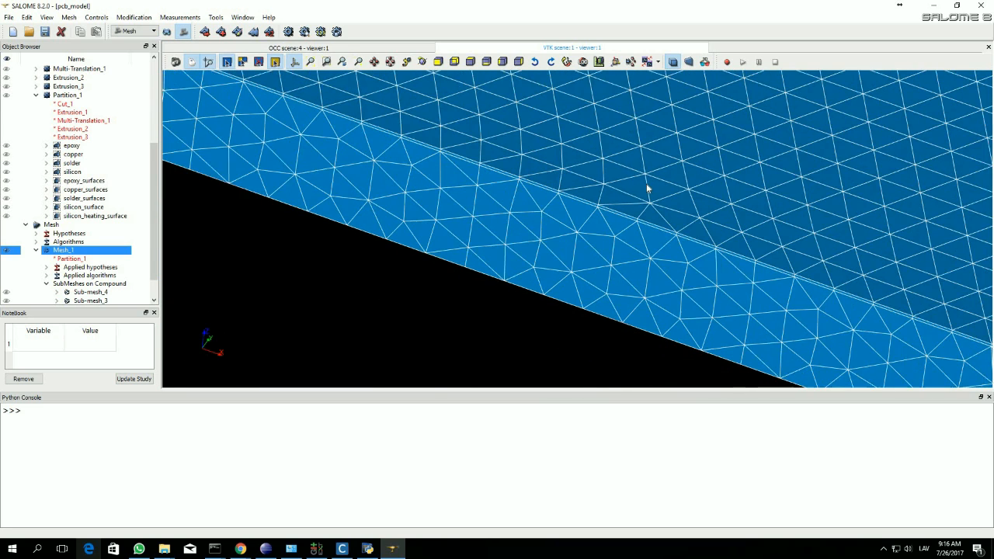
scroll(598, 202, "up", 3)
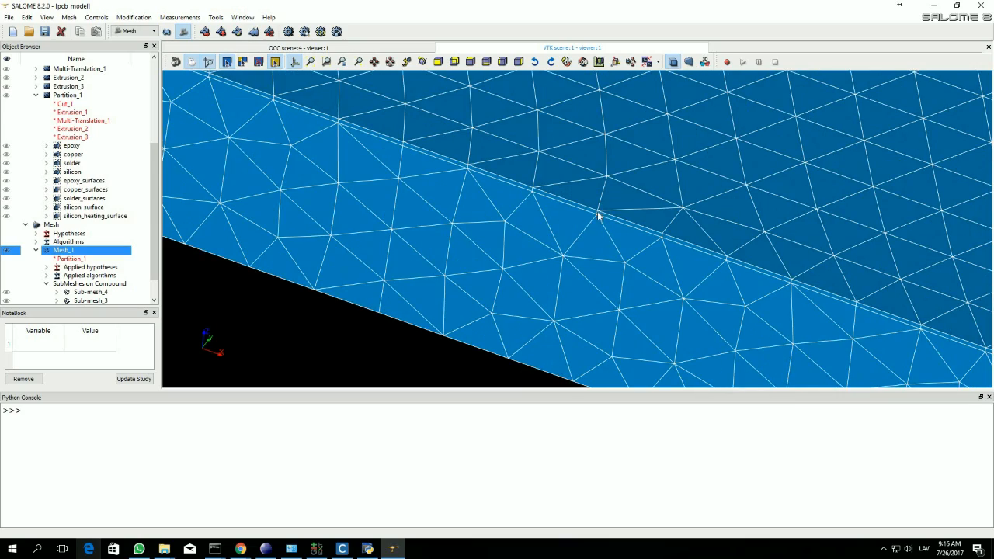
scroll(599, 214, "down", 6)
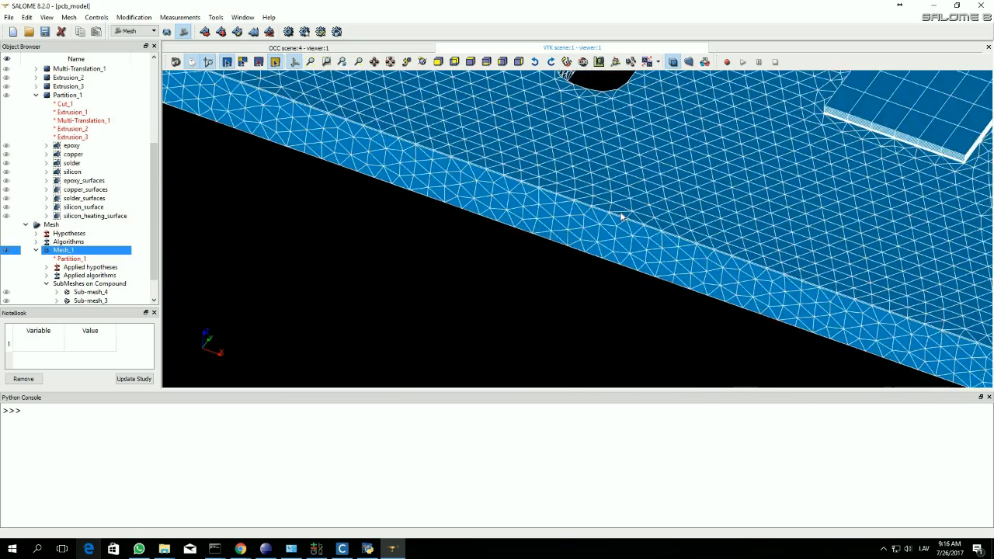
Start an edge group named copper_edges_vertical on Partition_1 in the Geometry module
scroll(544, 179, "down", 3)
scroll(629, 235, "down", 6)
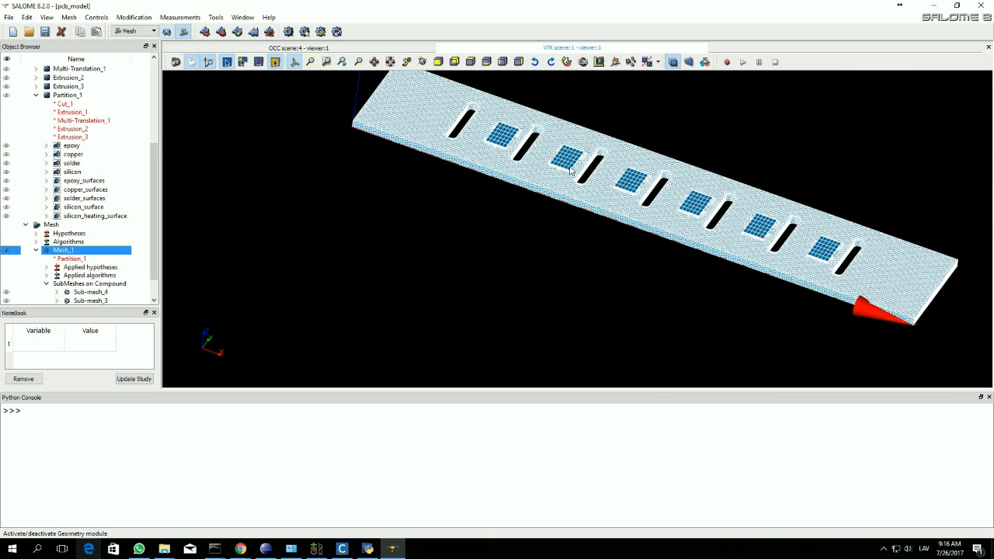
left_click(167, 32)
mouse_move(173, 191)
left_mouse_down()
mouse_move(174, 212)
mouse_move(167, 186)
left_mouse_up()
scroll(66, 120, "up", 1)
left_click(66, 103)
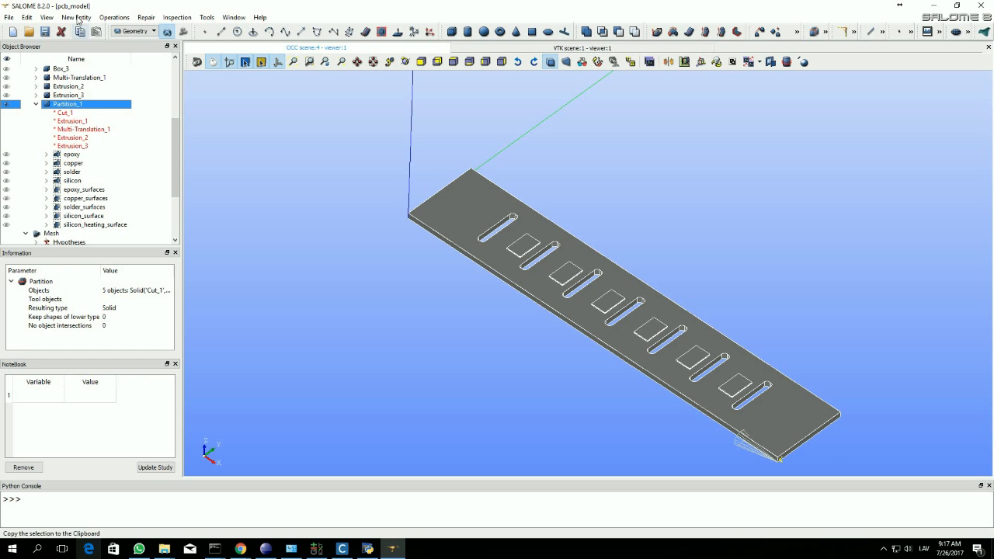
left_click(77, 18)
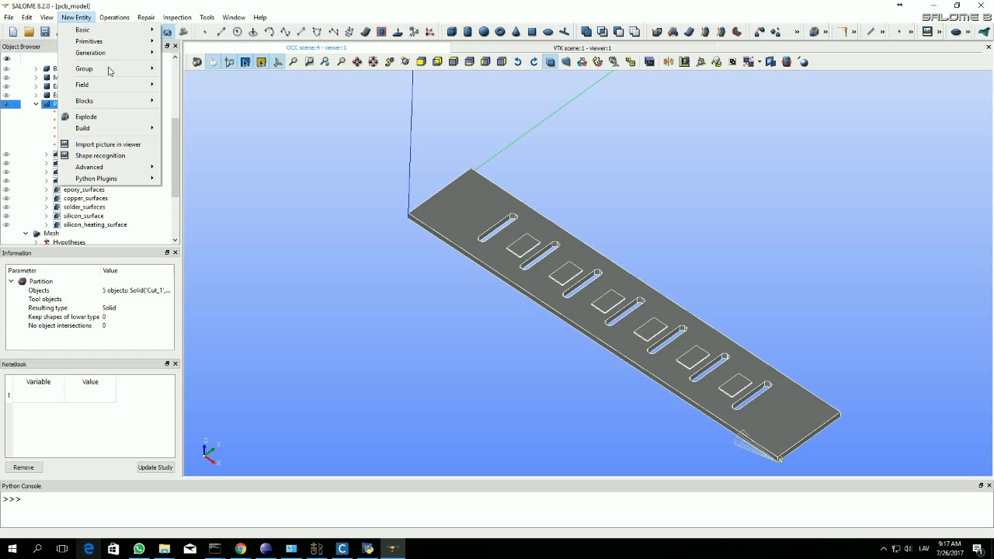
mouse_move(111, 70)
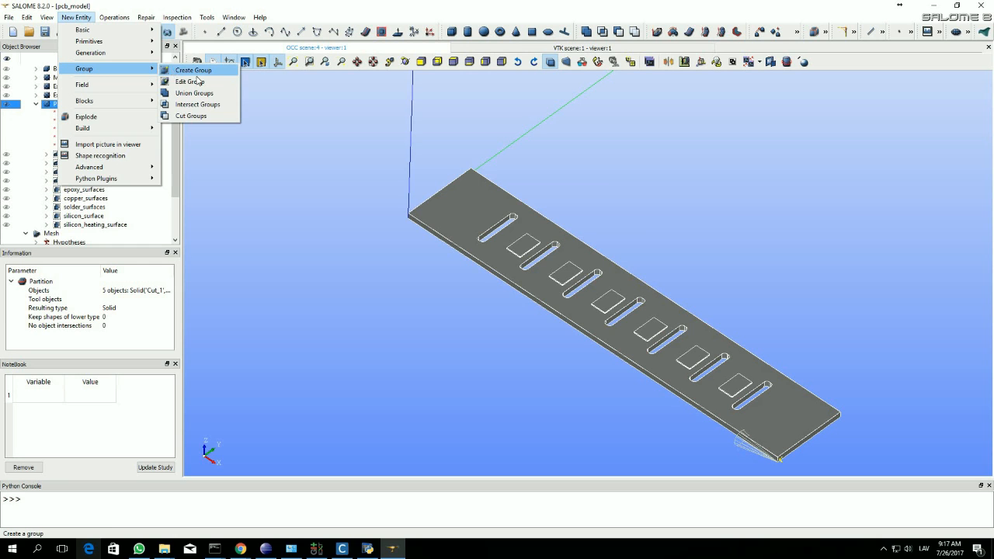
left_click(190, 70)
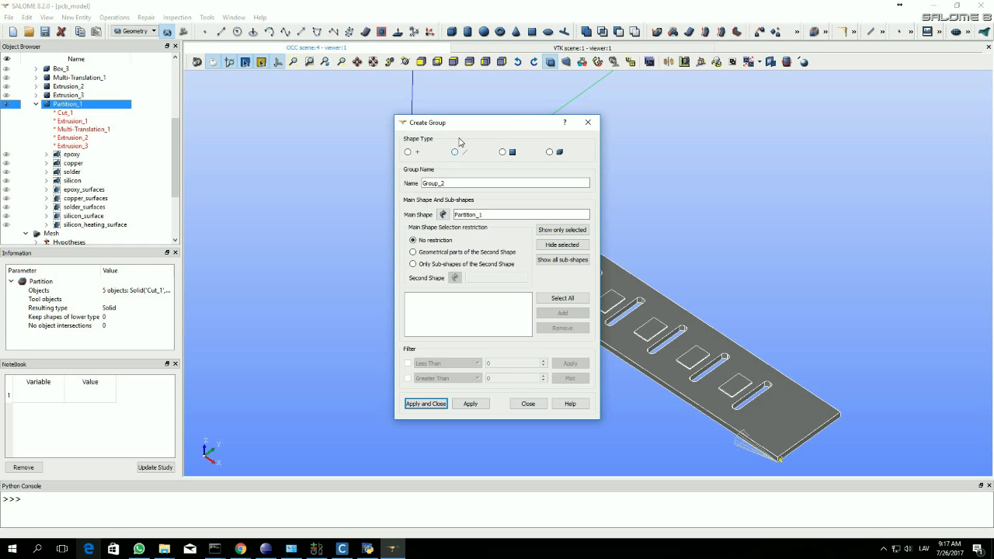
left_click_drag(469, 128, 341, 93)
type("copper_edges_vertical")
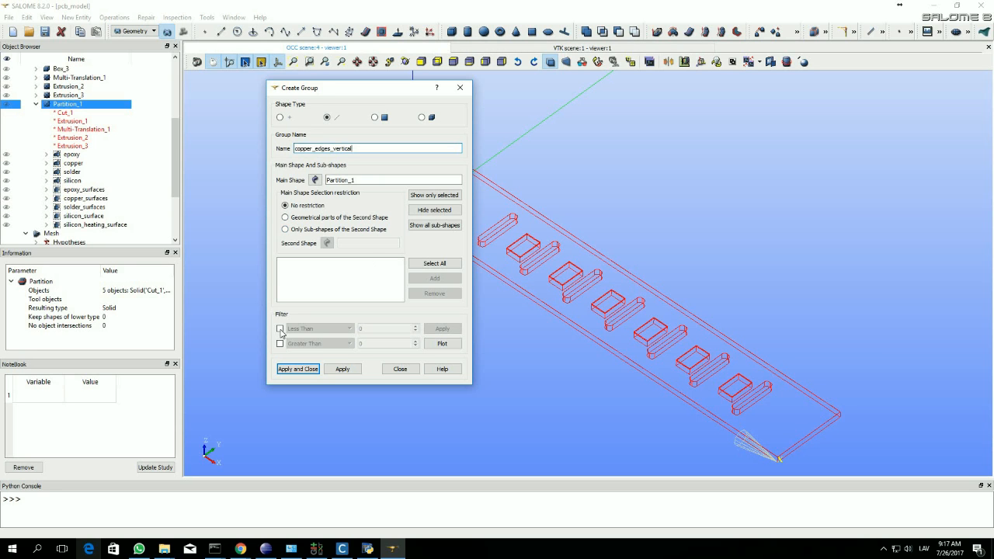
Filter the group's edges to sizes less than 0.036 and greater than 0.034, and create the group from them
left_click(280, 330)
left_click(280, 344)
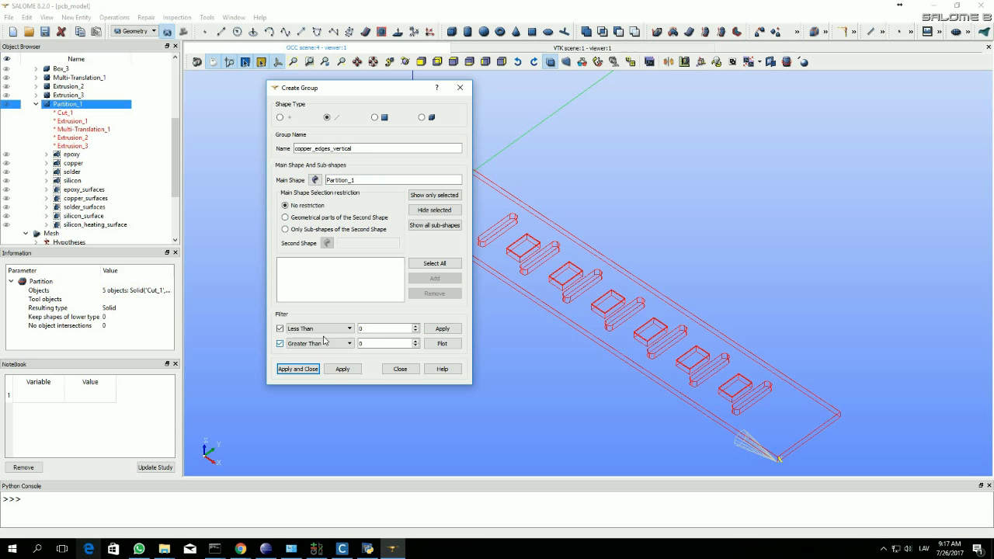
double_click(372, 329)
double_click(375, 328)
type("0.036")
left_click(373, 343)
left_click_drag(373, 343, 346, 348)
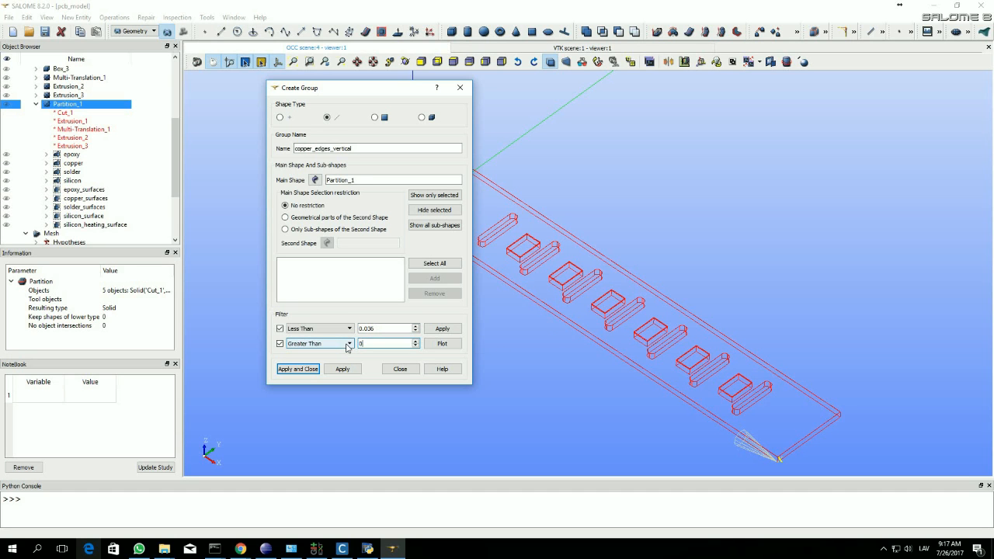
type("0.034")
left_click(442, 329)
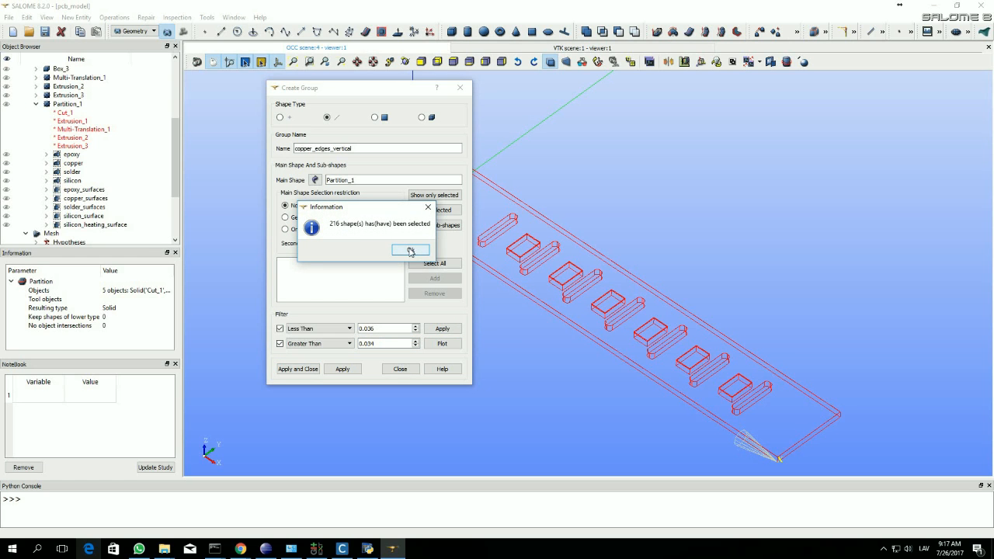
left_click(410, 251)
left_click(310, 370)
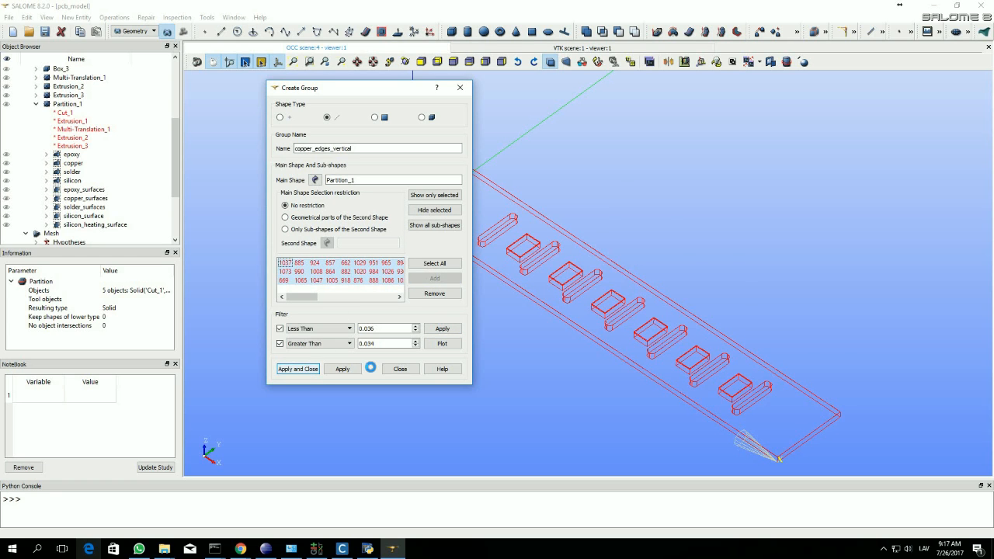
Examine the short vertical copper edges collected in the new group in the geometry view
scroll(557, 336, "up", 7)
scroll(606, 308, "down", 10)
right_click_drag(646, 304, 632, 281, "ctrl")
scroll(575, 324, "up", 6)
scroll(571, 377, "down", 5)
right_click_drag(604, 367, 627, 378, "ctrl")
scroll(511, 323, "up", 1)
scroll(511, 326, "up", 4)
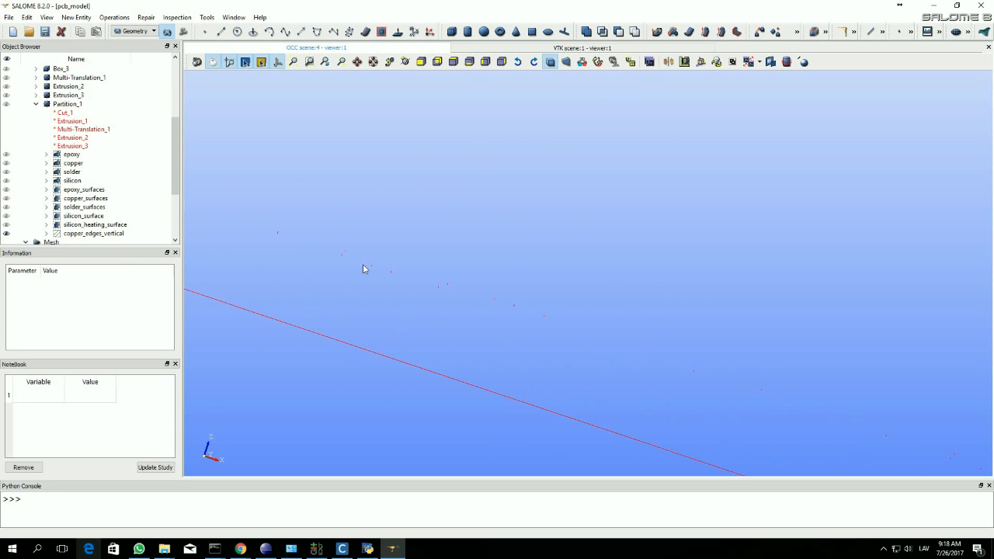
scroll(398, 272, "up", 7)
scroll(580, 330, "down", 8)
scroll(580, 331, "down", 5)
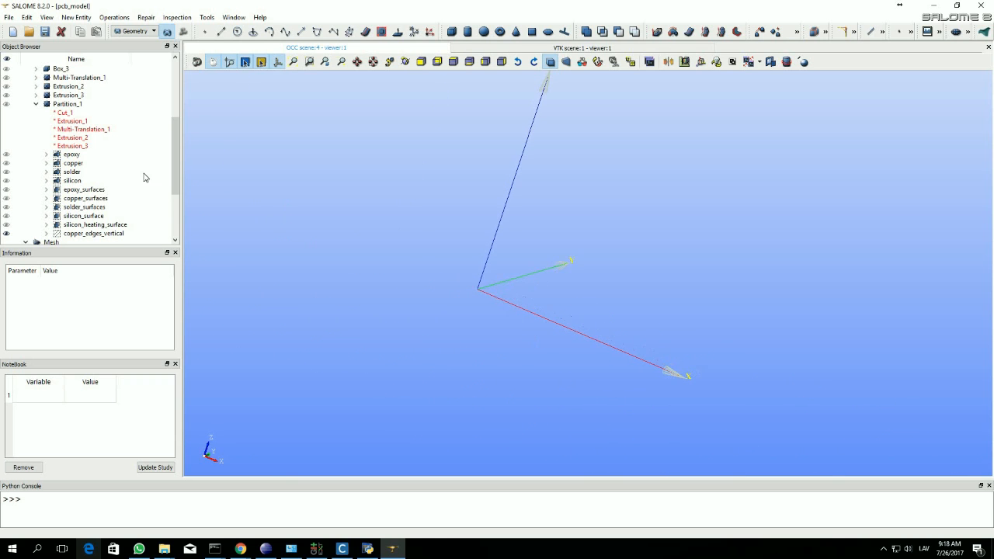
Select the copper_edges_vertical group and return to the Mesh module
scroll(106, 184, "down", 2)
scroll(98, 193, "up", 1)
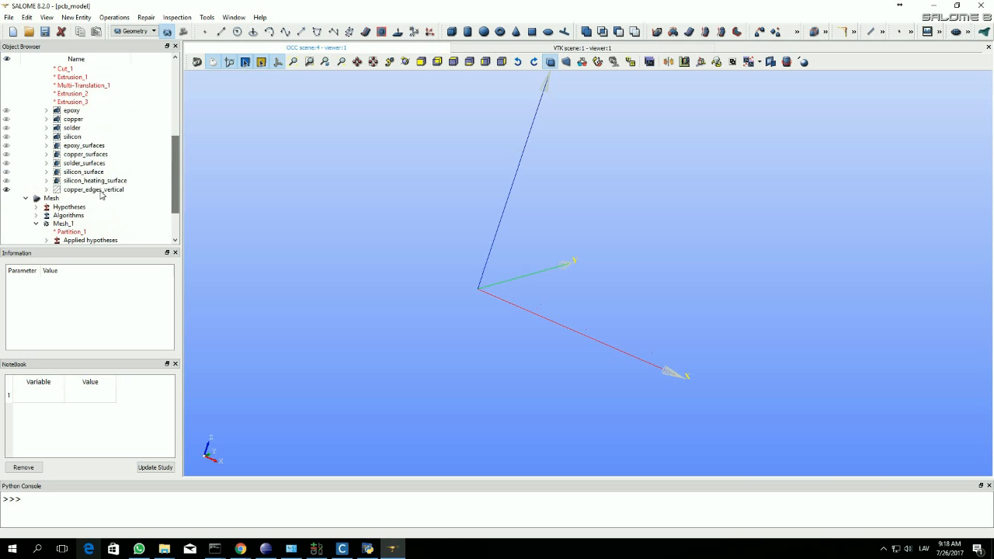
left_click(101, 191)
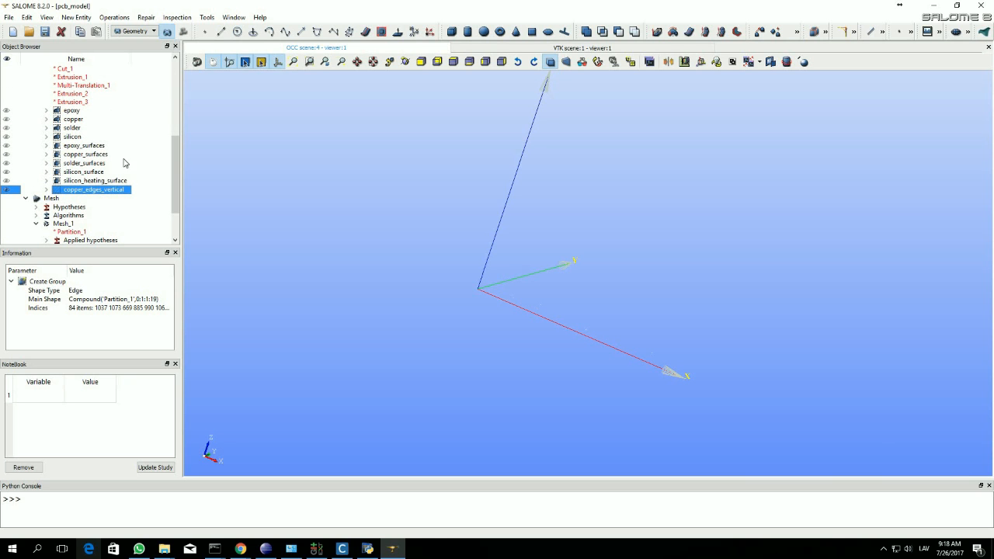
left_click(184, 32)
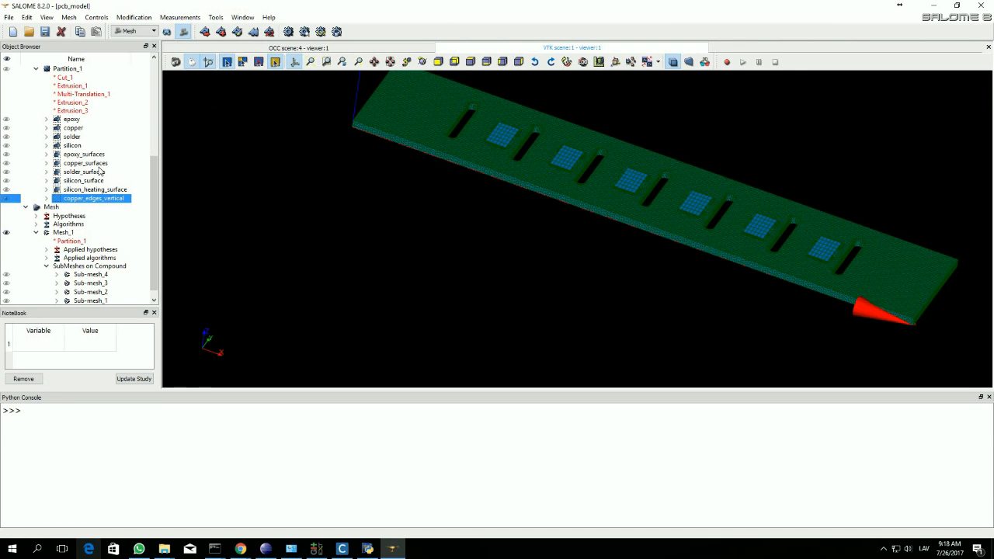
left_click(220, 32)
left_click_drag(482, 168, 429, 150)
left_click(486, 347)
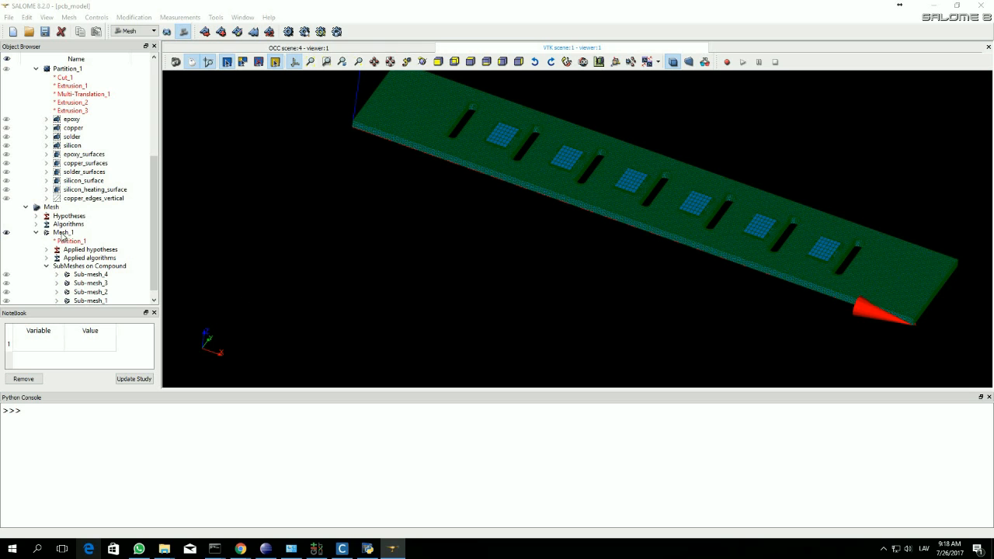
left_click(65, 233)
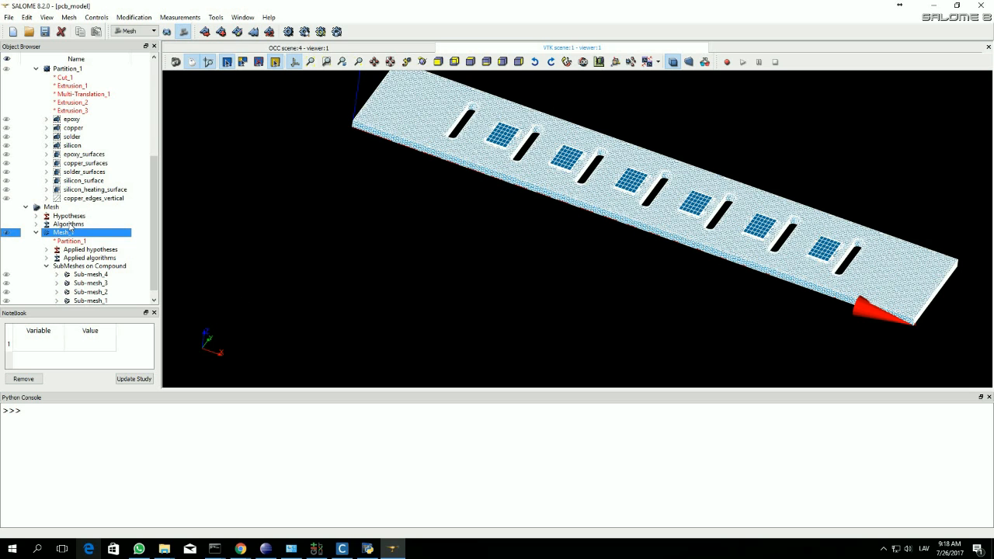
left_click(91, 198)
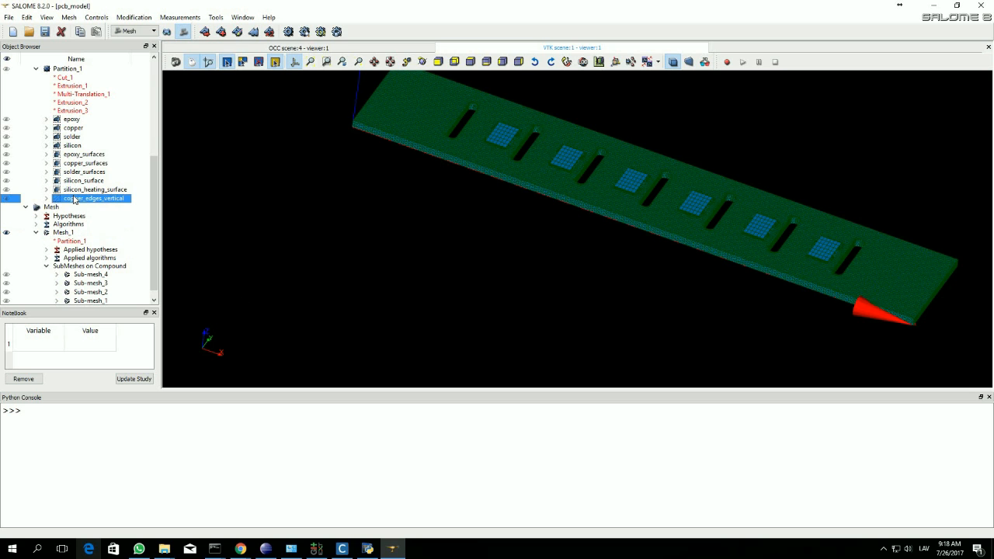
Start a new sub-mesh with Mesh_1 as its mesh and the copper_edges_vertical group as its geometry
left_click(222, 31)
left_click_drag(469, 167, 329, 139)
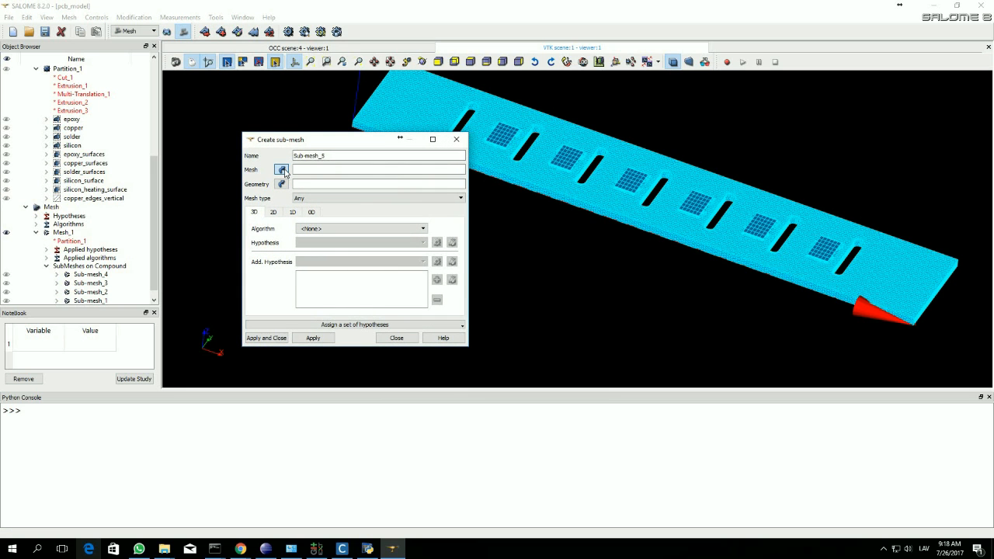
left_click(66, 235)
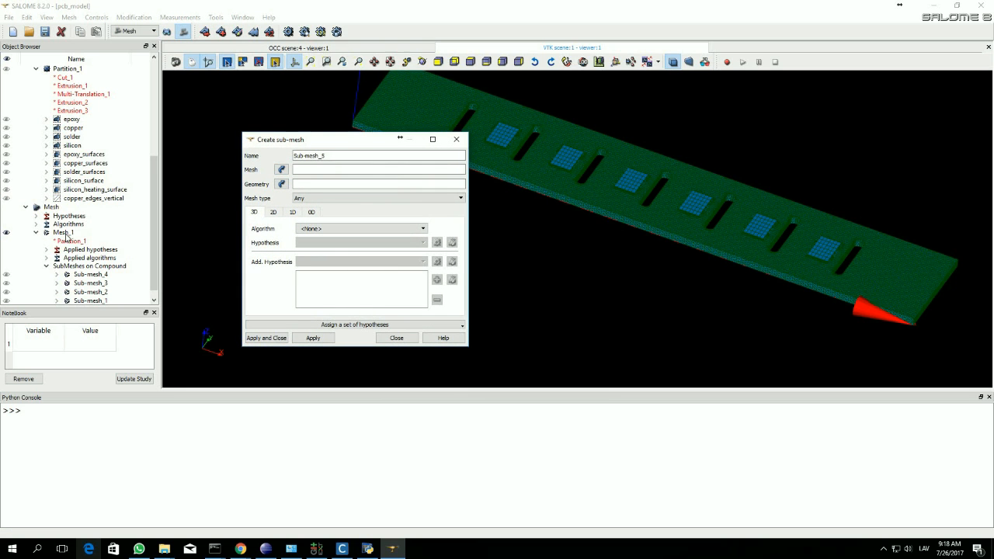
left_click(67, 234)
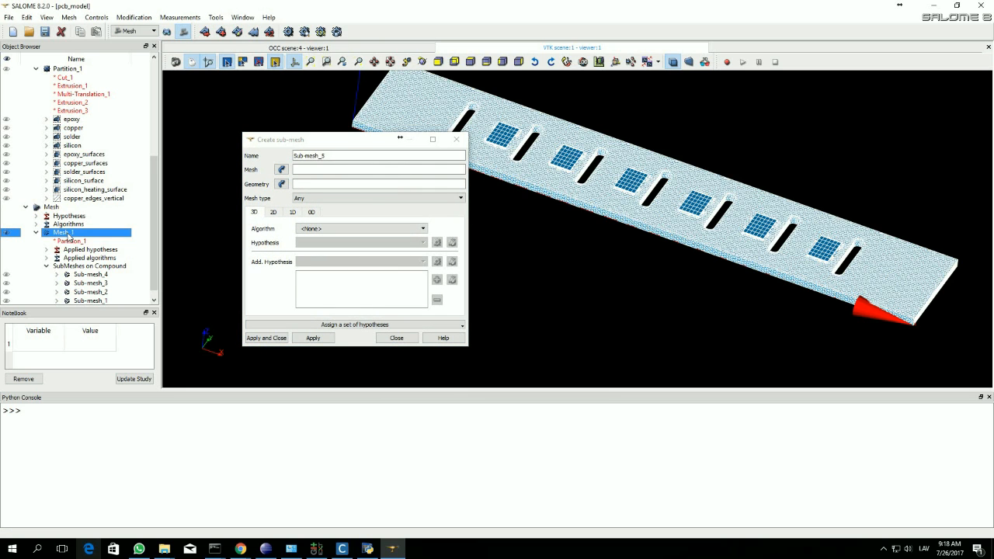
left_click(281, 169)
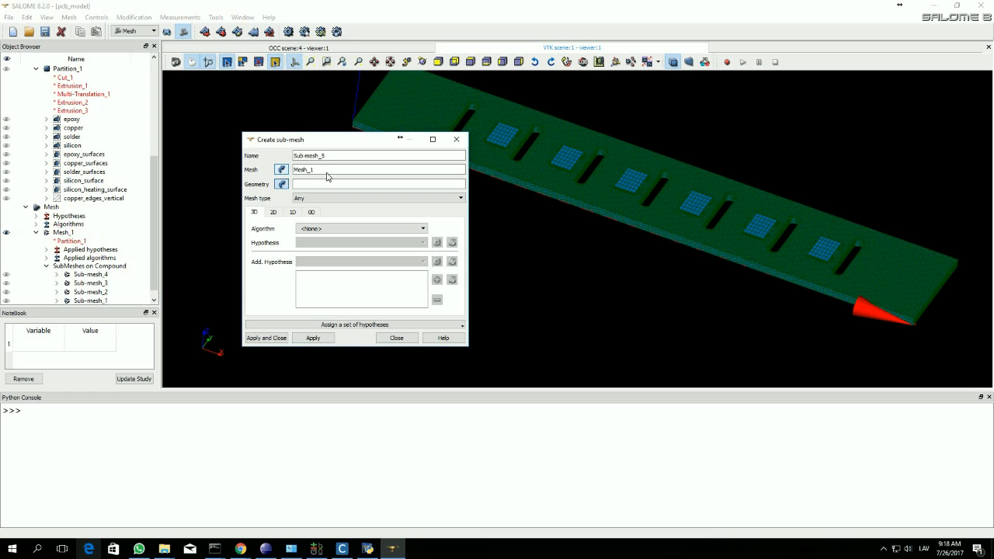
left_click(282, 185)
left_click(95, 198)
left_click(273, 215)
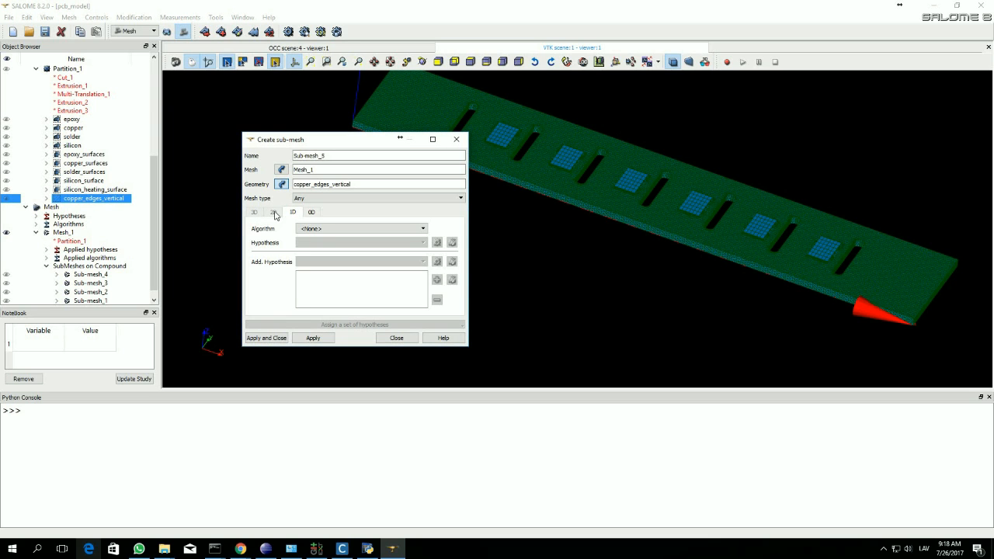
Assign the 1D Wire Discretisation algorithm with a new Number of Segments hypothesis of 5 segments and create the sub-mesh
left_click(319, 230)
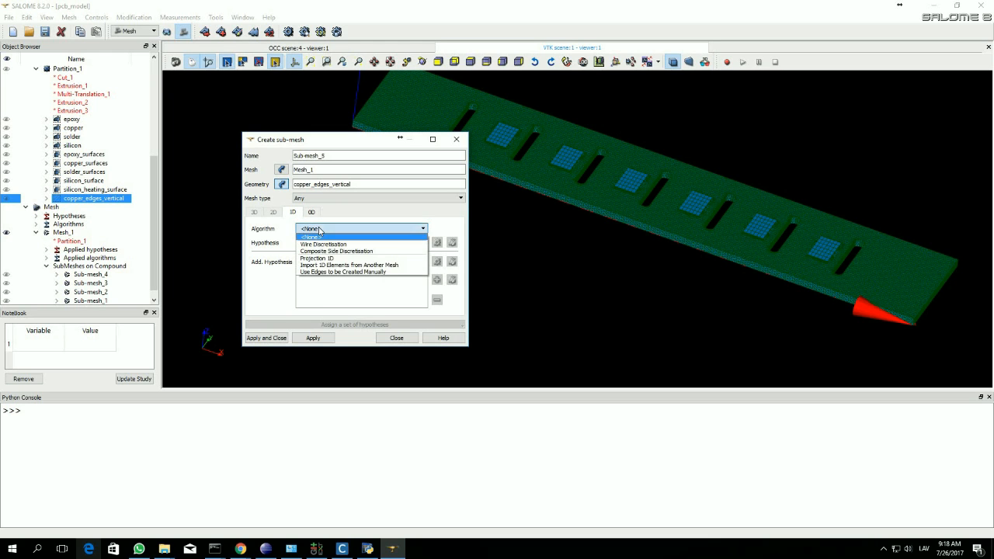
left_click(351, 246)
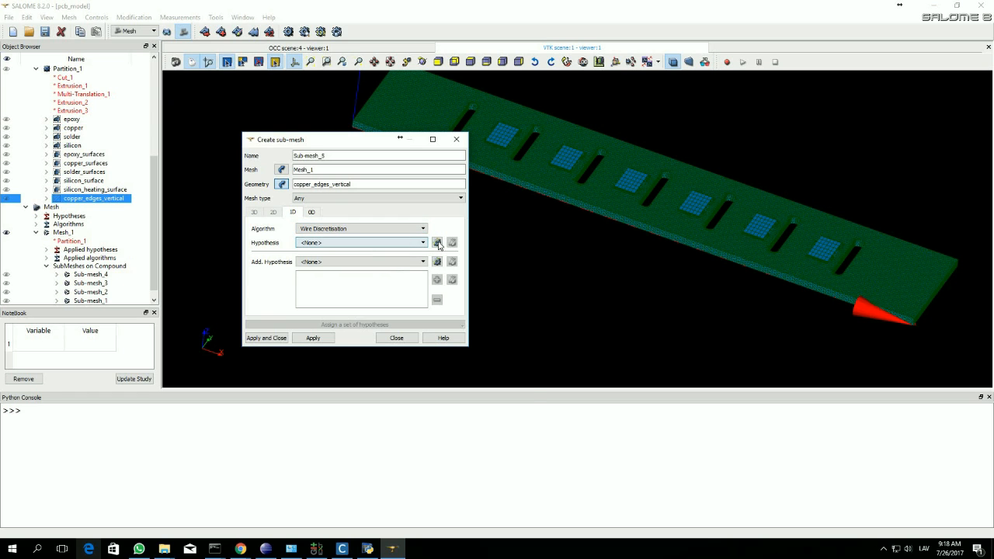
left_click(438, 244)
left_click(463, 266)
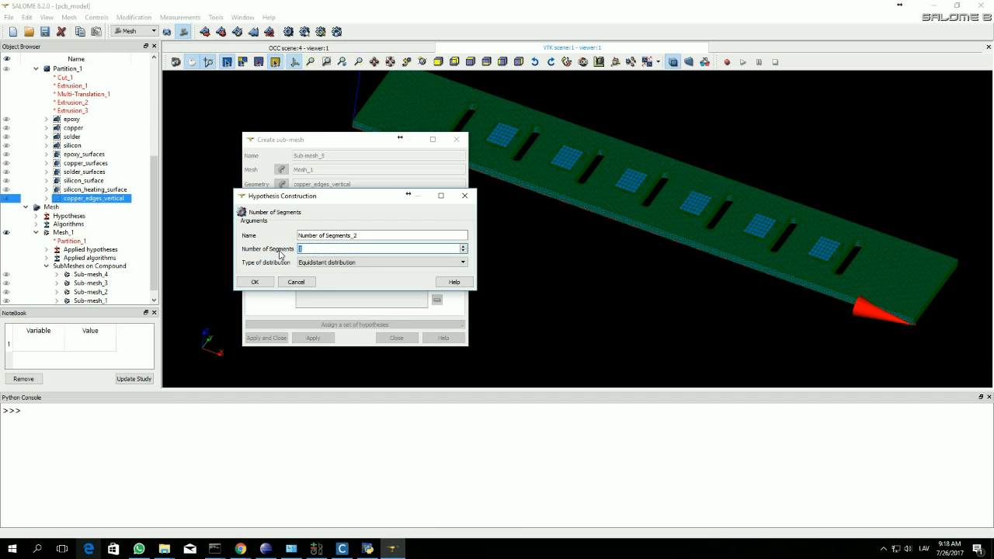
type("5")
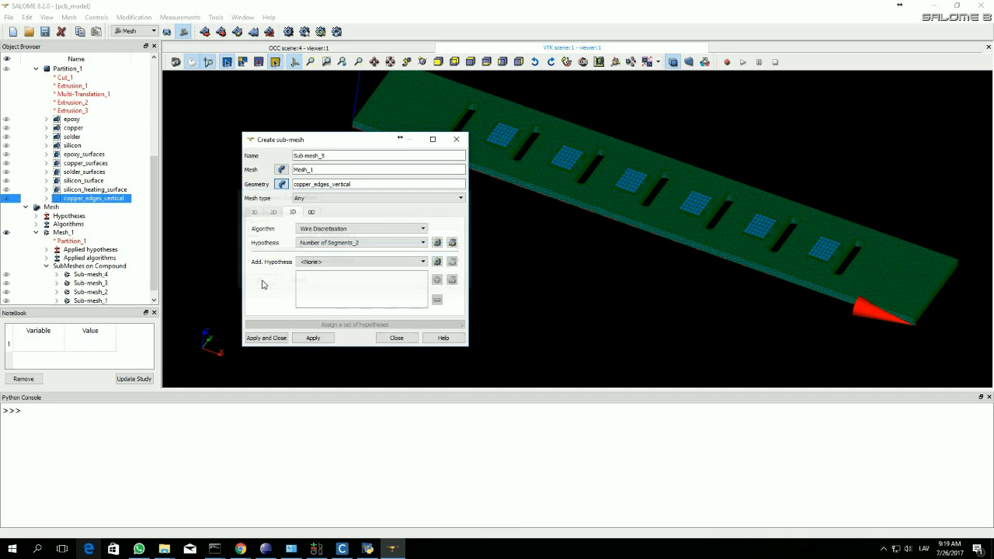
left_click(260, 283)
left_click(278, 338)
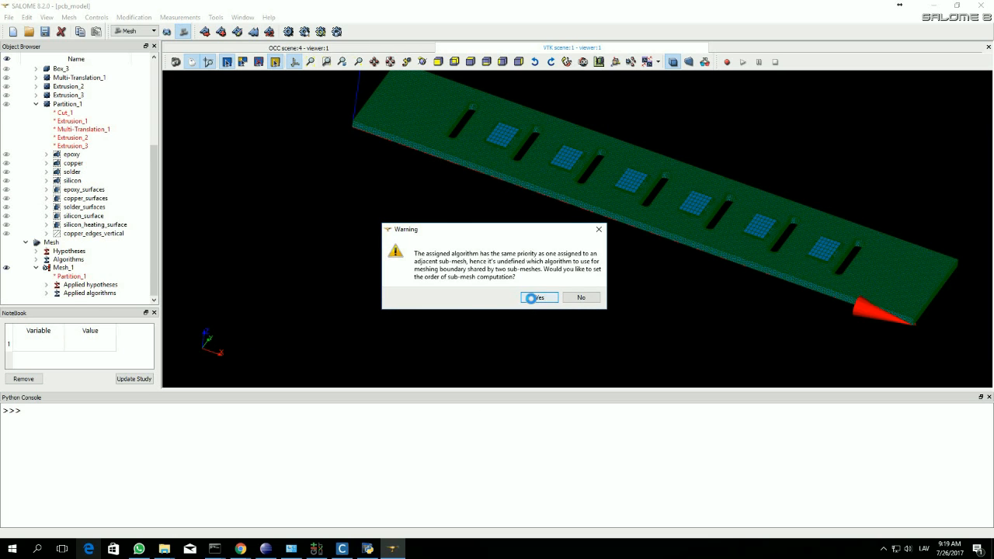
Accept setting the sub-mesh computation order and apply it with Sub-mesh_5 ahead of Sub-mesh_4
left_click(537, 297)
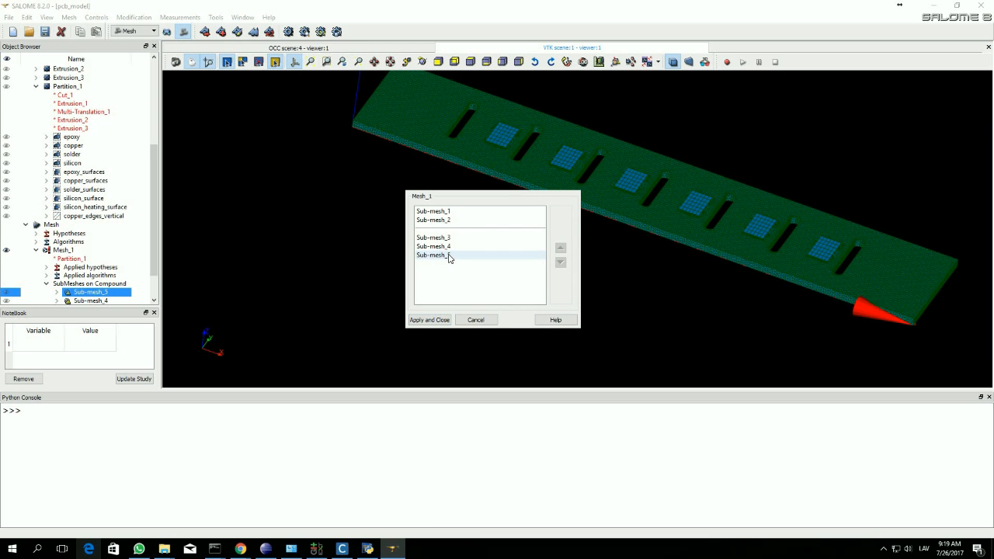
left_click(450, 257)
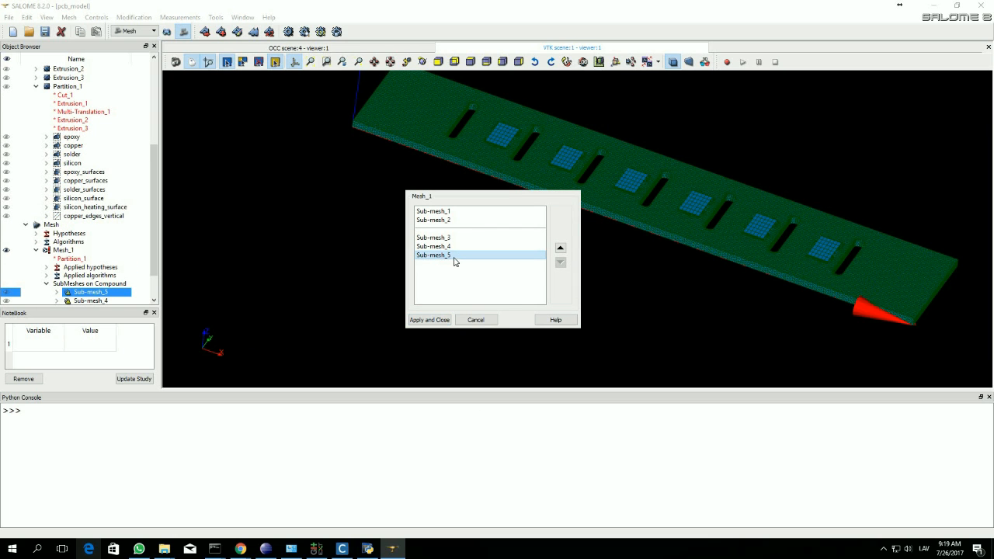
left_click(560, 247)
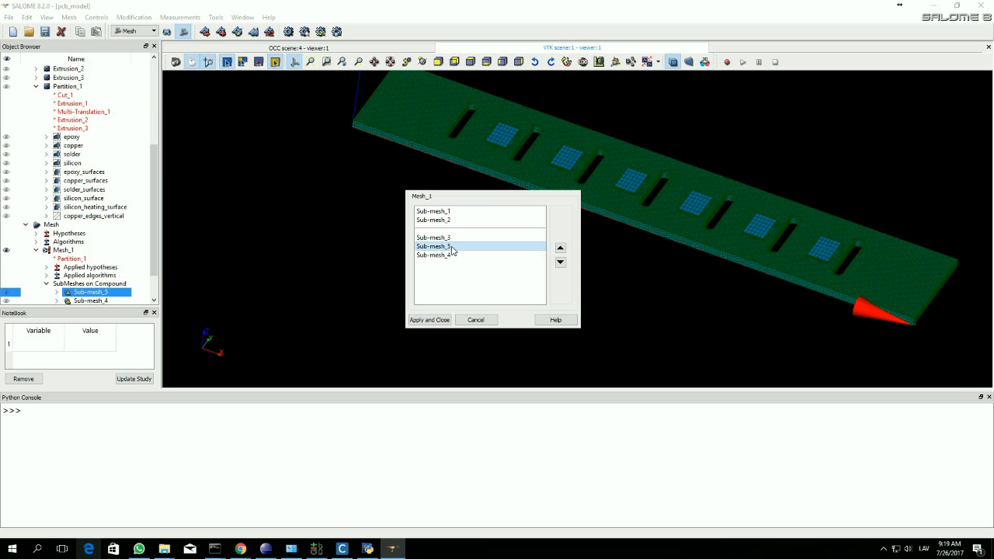
left_click(437, 321)
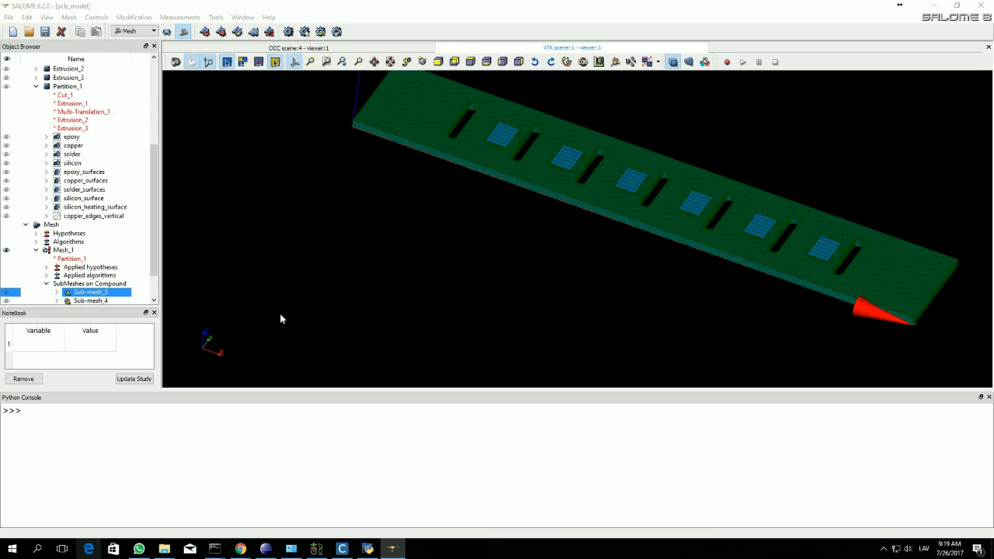
Rename Sub-mesh_1 as silicon_source_area
left_click_drag(154, 262, 153, 285)
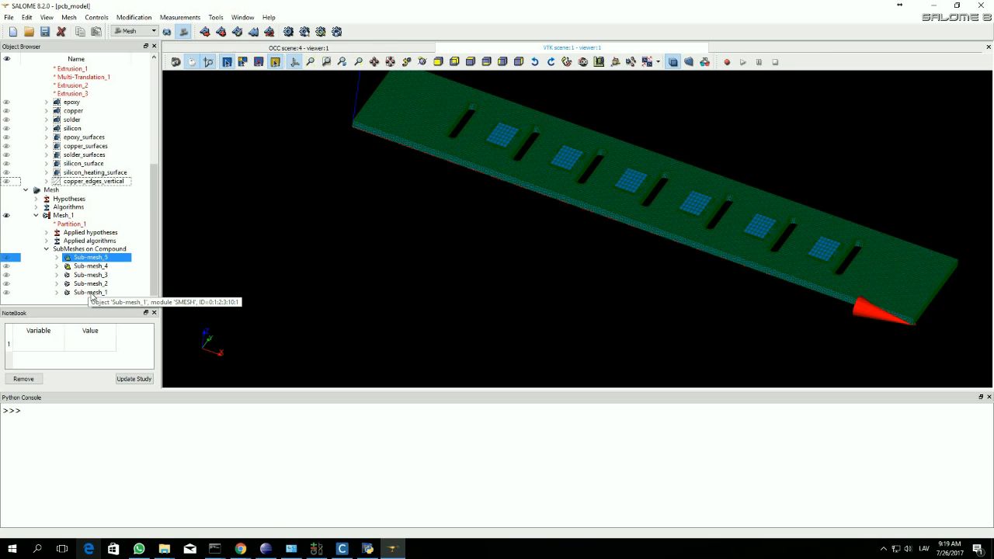
right_click(91, 294)
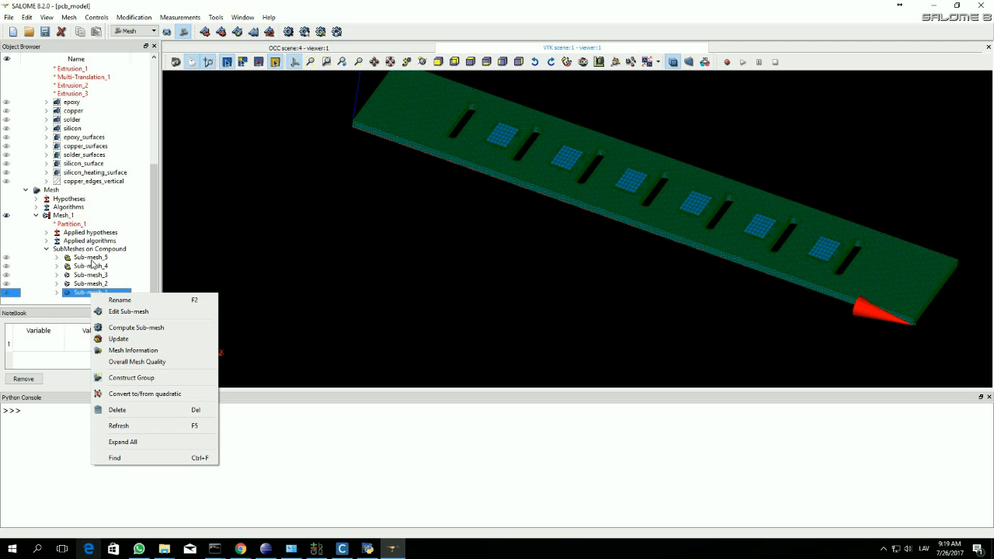
left_click(145, 303)
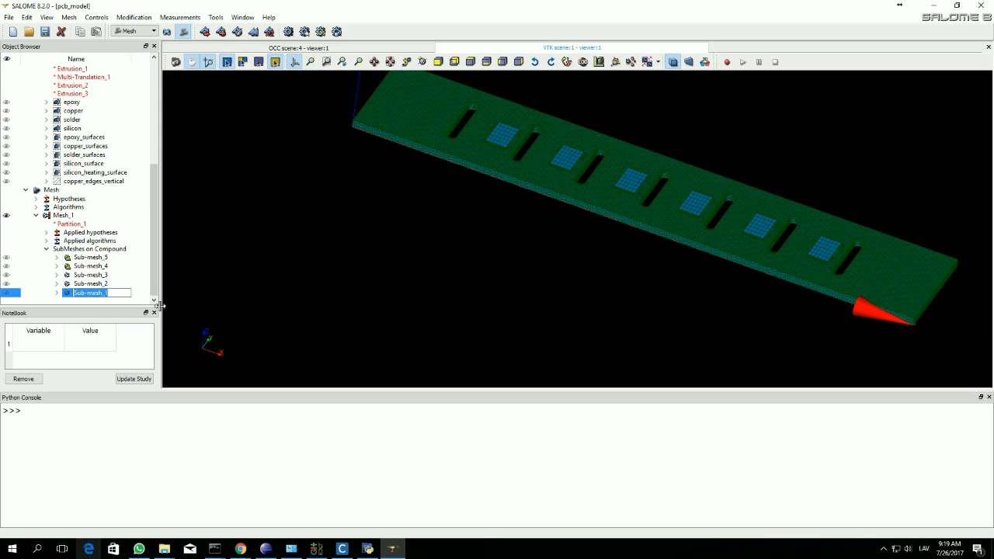
type("silicon_source_area")
key("Return")
Rename Sub-mesh_2 as silicon_extrusion
right_click(101, 286)
left_click(117, 292)
type("silicon_")
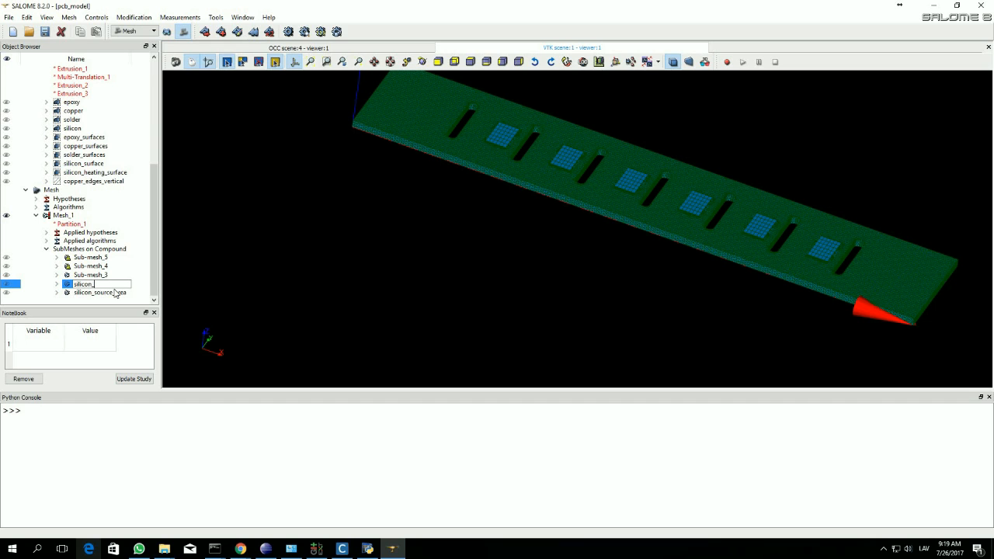
type("extrusion")
key("Return")
Rename Sub-mesh_3 as solder_extrusion
right_click(101, 275)
left_click(117, 282)
type("solder_extrusion")
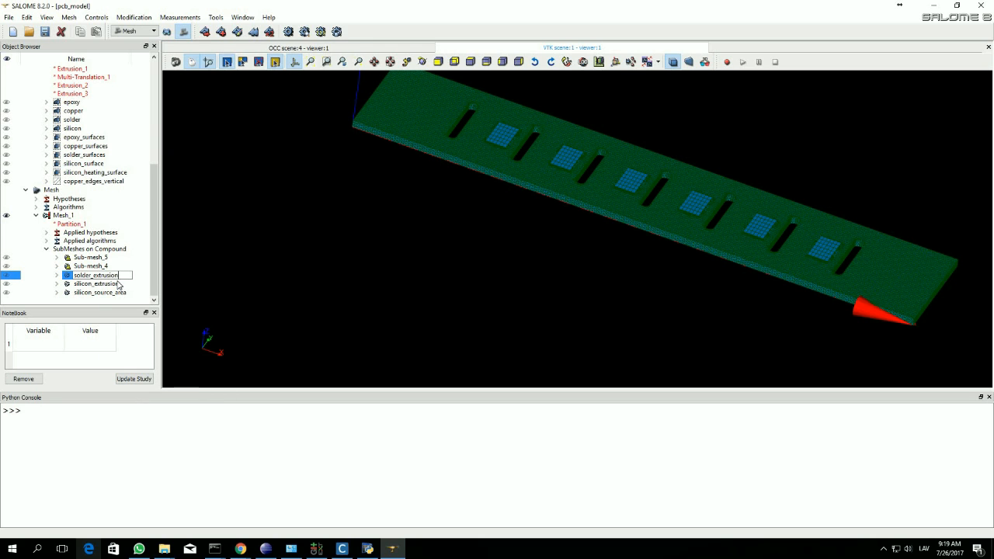
key("Return")
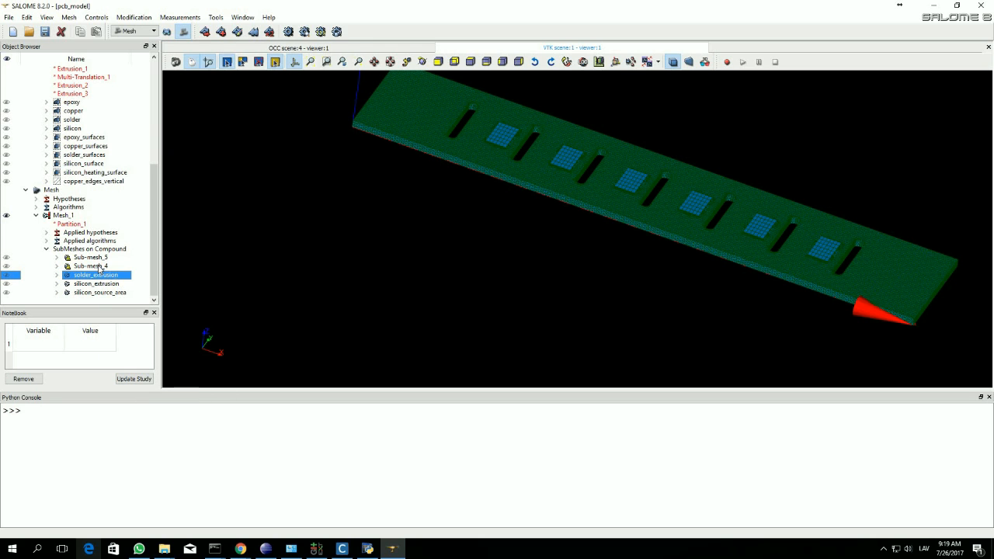
Rename Sub-mesh_4 as copper_extrusion and Sub-mesh_5 as copper_edges
right_click(101, 266)
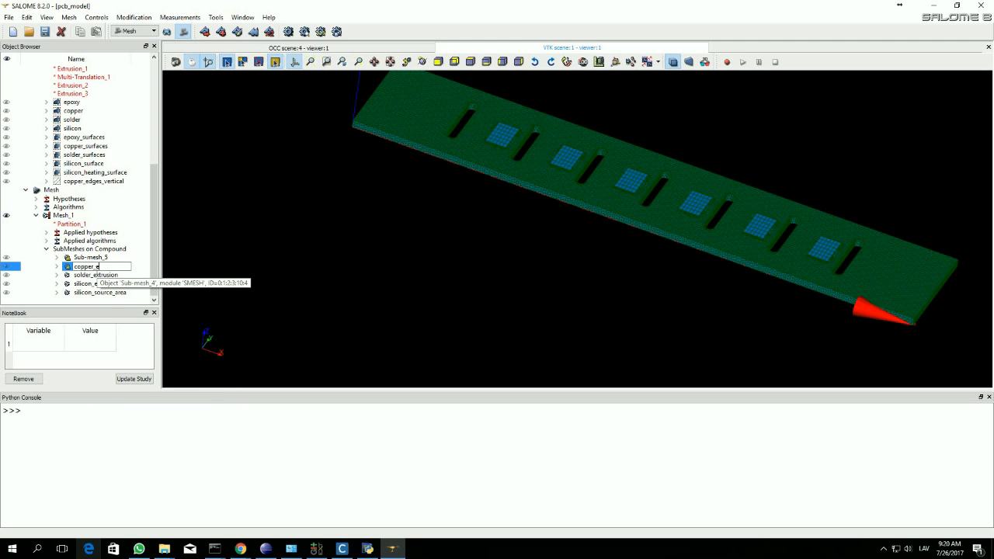
key("Return")
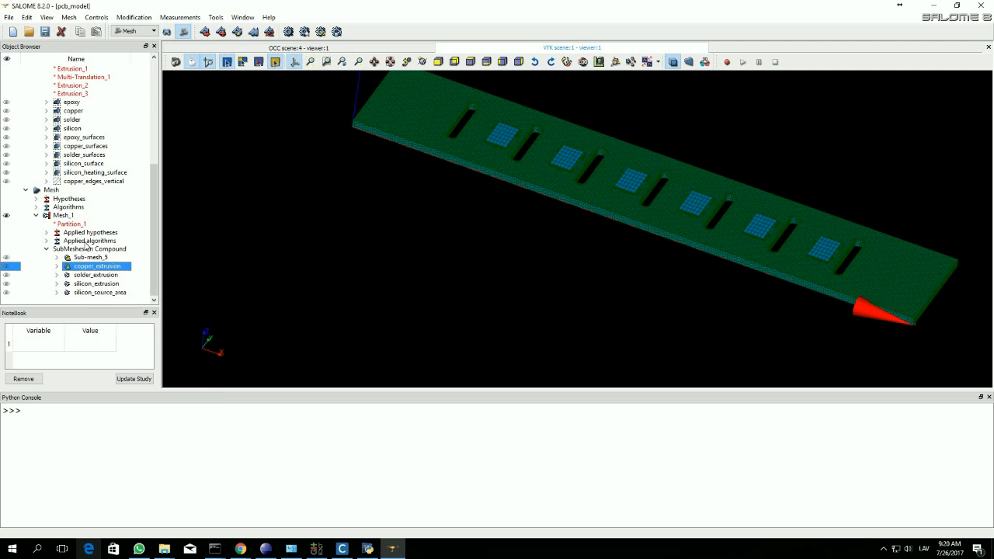
right_click(97, 258)
left_click(109, 262)
type("copper_ed")
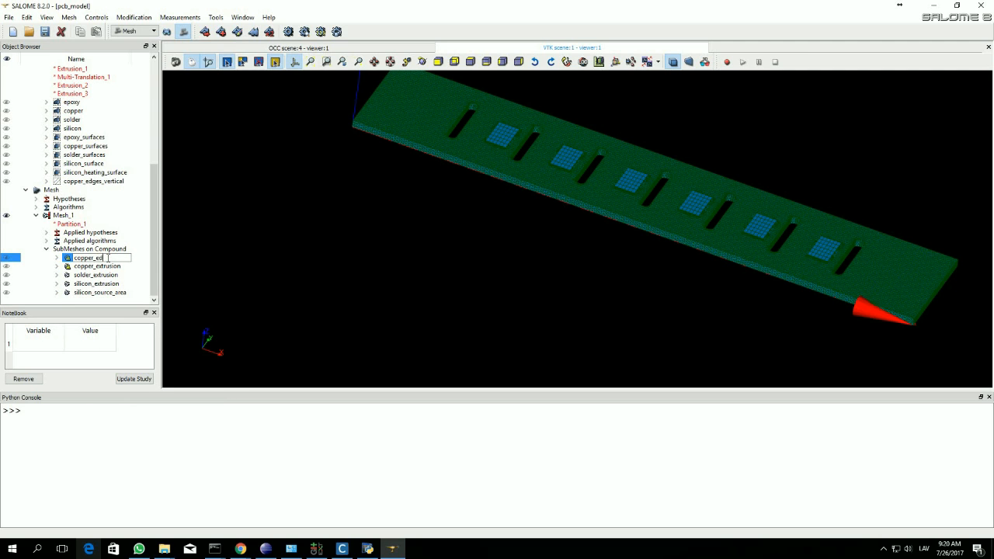
type("ges")
key("Return")
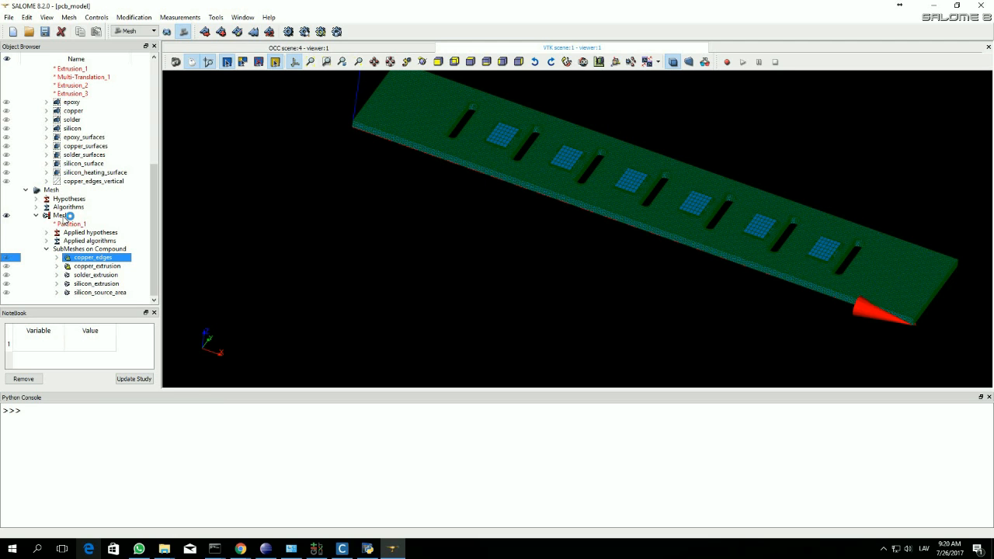
Compute Mesh_1, dismiss the computation report and inspect the thin copper layer along the board's edge up close
right_click(66, 216)
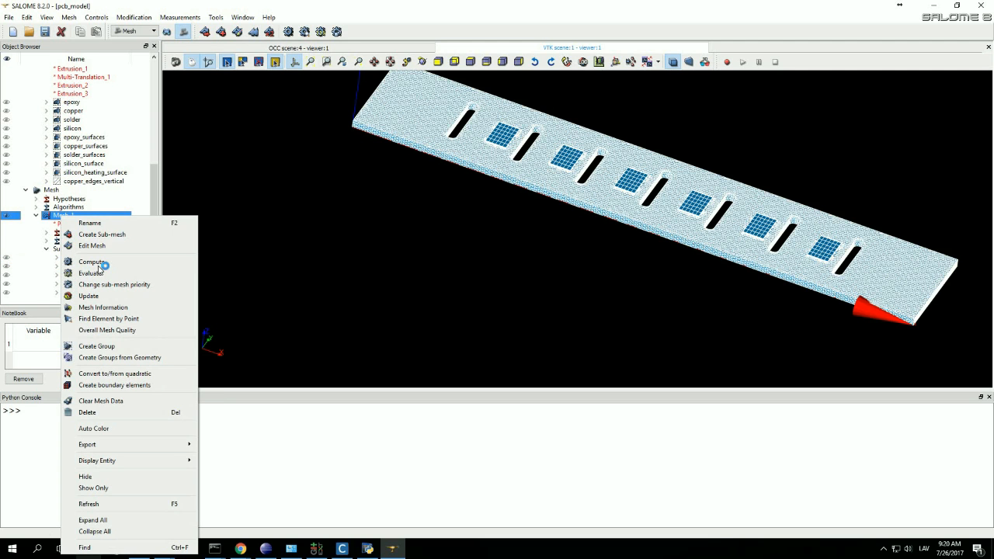
left_click(100, 262)
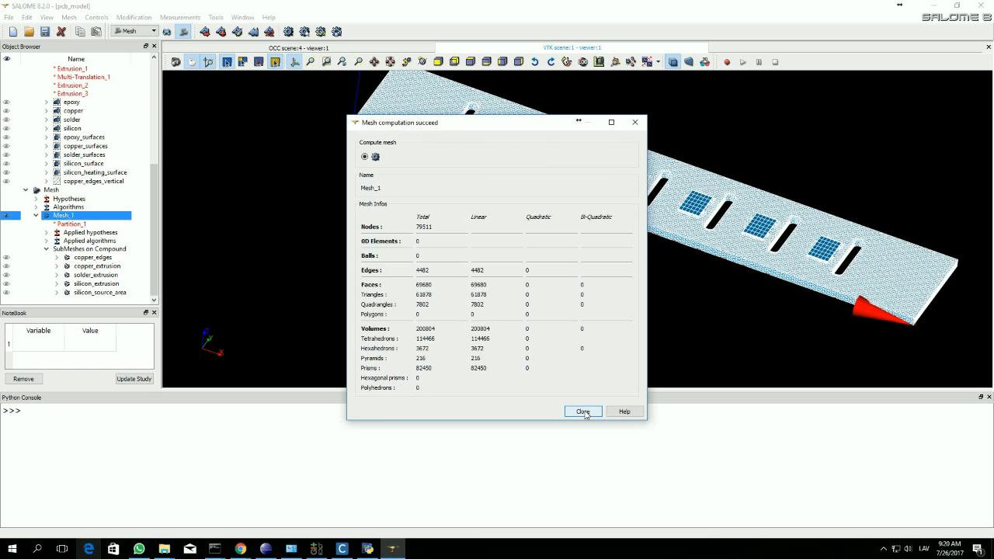
left_click(582, 412)
scroll(590, 210, "up", 5)
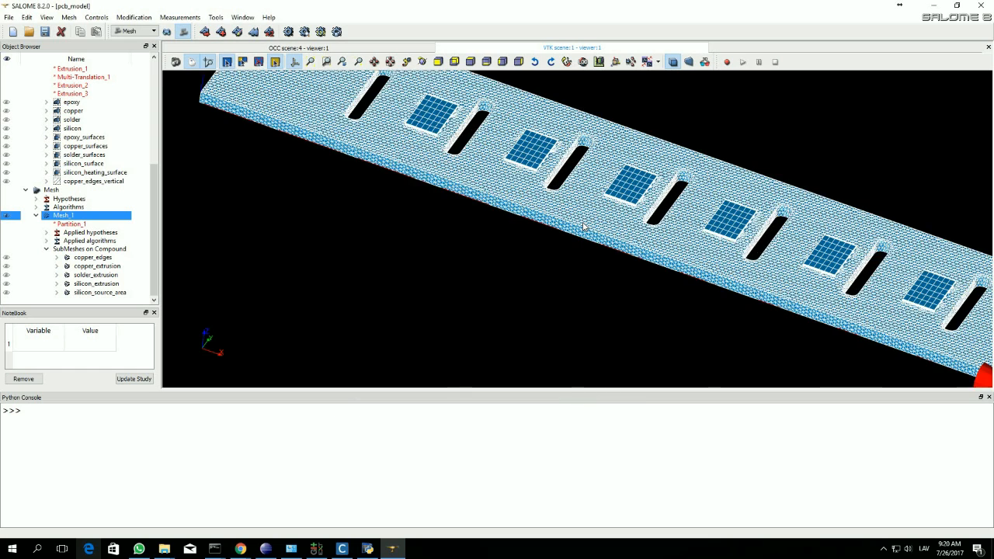
scroll(581, 202, "up", 8)
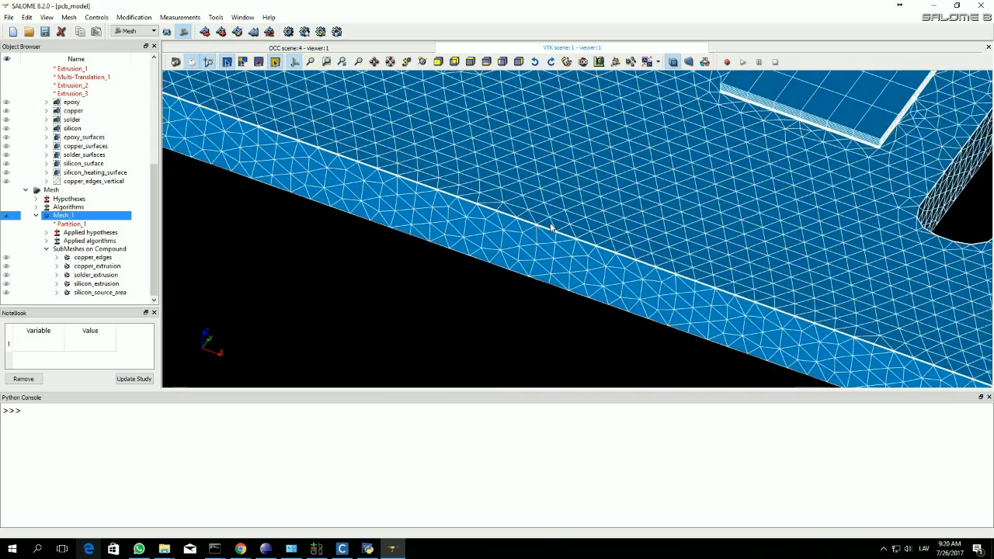
scroll(549, 234, "up", 8)
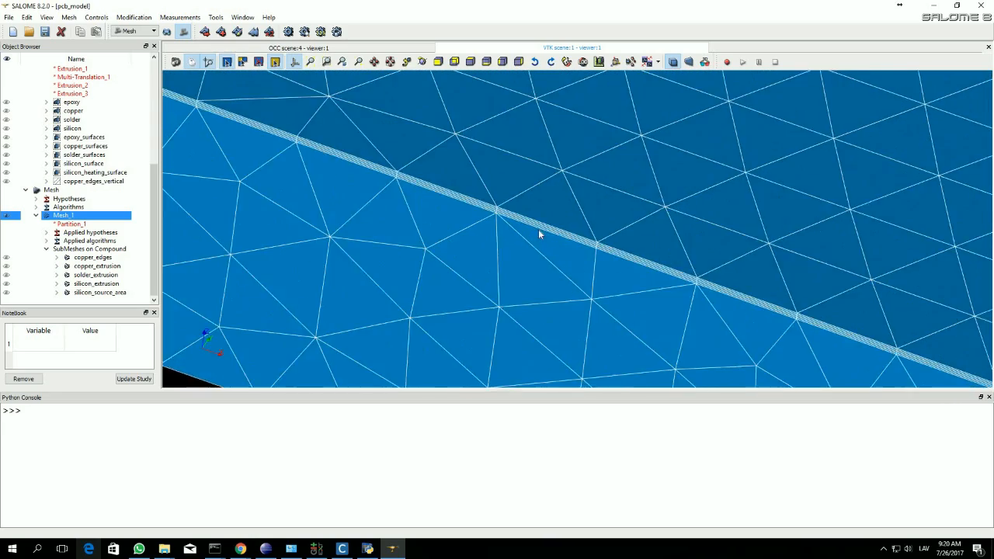
scroll(608, 248, "up", 3)
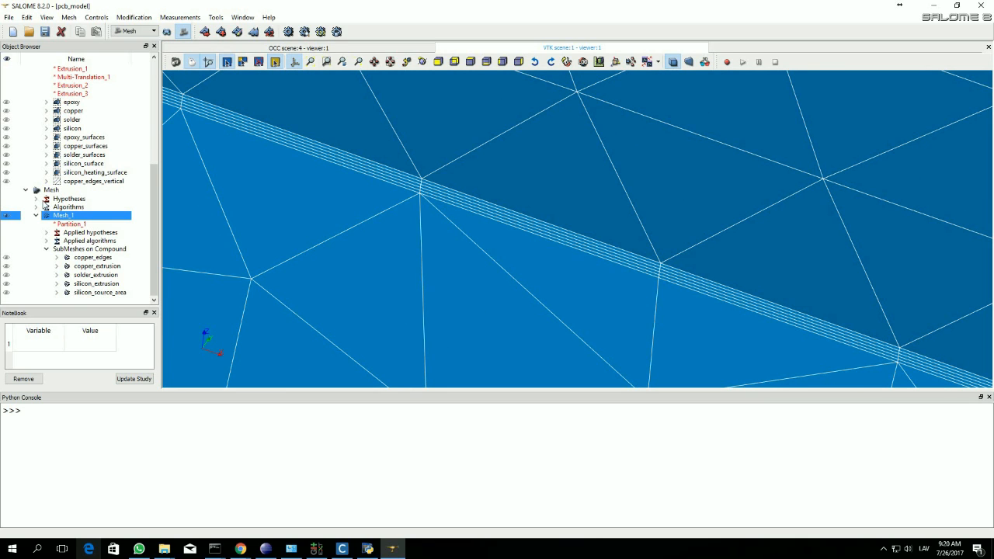
Change the segment count in the Number of Segments_2 hypothesis, keeping the equidistant distribution
left_click(36, 198)
right_click(94, 207)
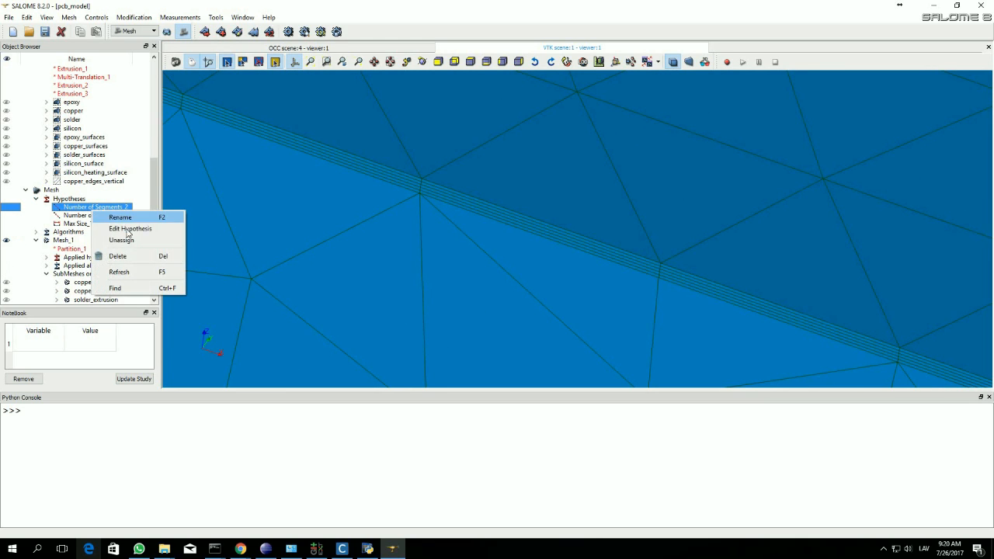
left_click(128, 226)
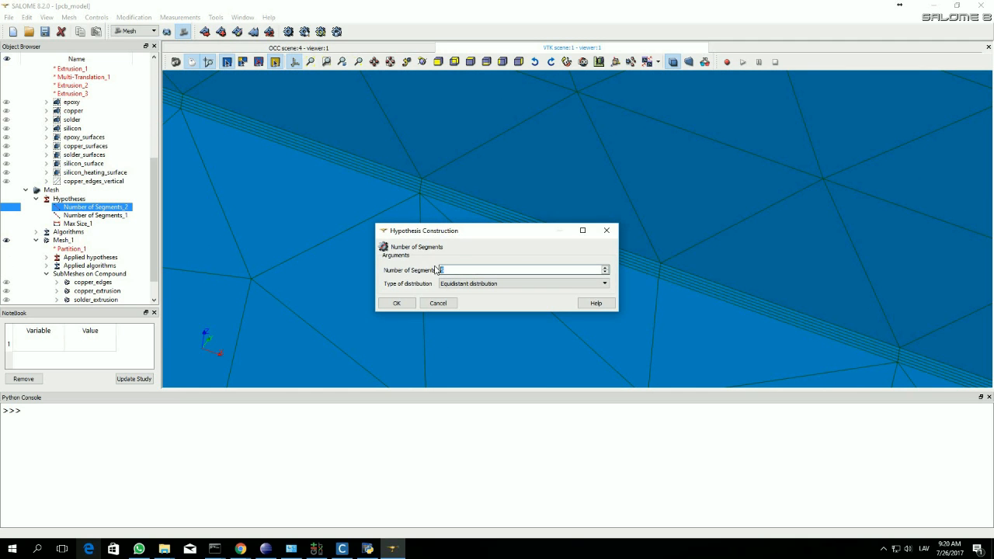
left_click(396, 303)
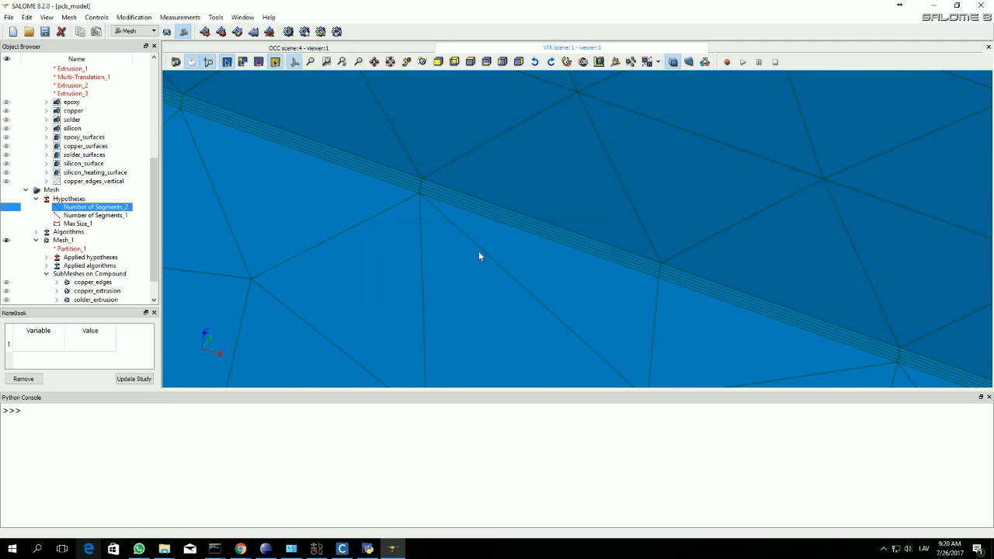
Start a new sub-mesh named epoxy_extrusion with Mesh_1 as its mesh and the epoxy group as its geometry
scroll(509, 300, "down", 5)
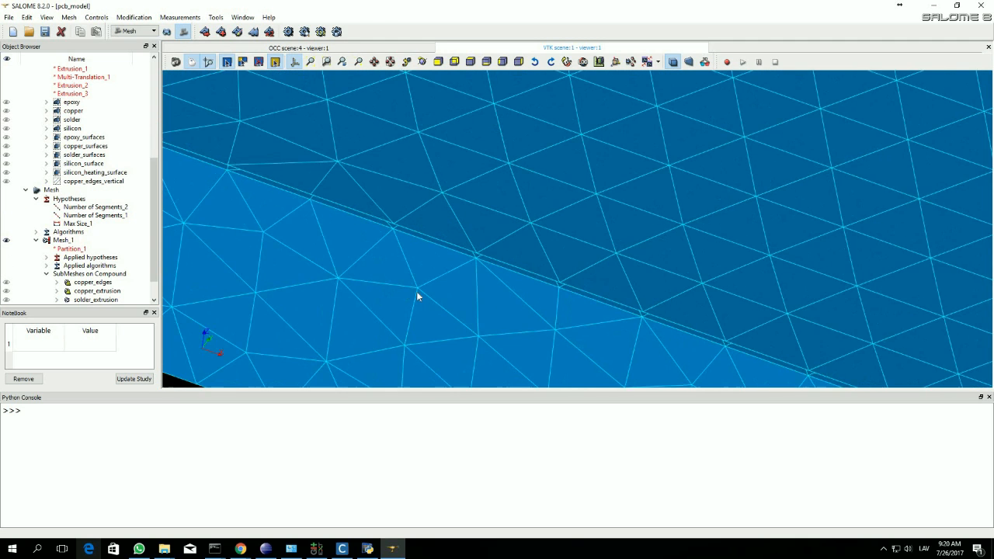
scroll(444, 310, "down", 5)
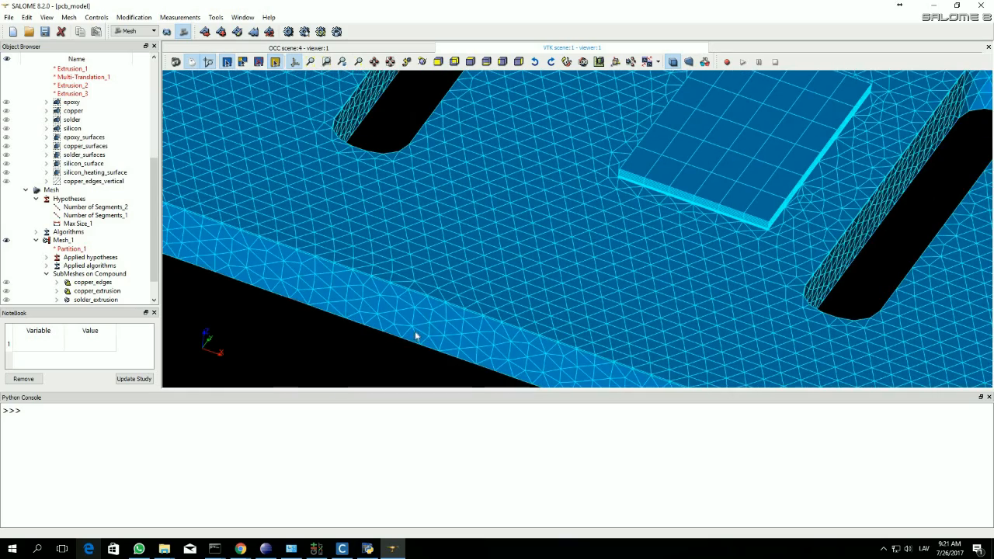
scroll(417, 330, "down", 3)
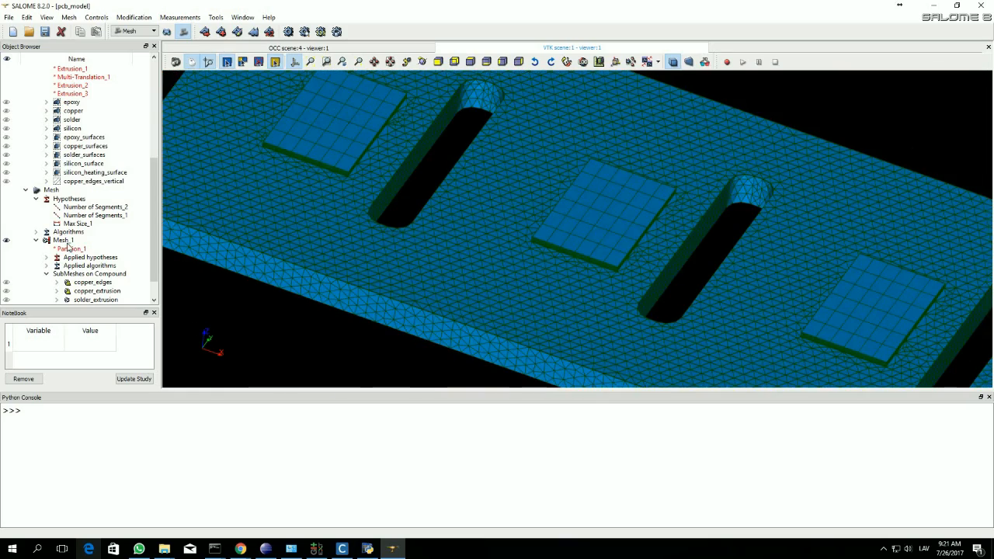
left_click(183, 87)
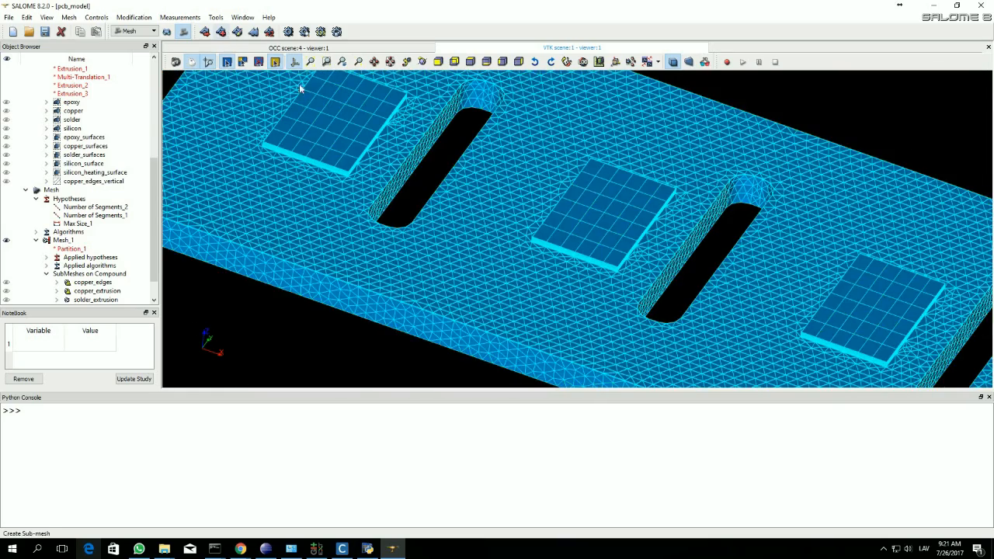
left_click(221, 31)
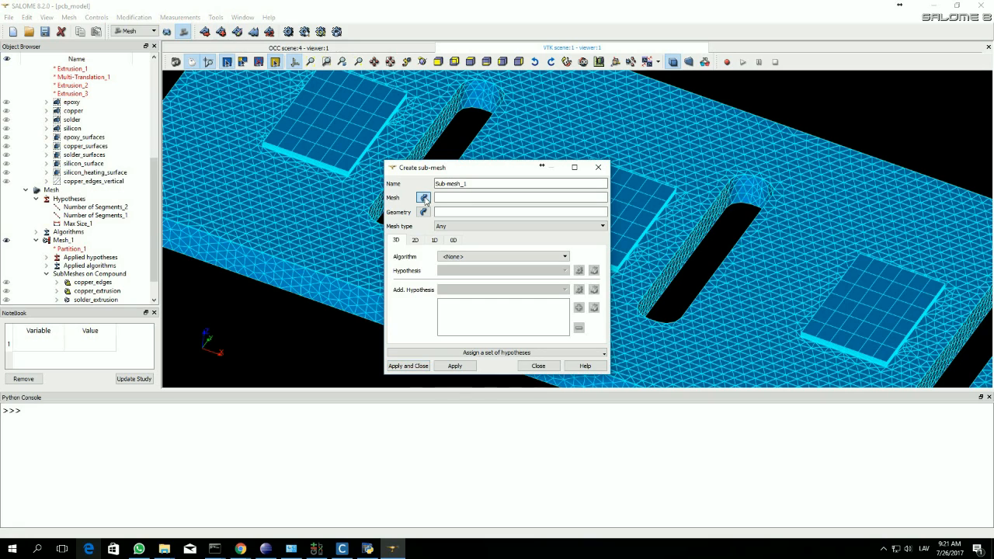
left_click(64, 240)
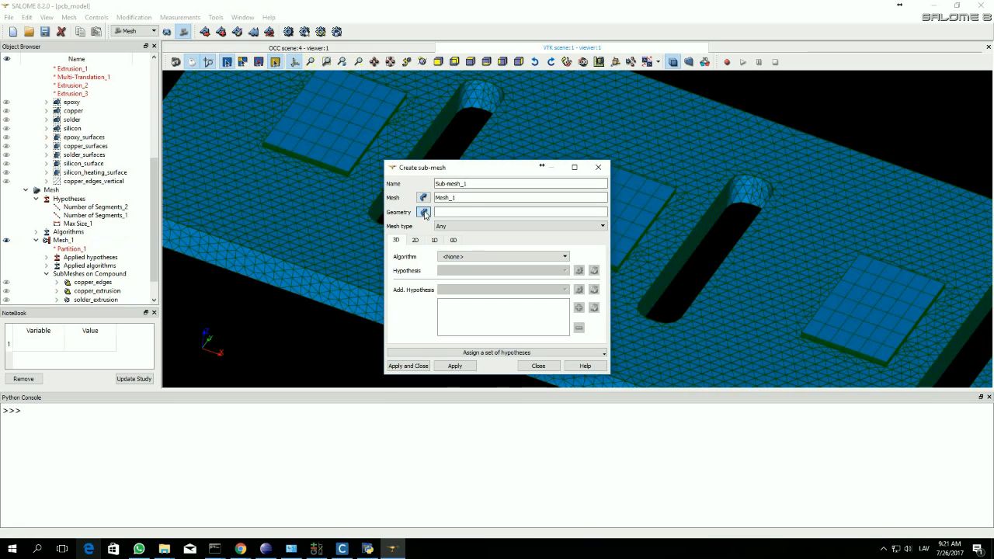
left_click(72, 101)
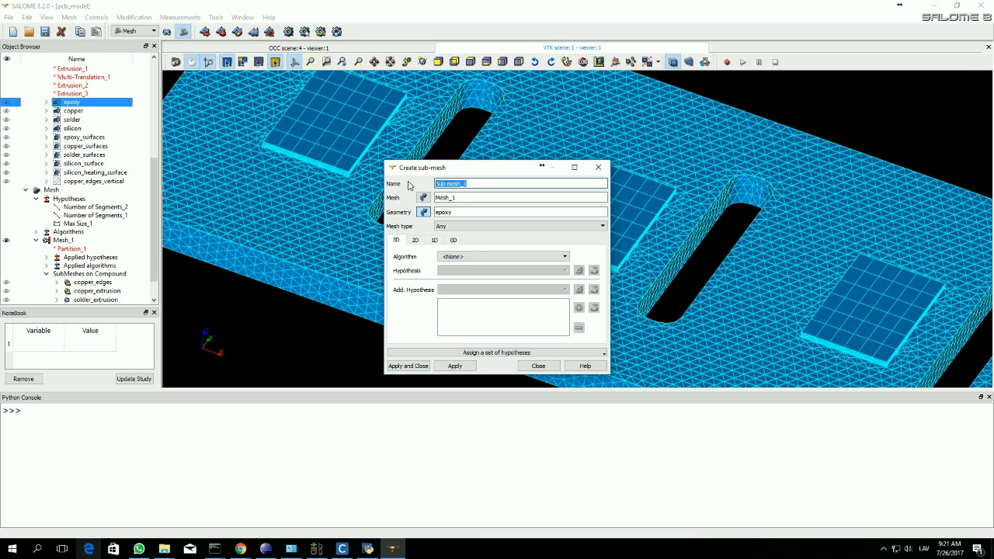
type("epoxy_extrusion")
Assign the Extrusion 3D algorithm and 1D Wire Discretisation with the existing Max Size_1 hypothesis, and create the sub-mesh
left_click(490, 257)
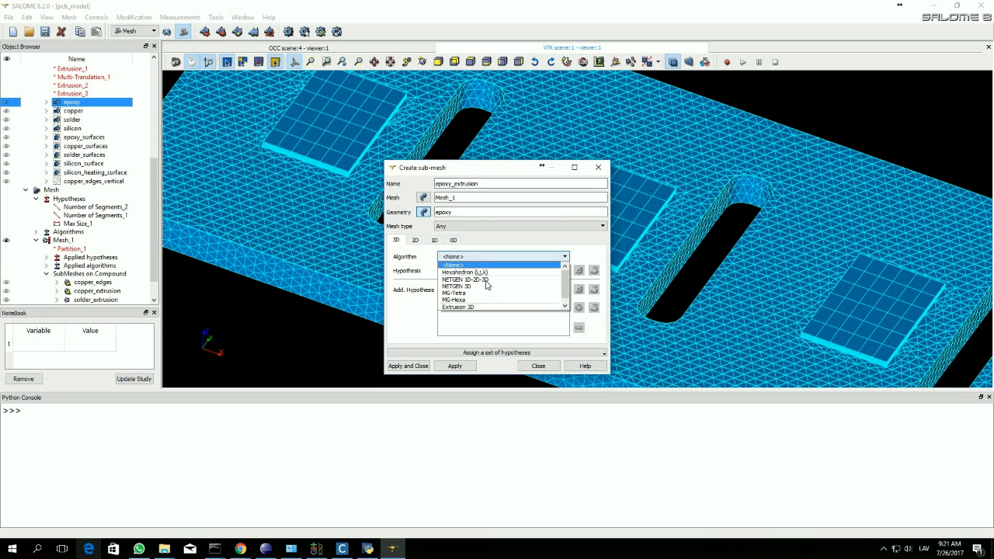
left_click(487, 306)
left_click(434, 240)
left_click(472, 257)
left_click(530, 278)
left_click(501, 271)
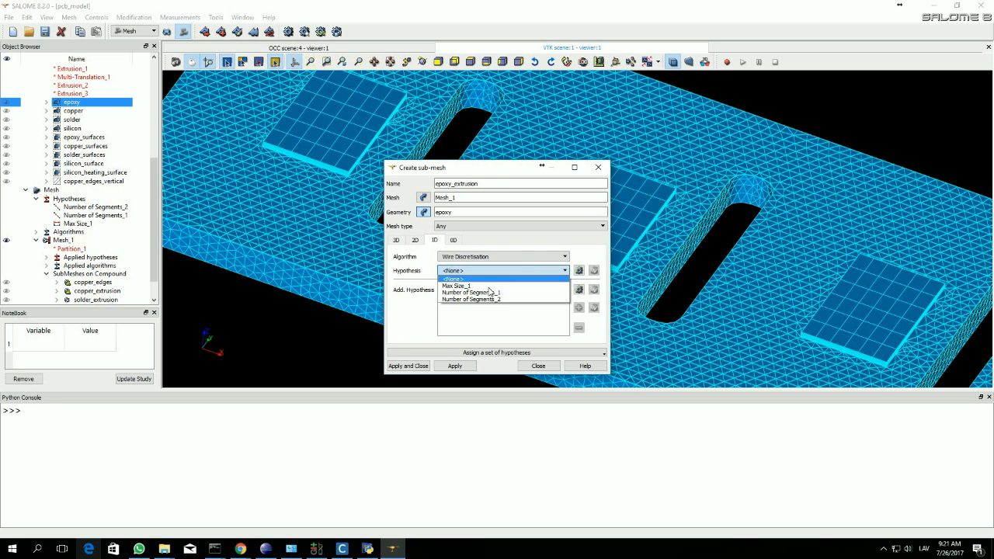
left_click(456, 286)
left_click(408, 366)
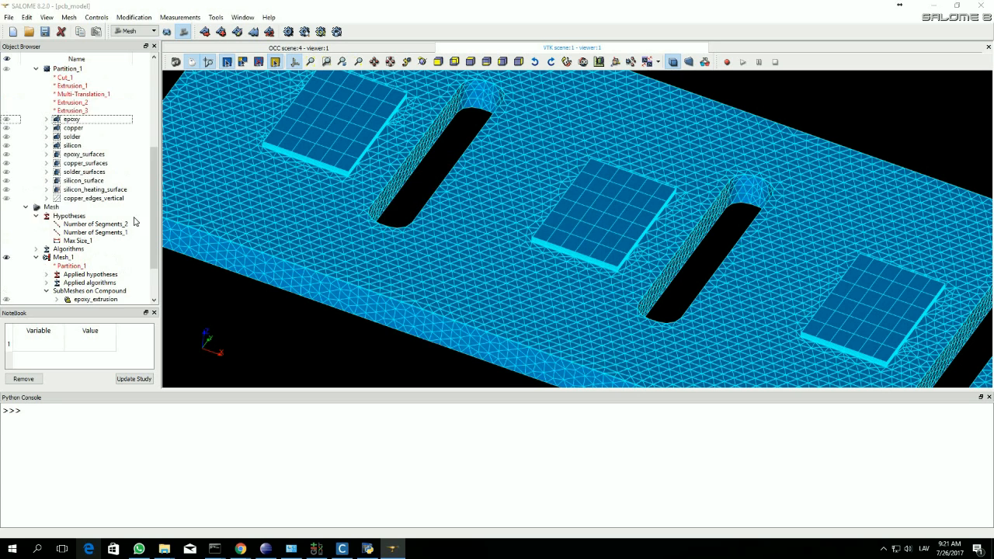
Recompute Mesh_1, dismiss the computation report and inspect the extruded epoxy mesh across the board
right_click(65, 261)
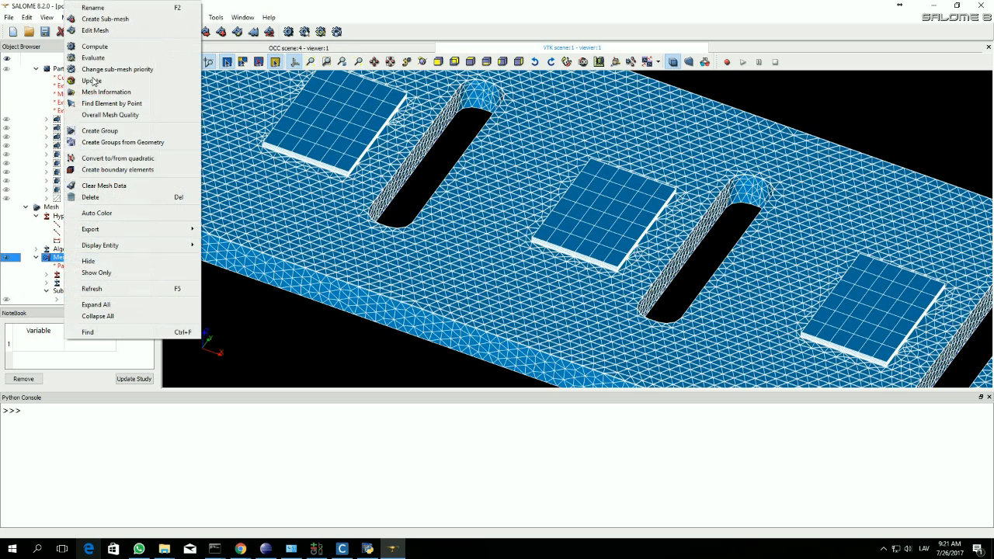
left_click(93, 45)
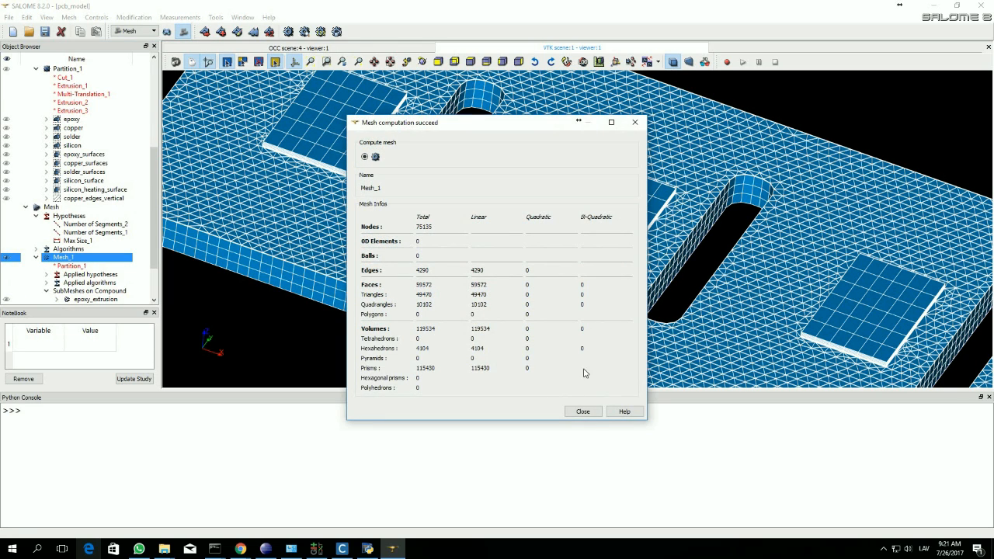
left_click(587, 413)
scroll(311, 283, "down", 1)
scroll(311, 286, "down", 6)
scroll(265, 285, "up", 5)
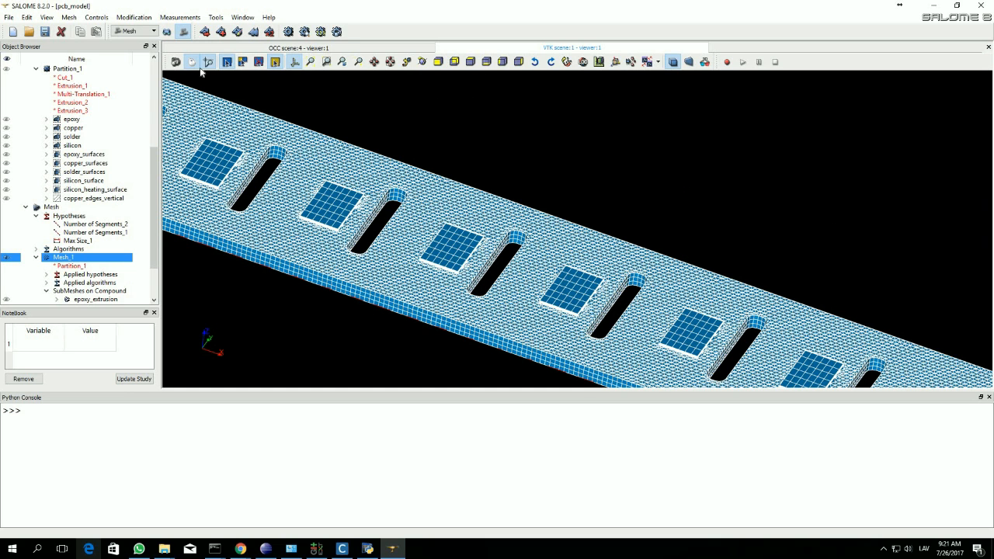
In the Geometry module, start a new edge group with Partition_1 as its main shape
left_click(167, 34)
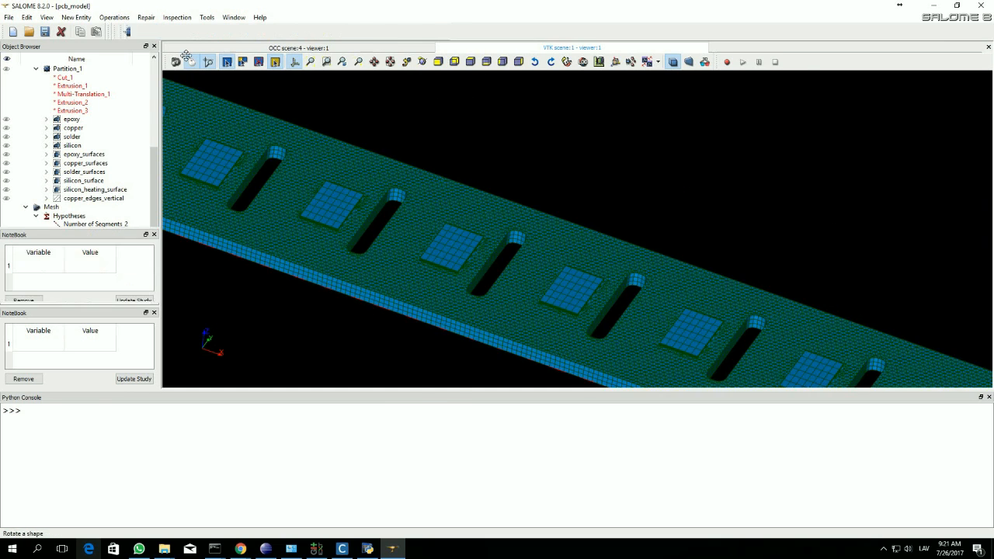
left_click(76, 17)
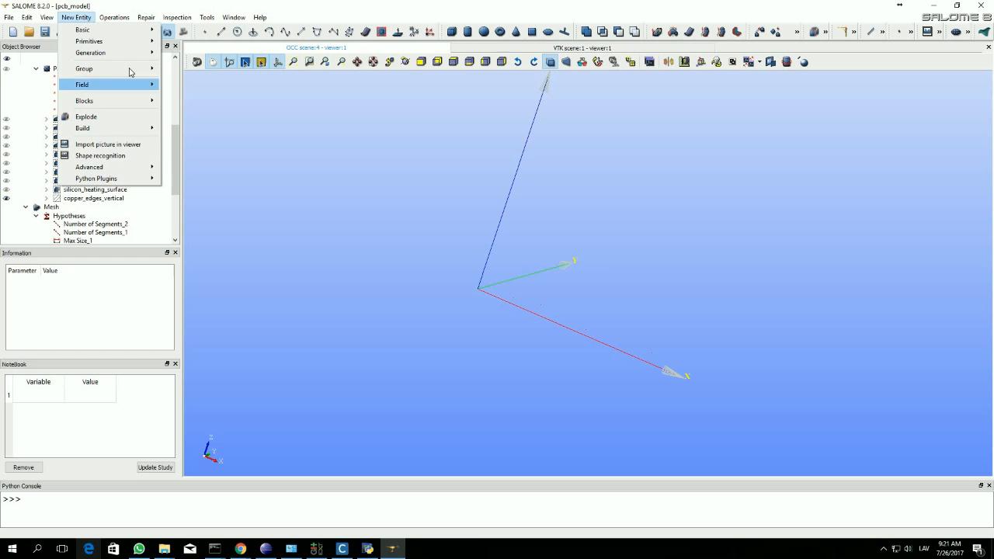
left_click(437, 214)
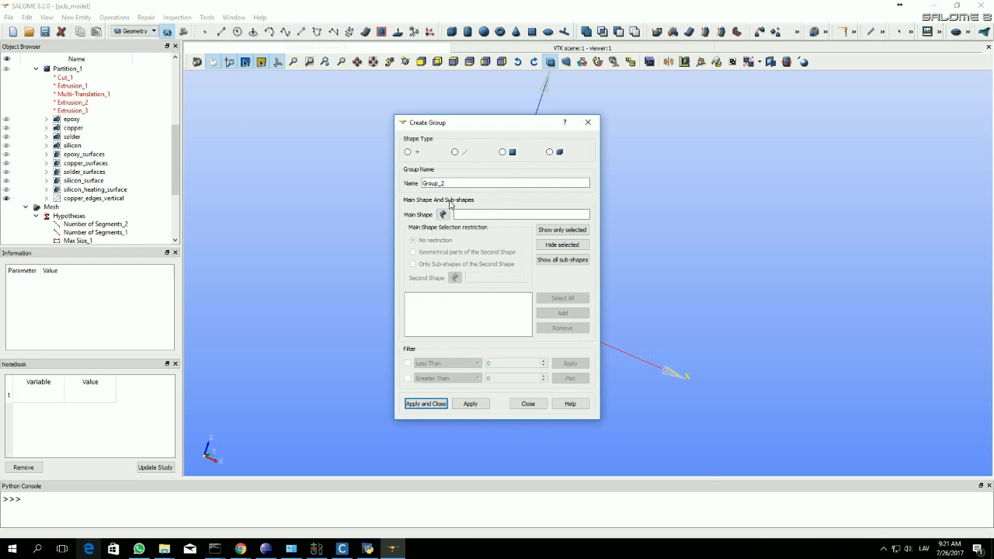
left_click(70, 69)
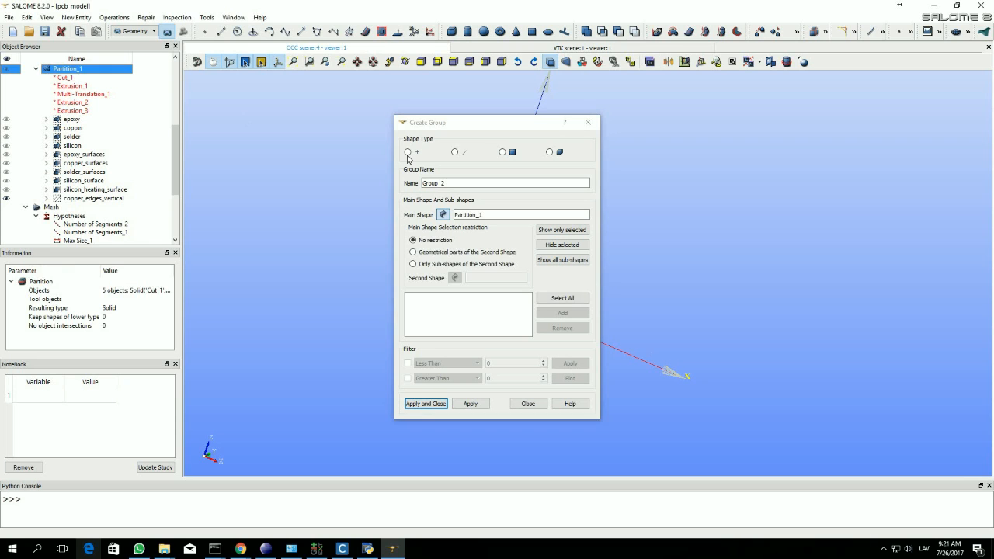
left_click(455, 153)
left_click(455, 152)
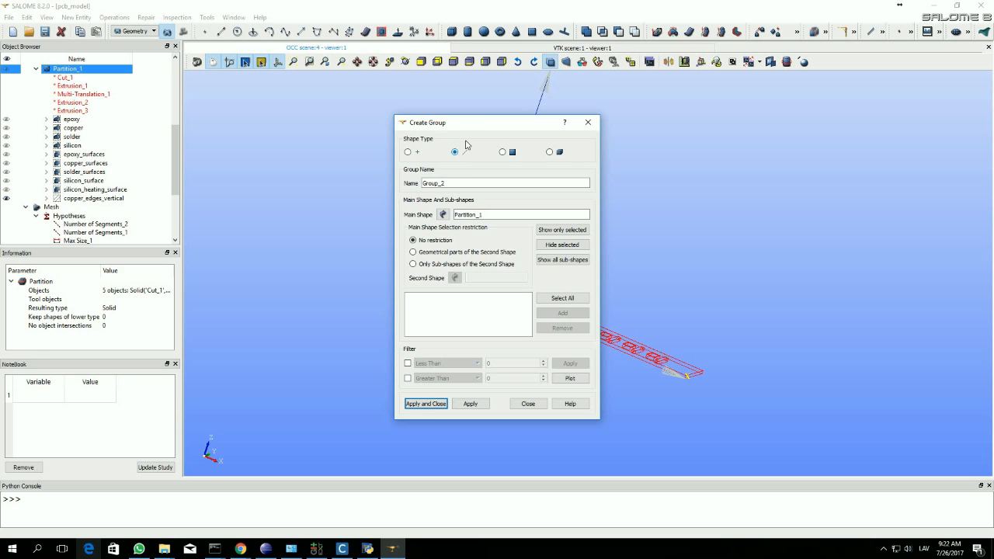
left_click_drag(479, 127, 348, 92)
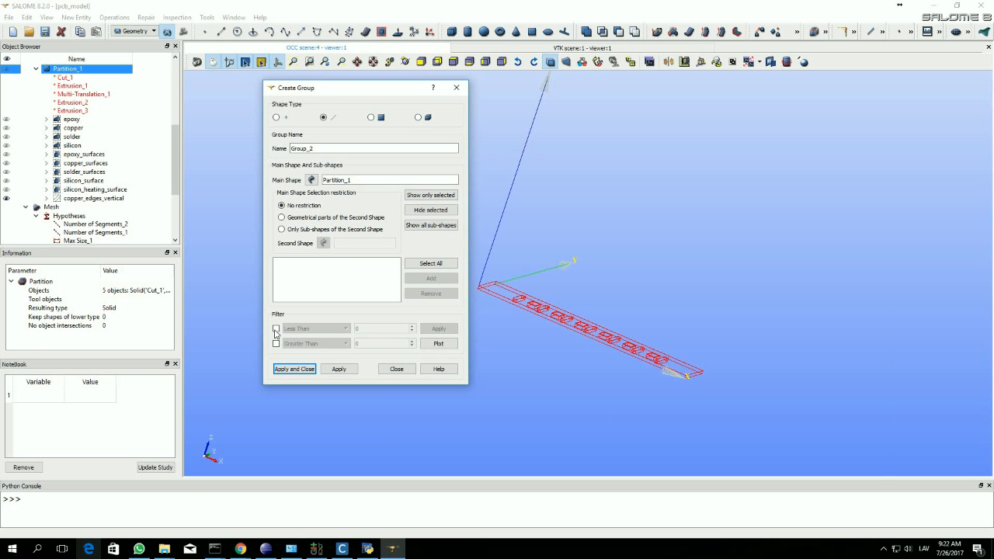
Filter the edges to lengths less than 1.51 and greater than 1.49, add the matches and create the group
left_click(275, 328)
left_click(276, 343)
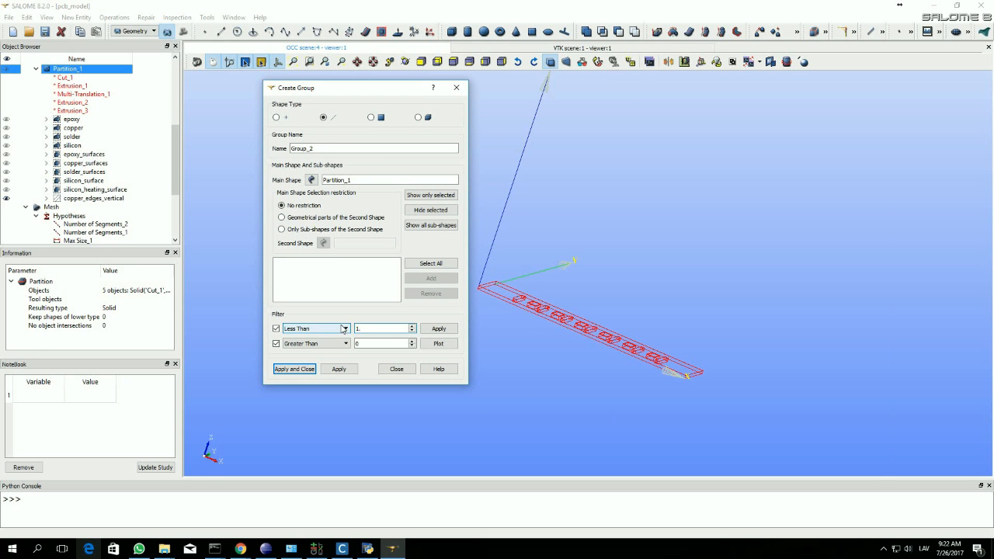
type("1.51")
left_click_drag(370, 344, 350, 343)
type("1")
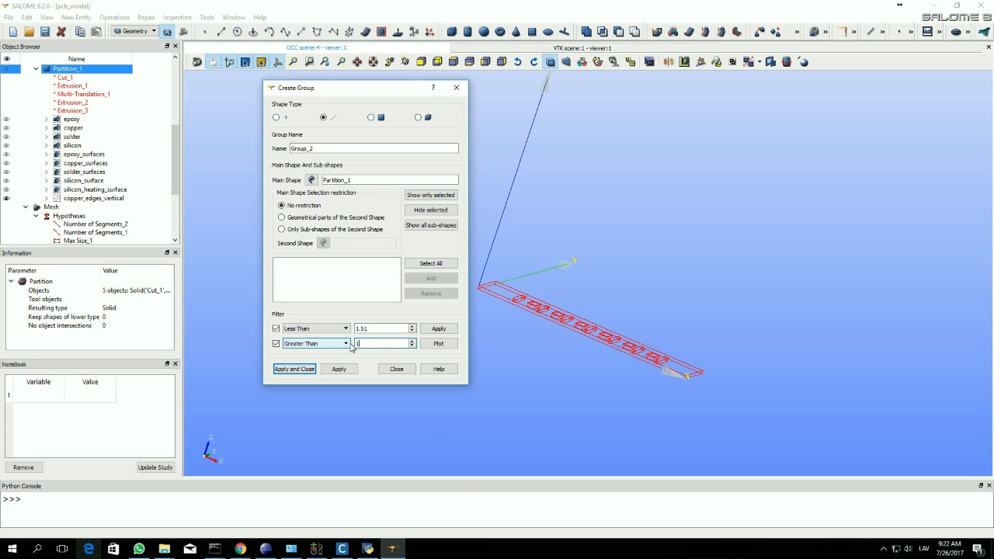
type(".49")
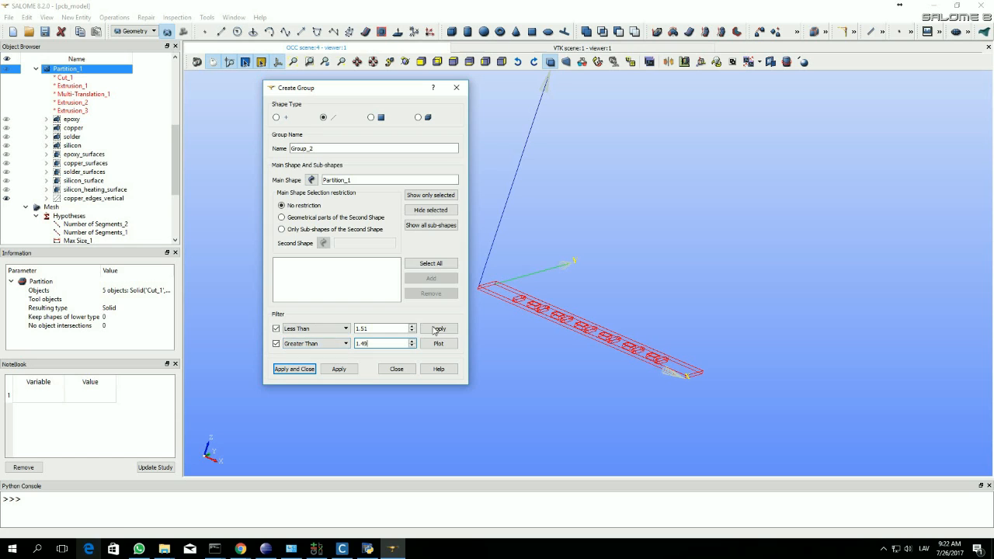
left_click(439, 328)
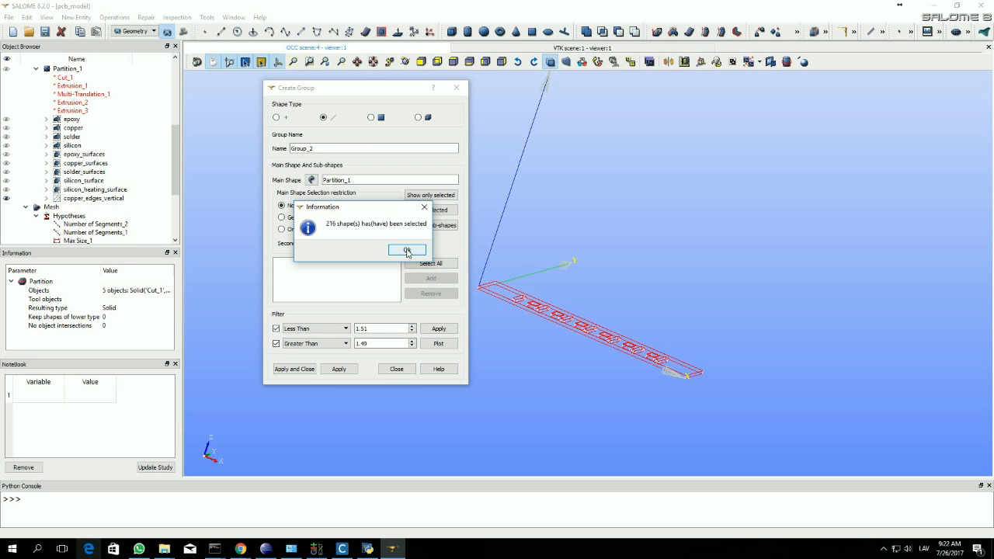
left_click(406, 251)
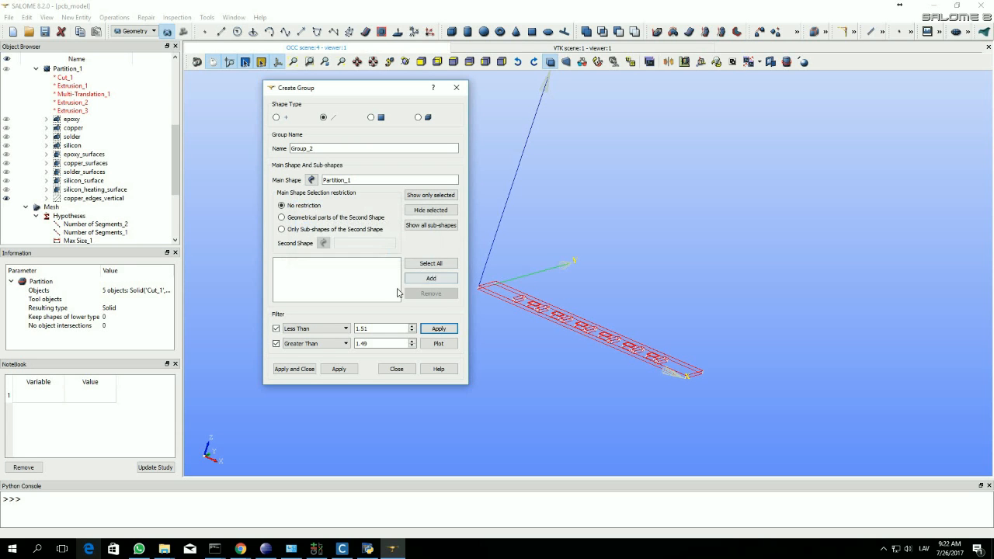
left_click(297, 369)
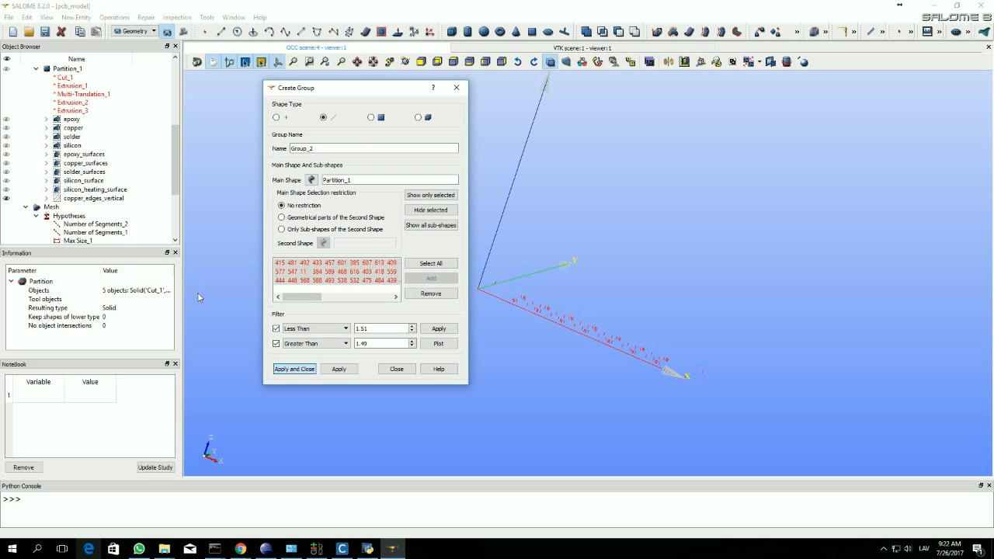
Rename the new edge group as epoxy_edges_vertical
right_click(69, 207)
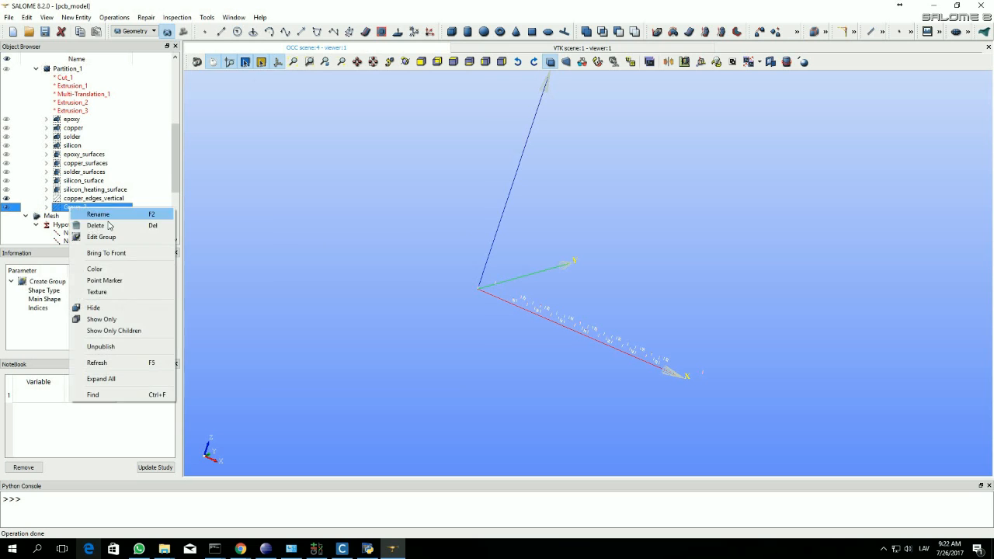
left_click(108, 214)
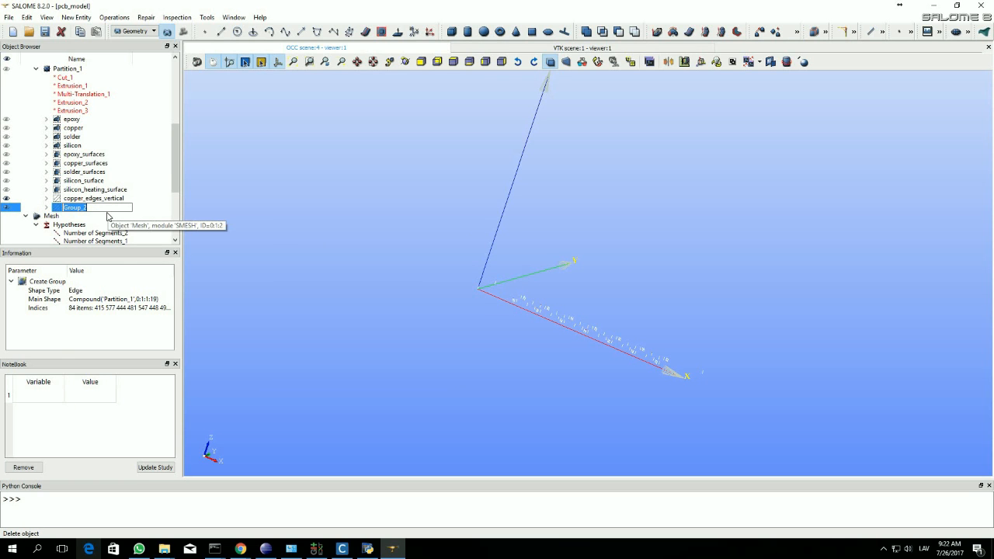
type("epoxy_edges_vertical")
key("Return")
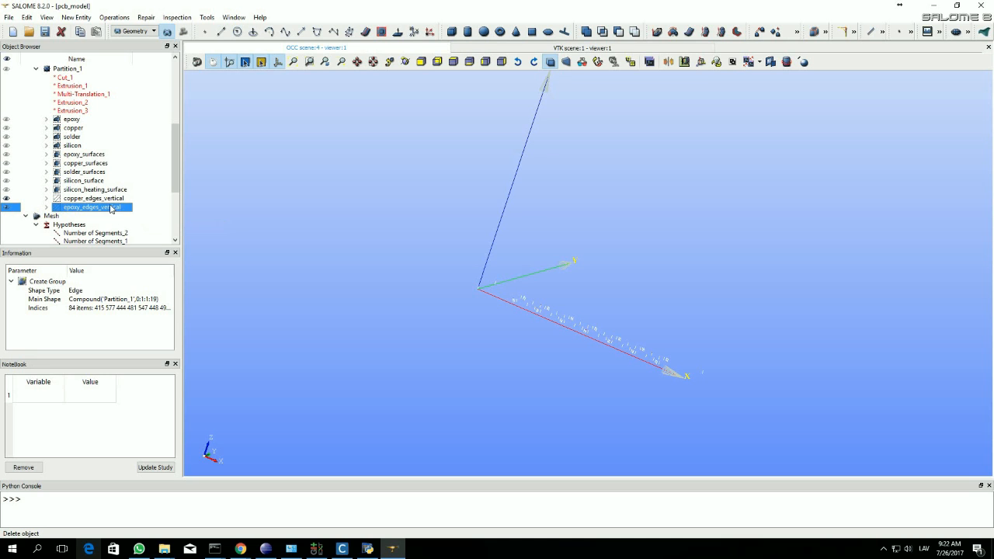
In the Mesh module, start a new sub-mesh on Mesh_1 with epoxy_edges_vertical as its geometry
left_click(183, 32)
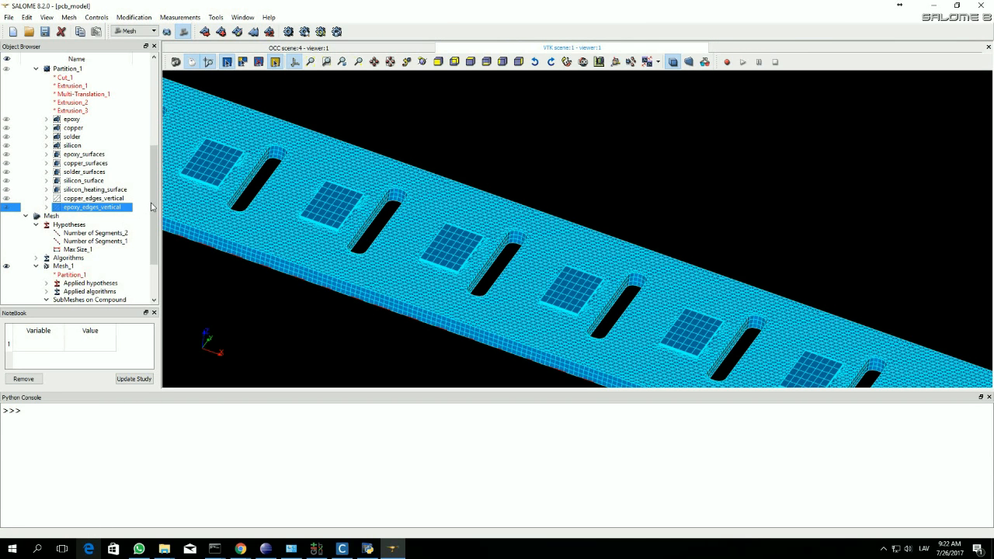
left_click_drag(154, 210, 157, 241)
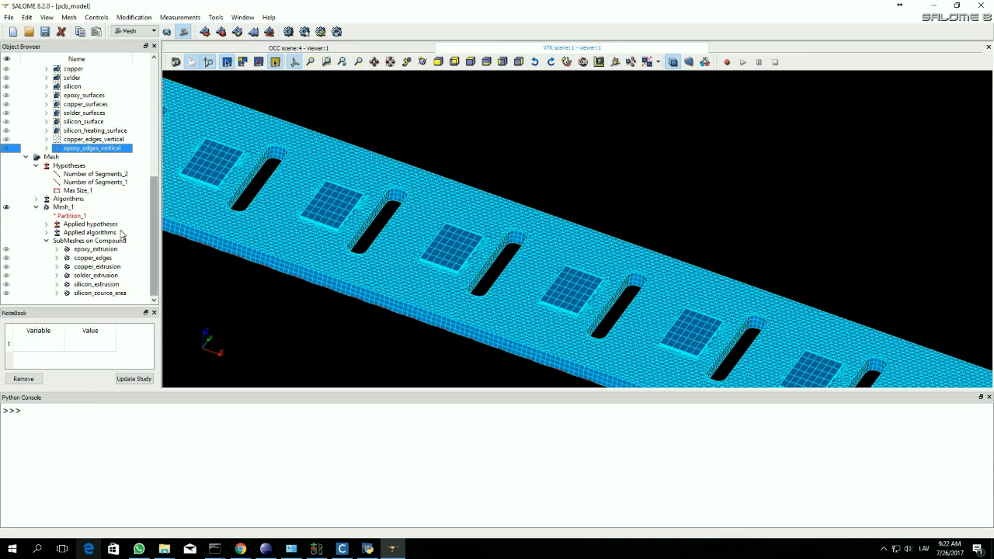
left_click(68, 207)
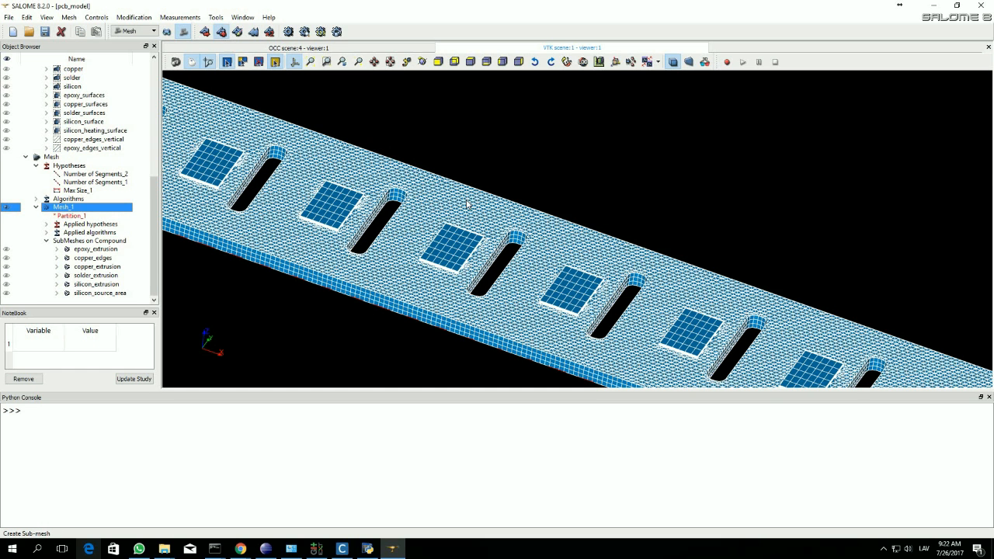
left_click(85, 152)
left_click(85, 148)
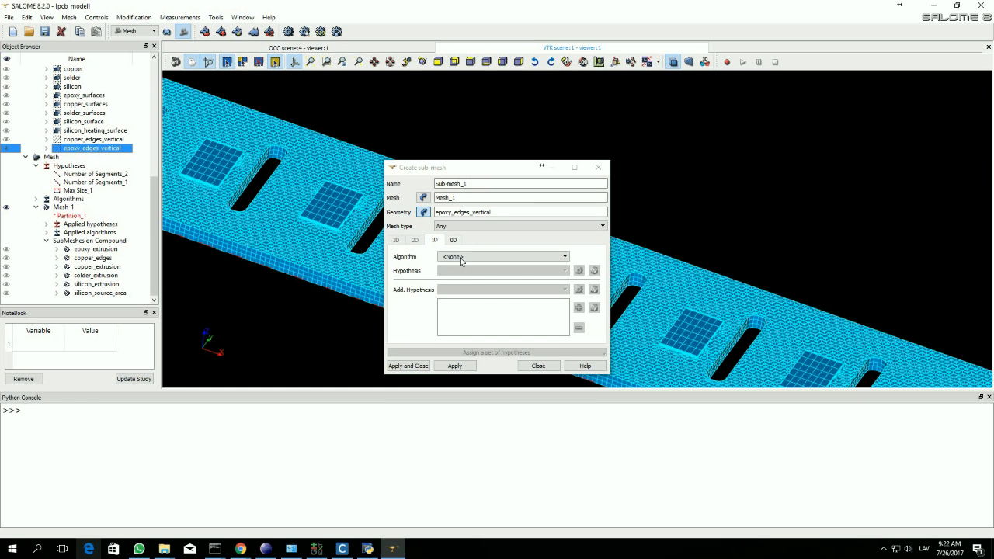
Assign 1D Wire Discretisation with a new Number of Segments hypothesis using equidistant distribution, and create the sub-mesh
left_click(461, 259)
left_click(464, 266)
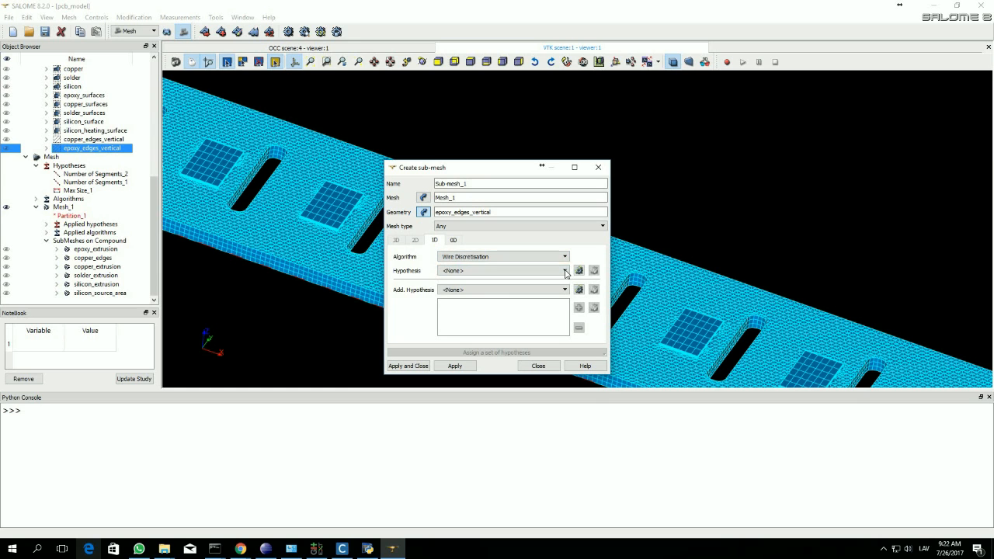
left_click(564, 271)
left_click(578, 270)
left_click(612, 293)
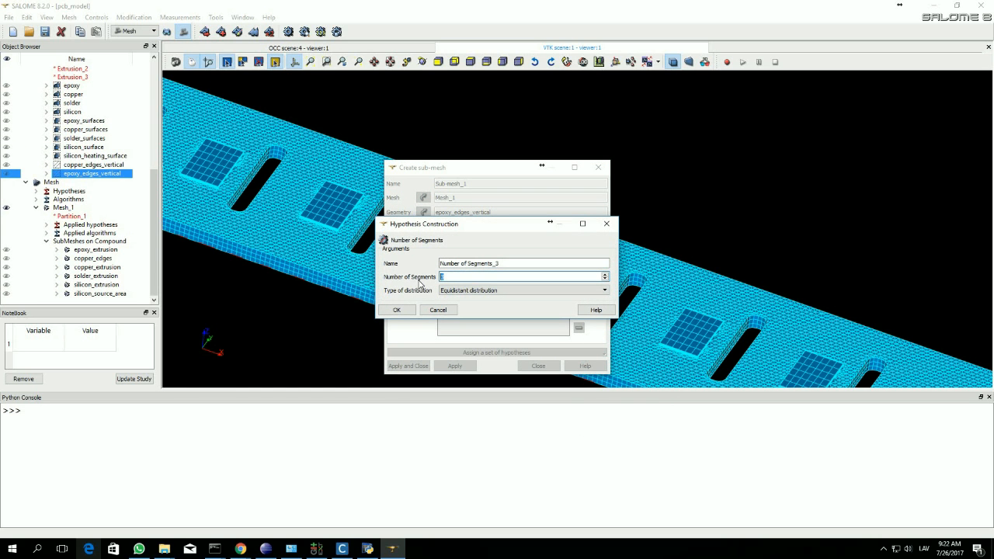
left_click(398, 310)
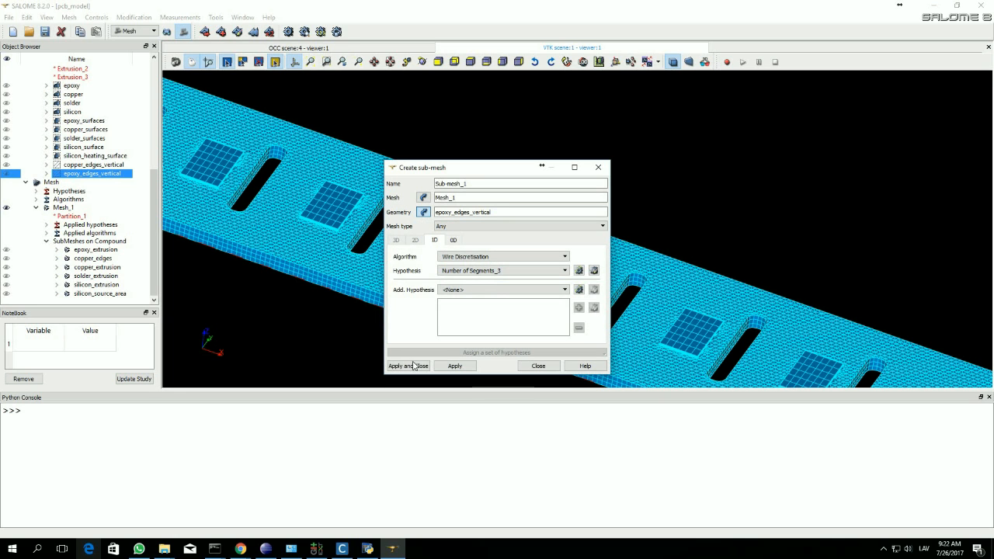
left_click(413, 364)
Set the sub-mesh order so that Sub-mesh_1 comes before epoxy_extrusion, and apply it
left_click(535, 297)
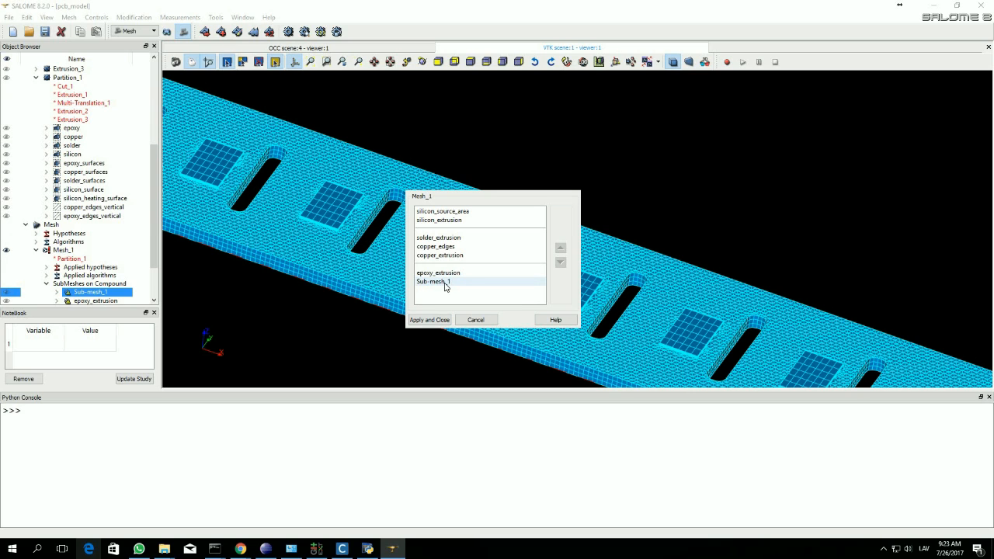
left_click(444, 282)
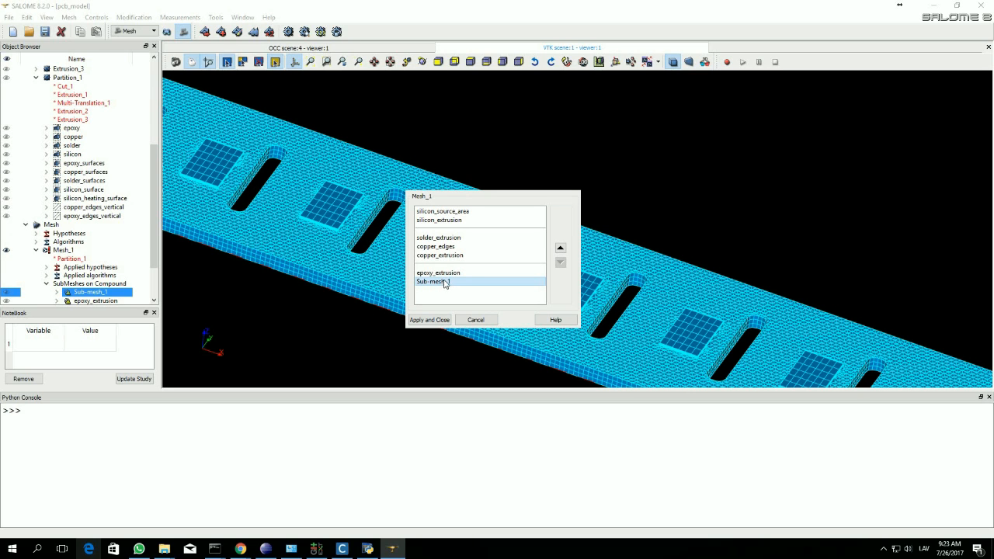
left_click(560, 249)
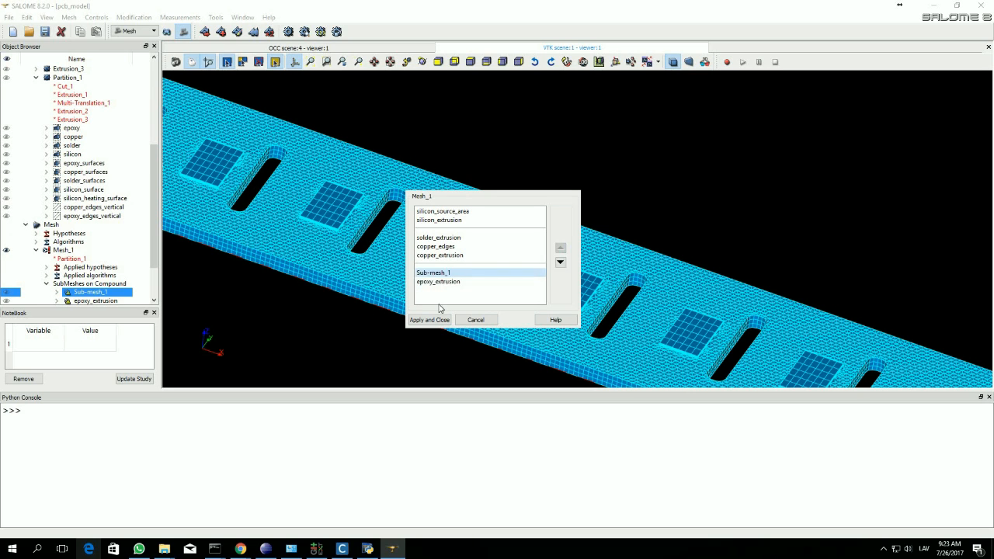
left_click(439, 319)
Rename Sub-mesh_1 as epoxy_edges
right_click(95, 293)
left_click(153, 247)
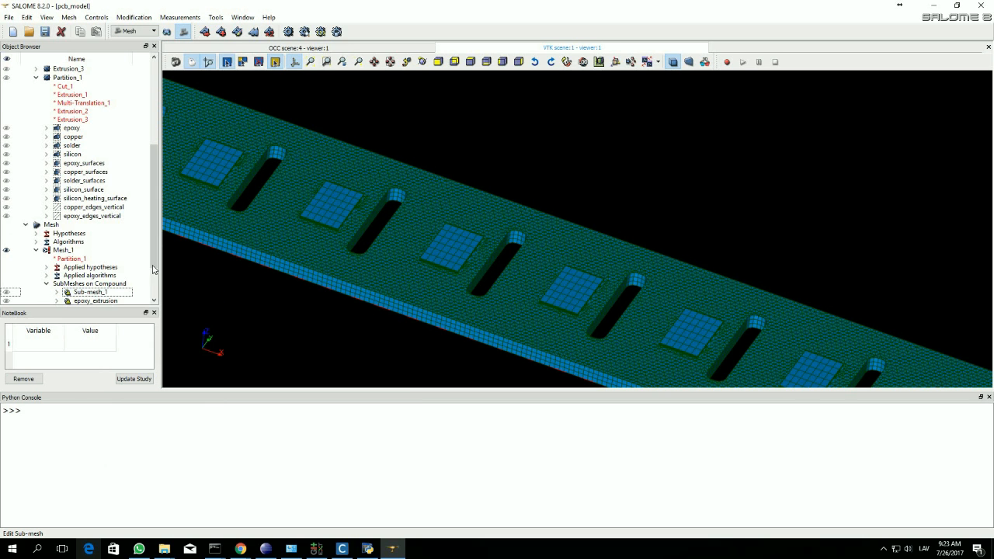
left_click_drag(154, 262, 154, 291)
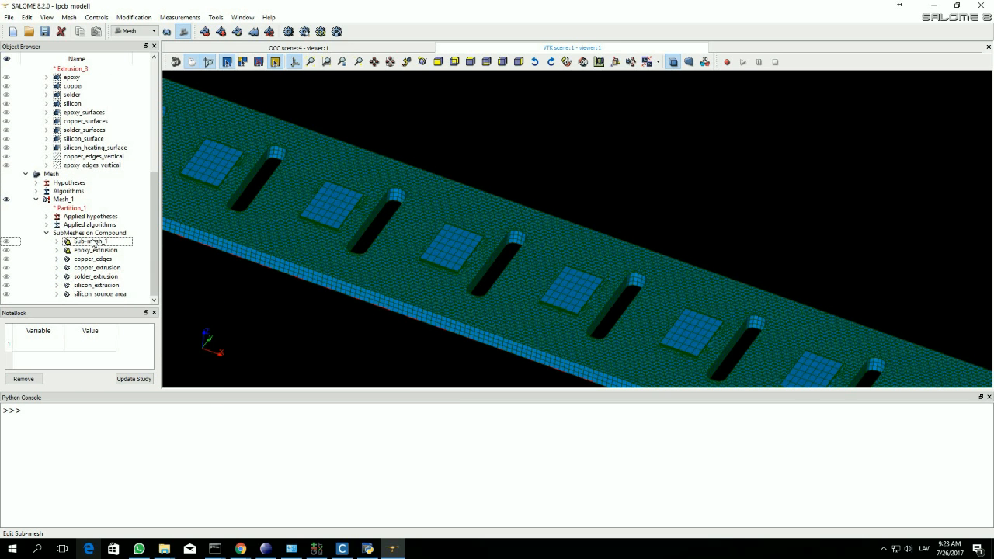
right_click(93, 245)
left_click(132, 254)
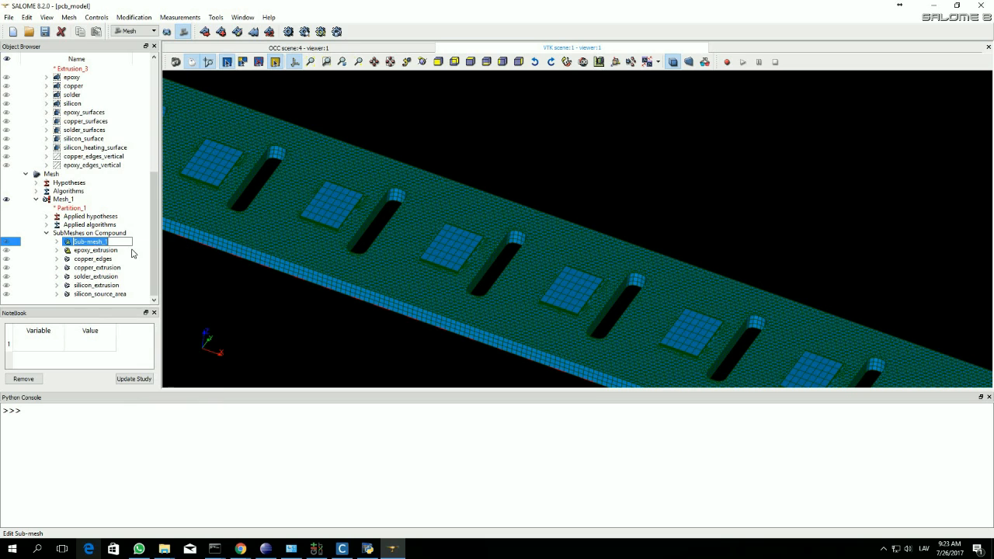
type("epoxy")
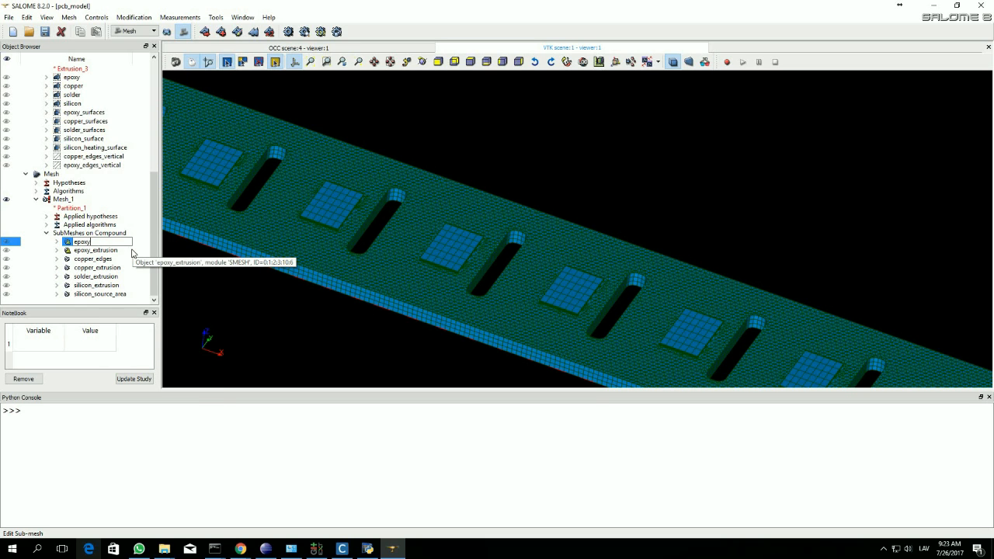
type("_edges")
key("Return")
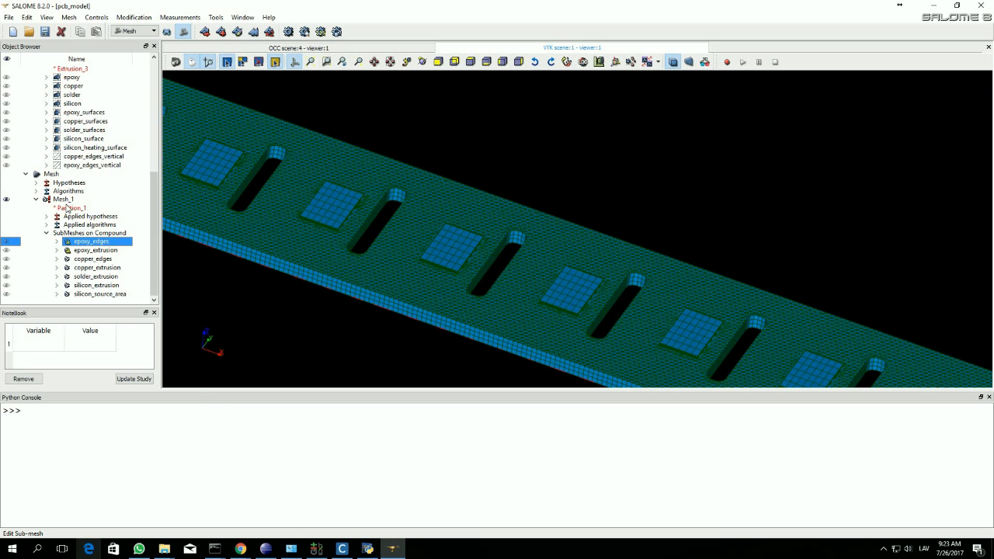
Review the sub-mesh priority of Mesh_1 across the silicon, solder, copper and epoxy sub-meshes, and apply the listed order
right_click(64, 199)
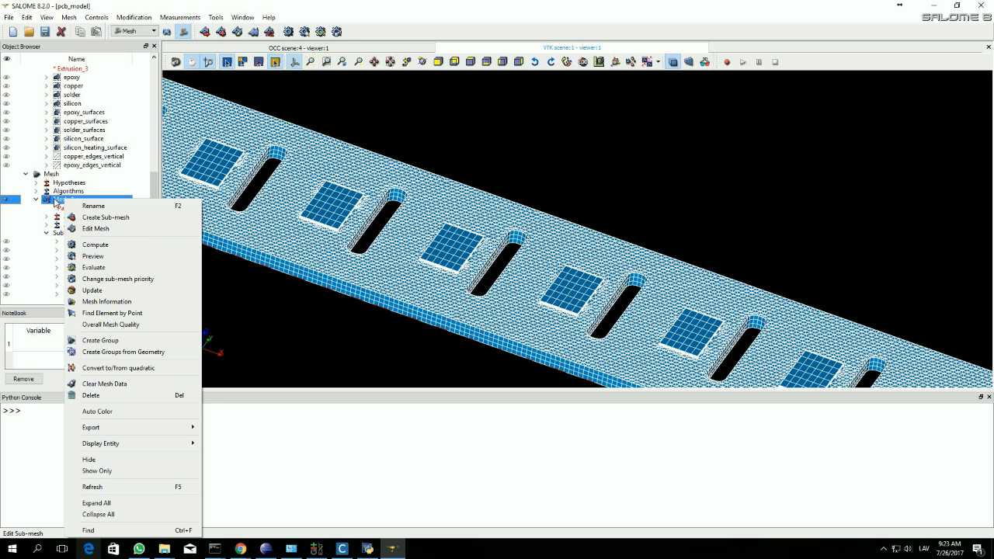
left_click(129, 279)
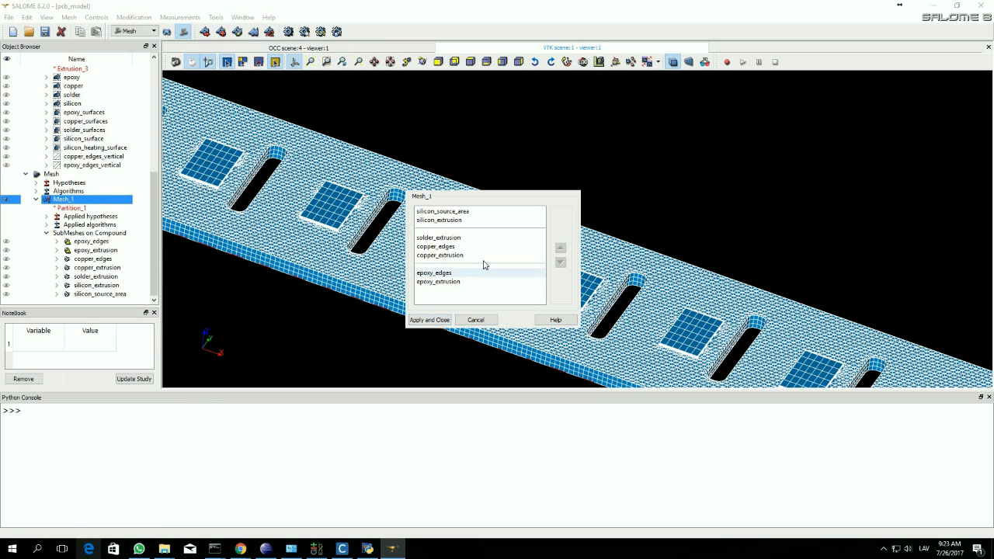
left_click(484, 213)
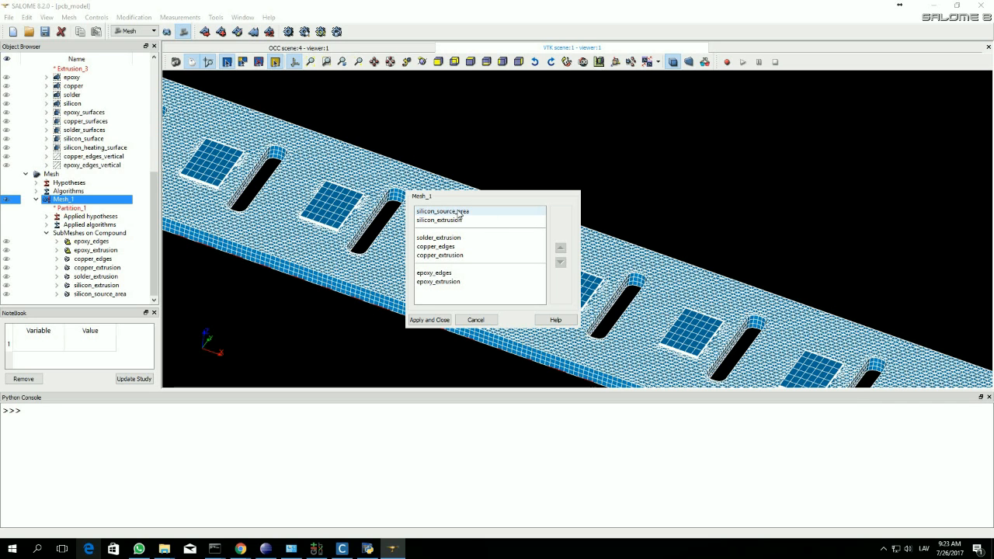
left_click(497, 213)
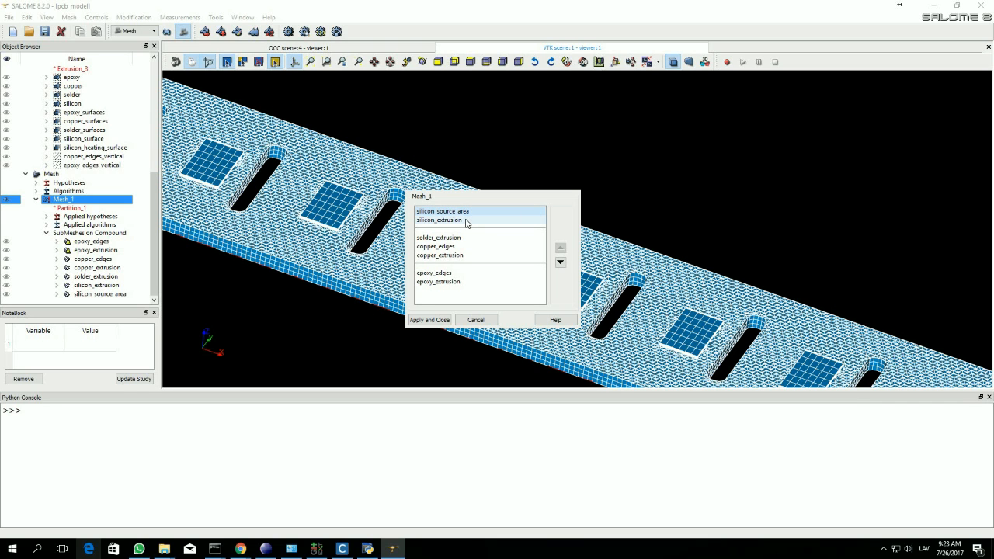
left_click(466, 221)
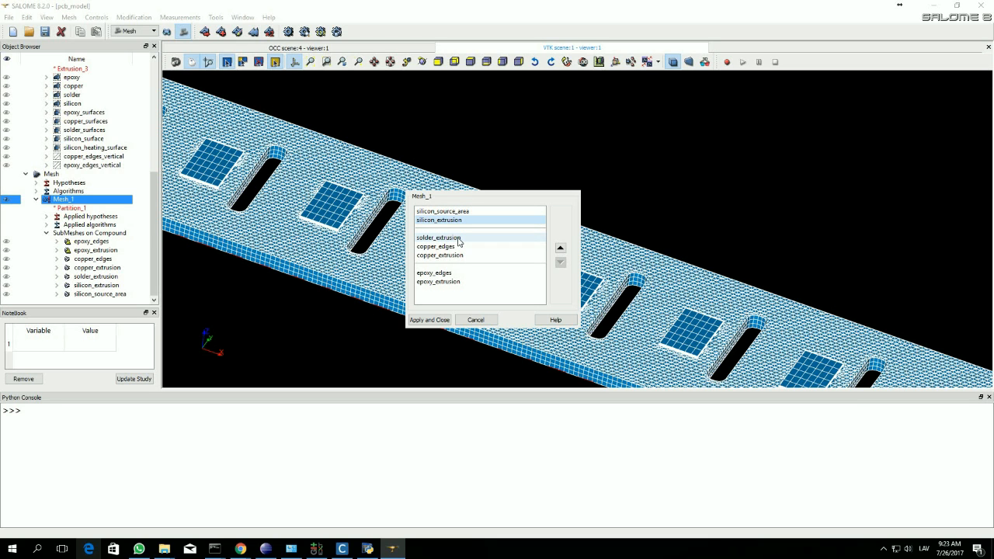
left_click(459, 239)
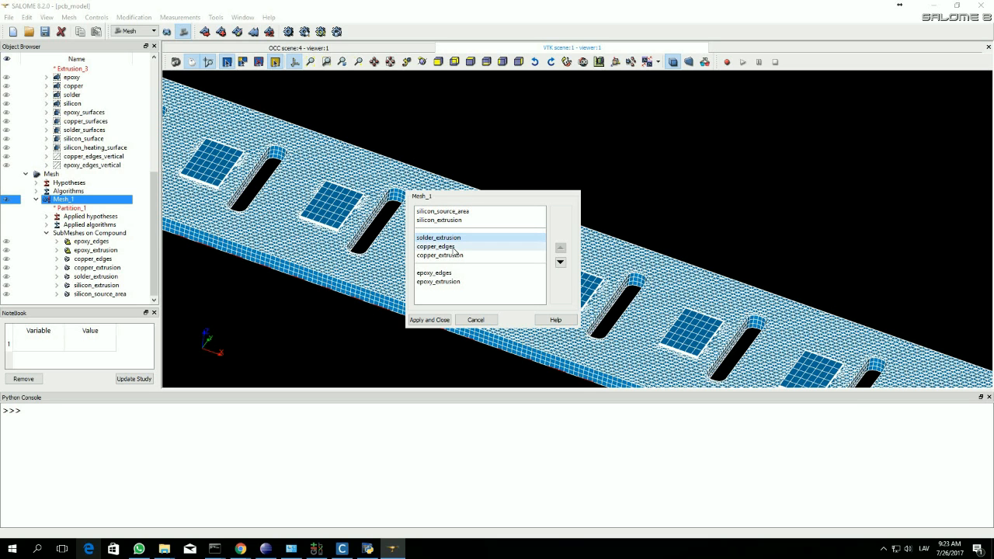
left_click(456, 248)
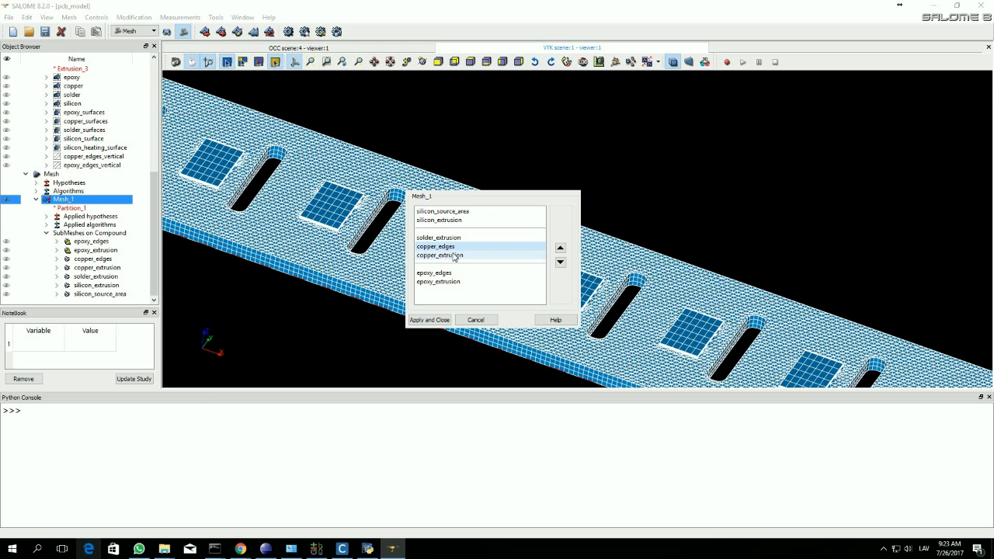
left_click(454, 274)
left_click(455, 283)
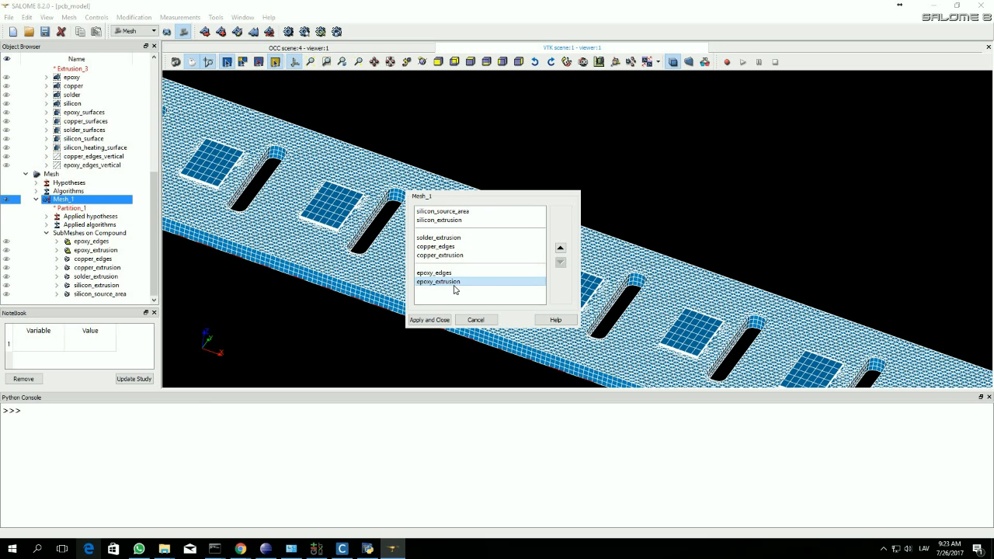
left_click(443, 320)
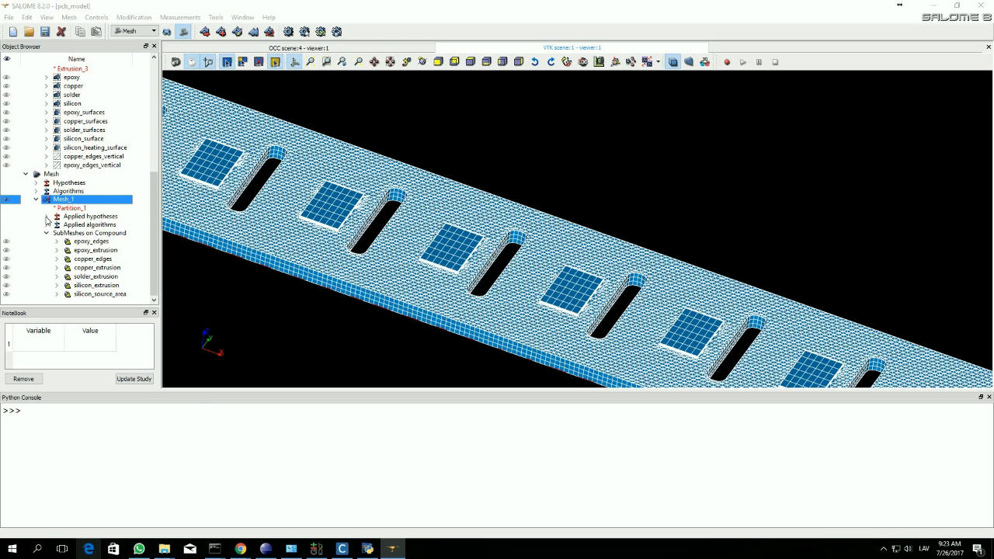
Compute Mesh_1 with all its sub-meshes and dismiss the computation report
right_click(66, 202)
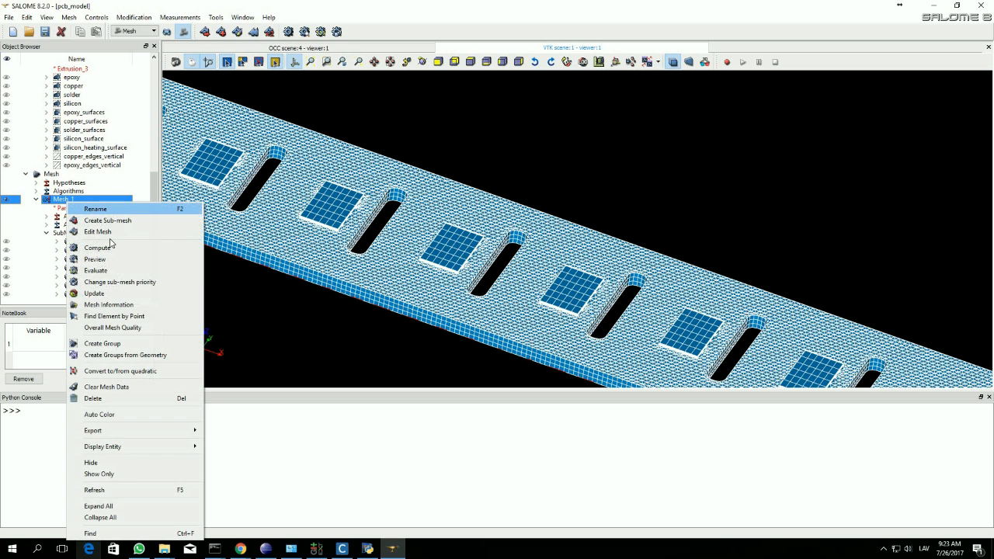
left_click(112, 249)
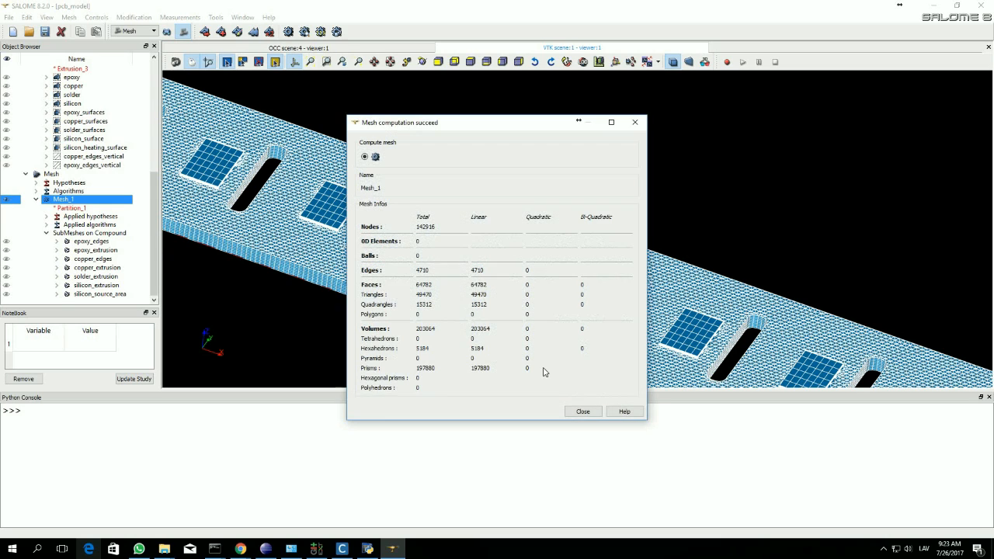
left_click(583, 411)
Examine the computed mesh, checking the layers along the board's side edge, the slots and the chips, and the whole board
scroll(356, 296, "up", 10)
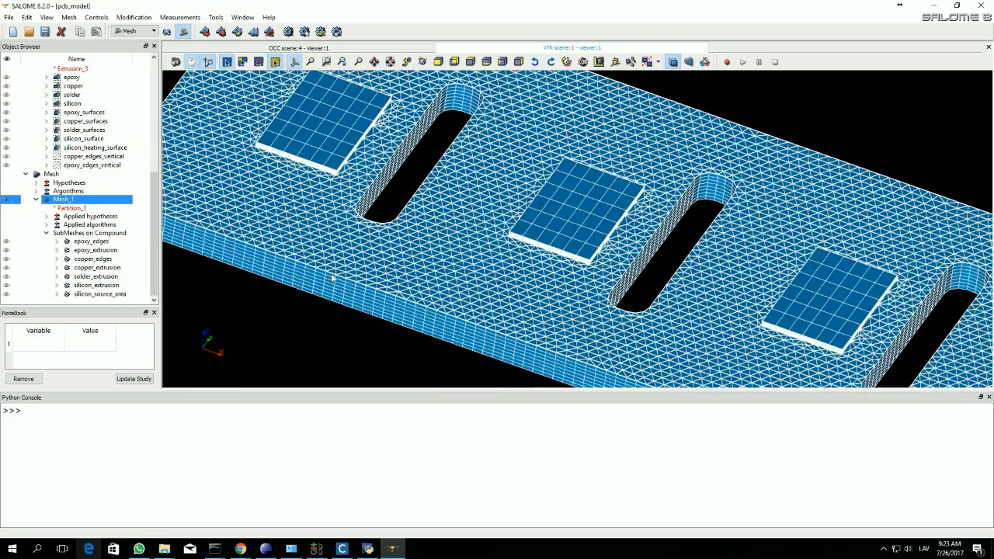
scroll(334, 283, "up", 3)
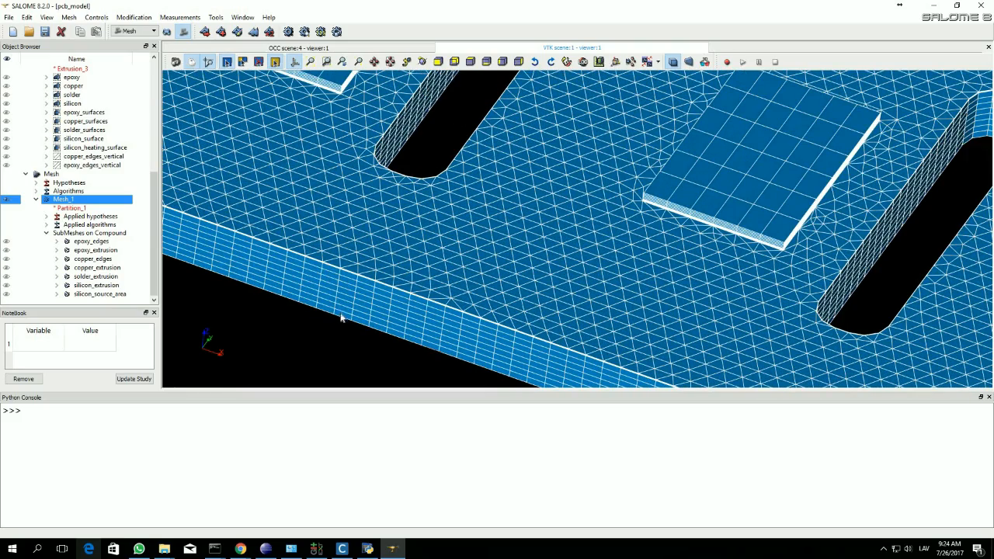
scroll(381, 283, "down", 10)
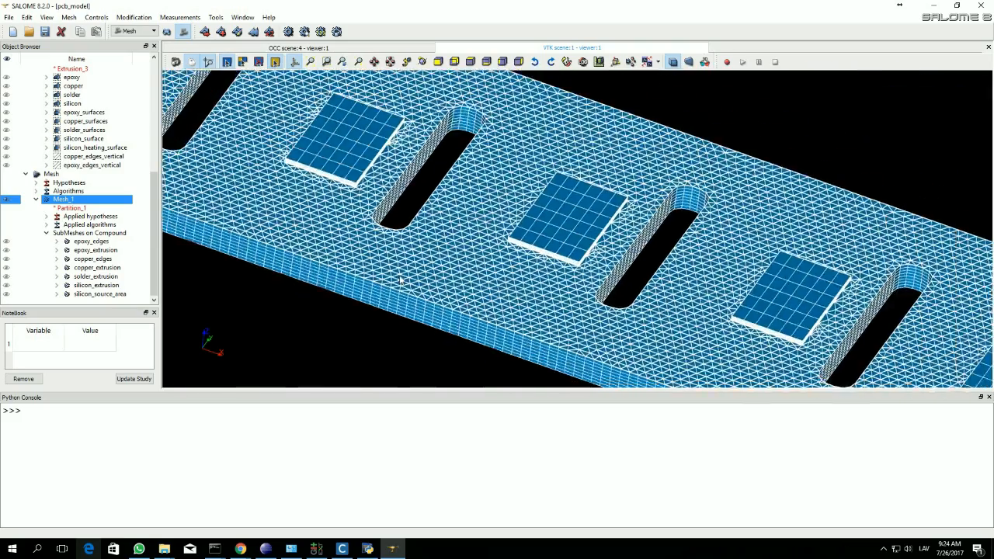
scroll(485, 291, "down", 5)
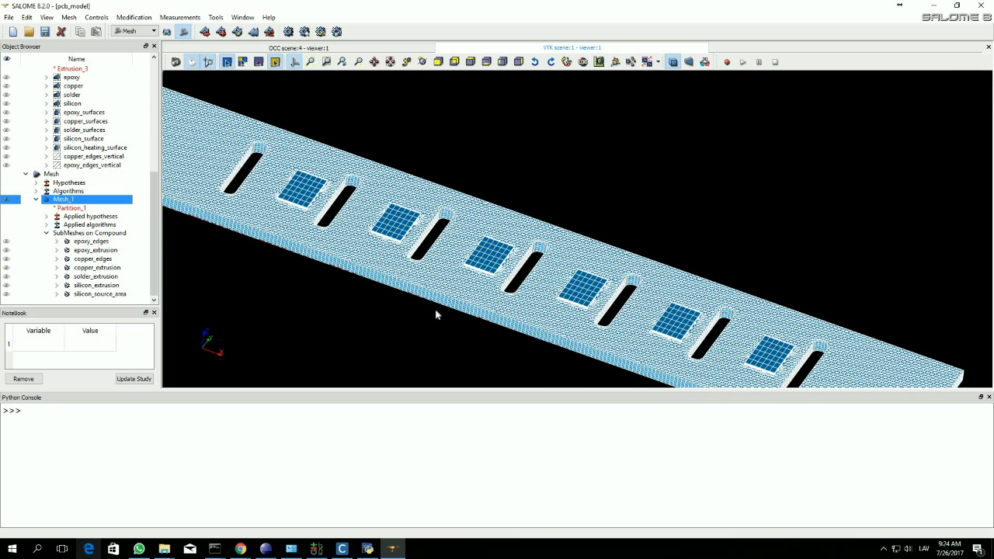
scroll(436, 312, "down", 3)
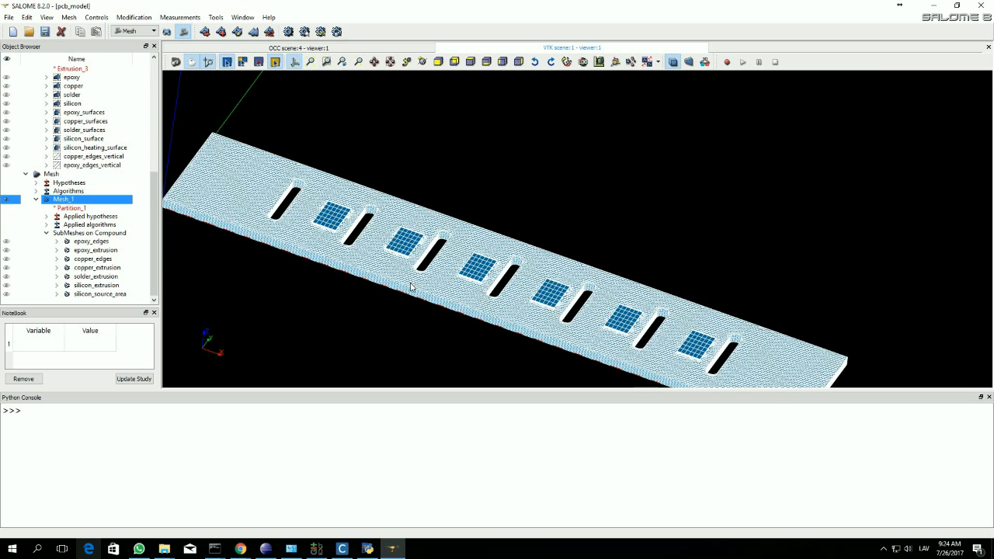
scroll(410, 284, "down", 3)
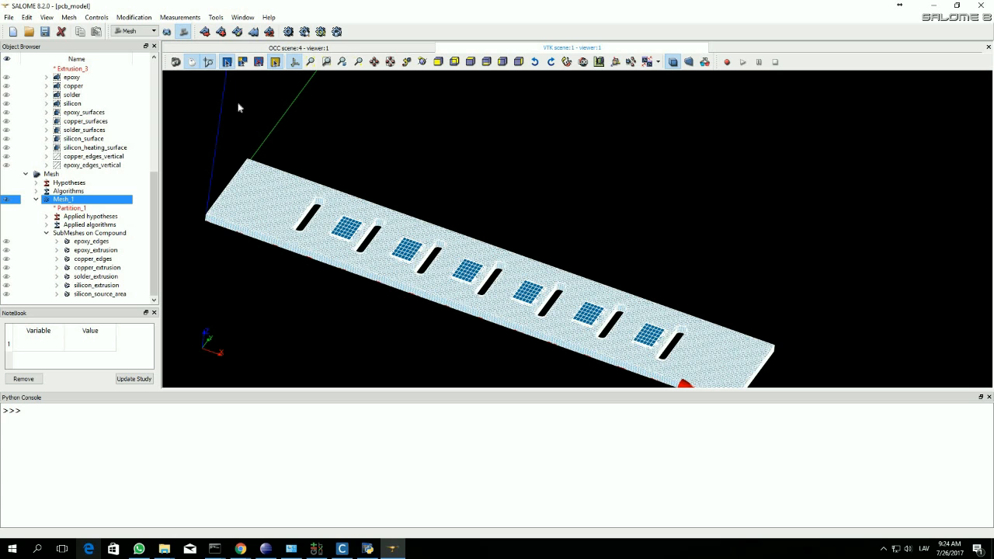
left_click_drag(457, 261, 388, 302, "ctrl")
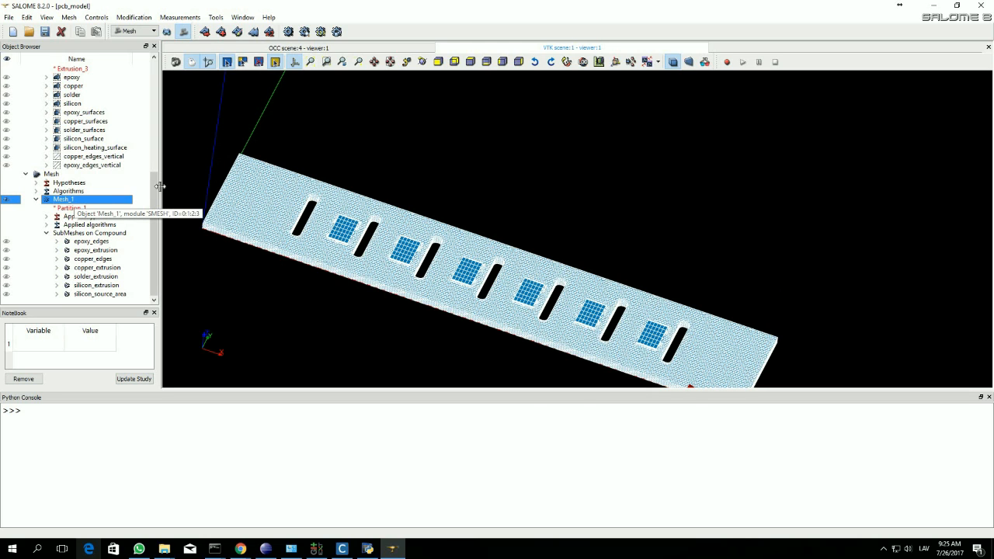
left_click_drag(154, 216, 85, 200)
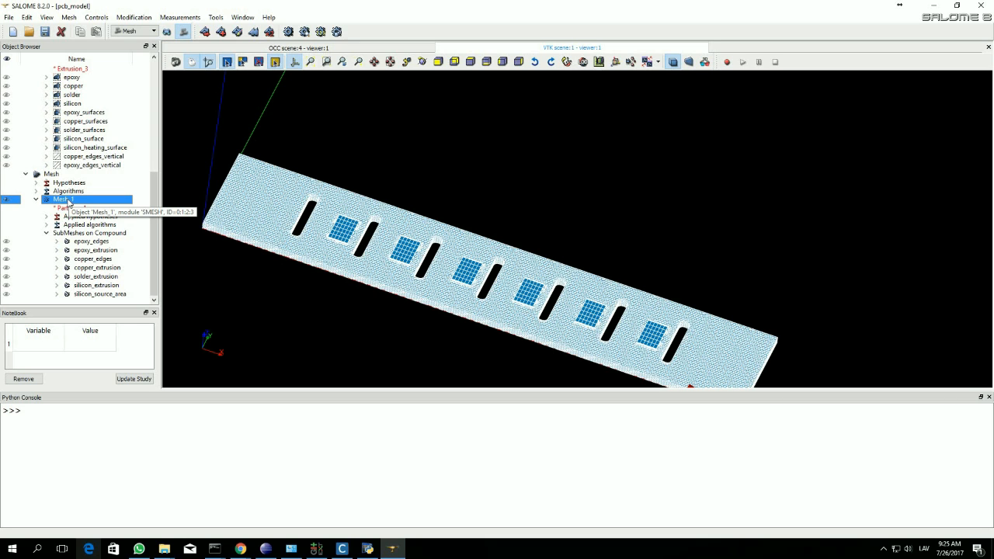
Create groups from geometry on Mesh_1 using epoxy, copper, solder, silicon, their four surface groups and silicon_heating_surface as elements
right_click(68, 202)
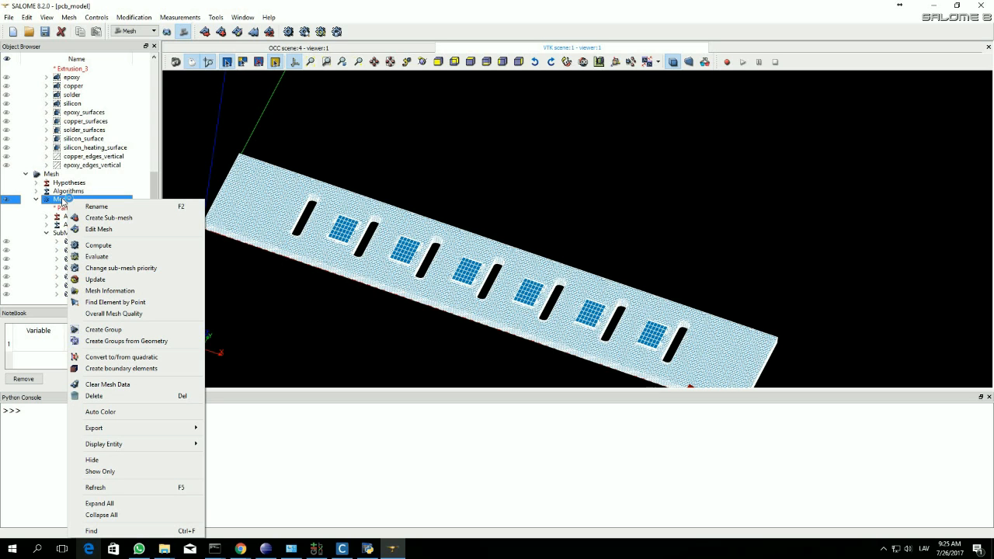
left_click(136, 342)
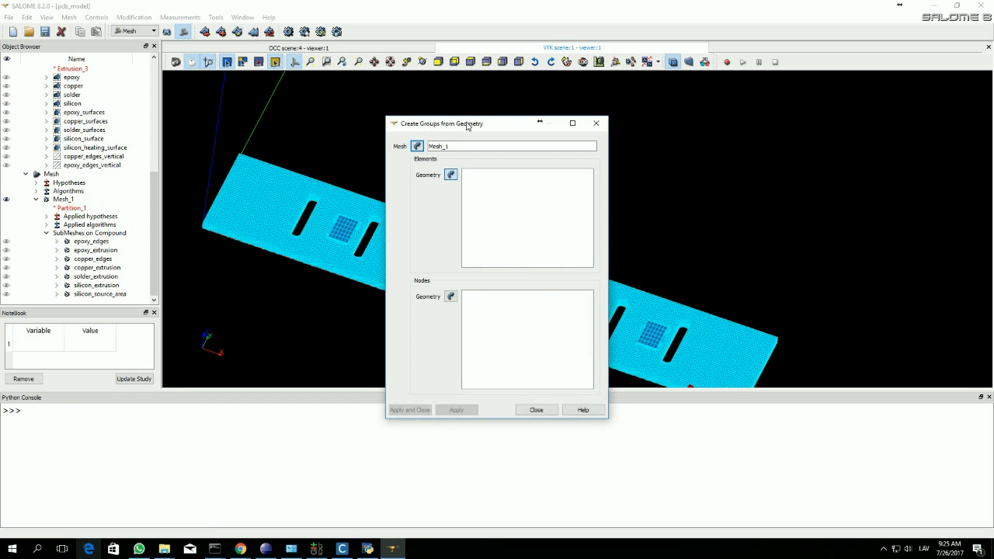
left_click(453, 156)
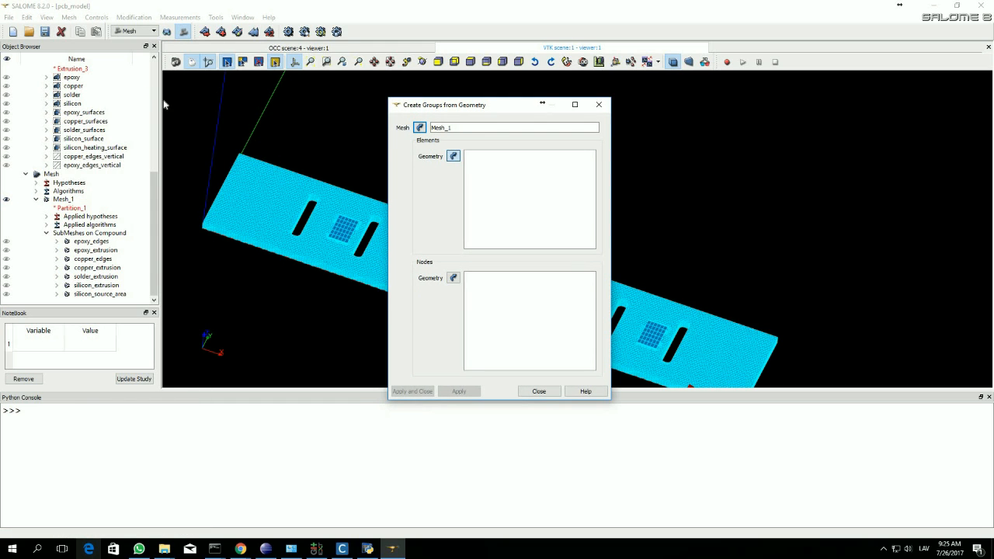
left_click(71, 79)
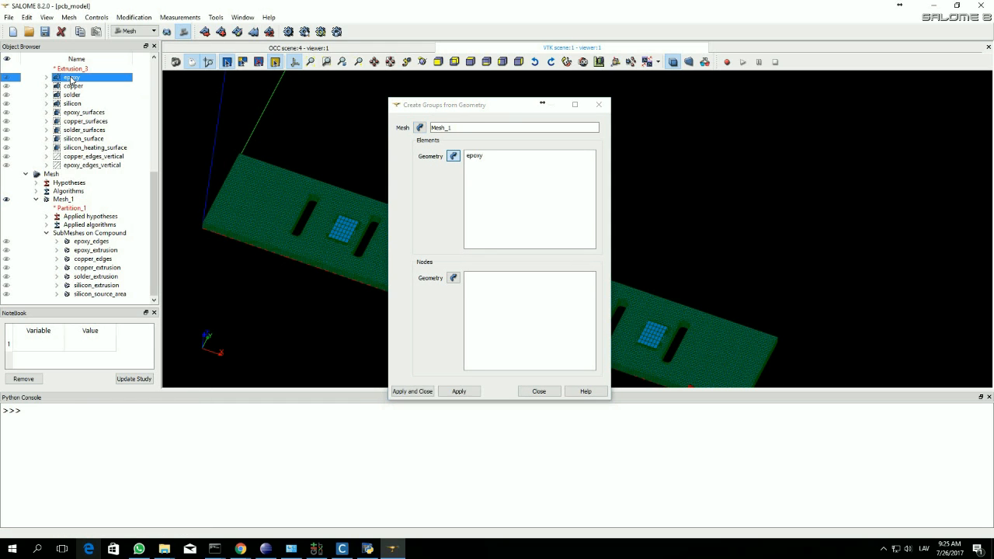
left_click(88, 147, "shift")
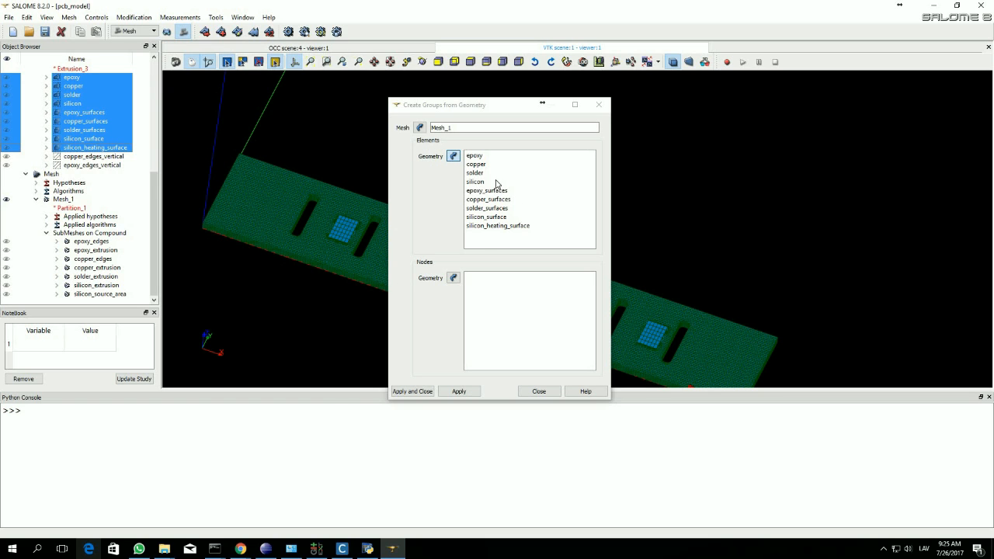
left_click(413, 391)
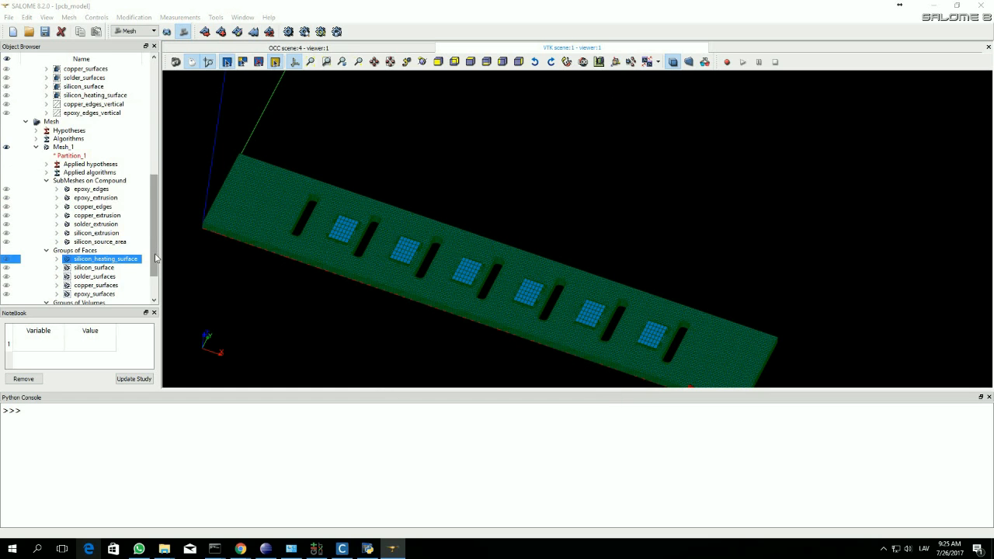
scroll(155, 257, "down", 2)
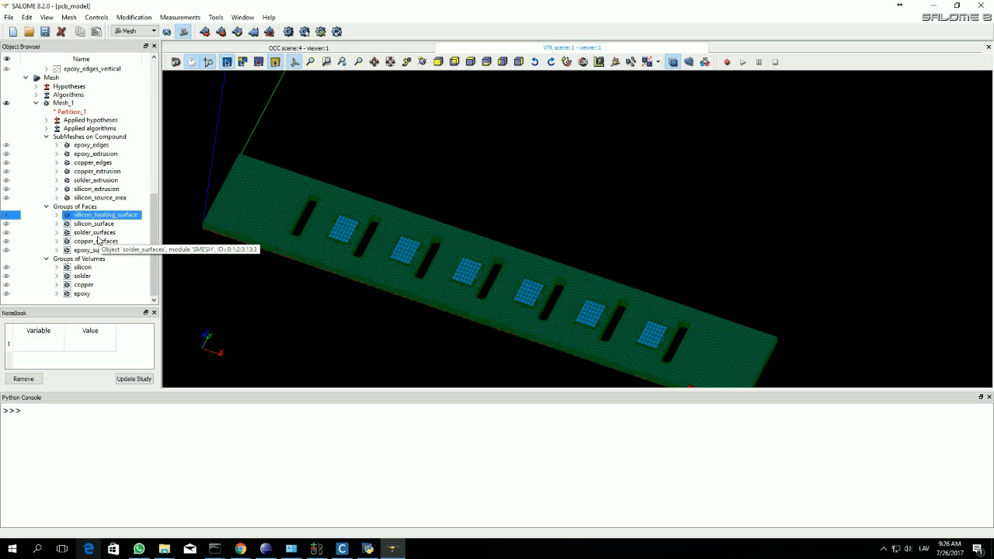
Save the study under the new name pcb_model_mesh in the case-2017-07-25 folder
left_click(9, 17)
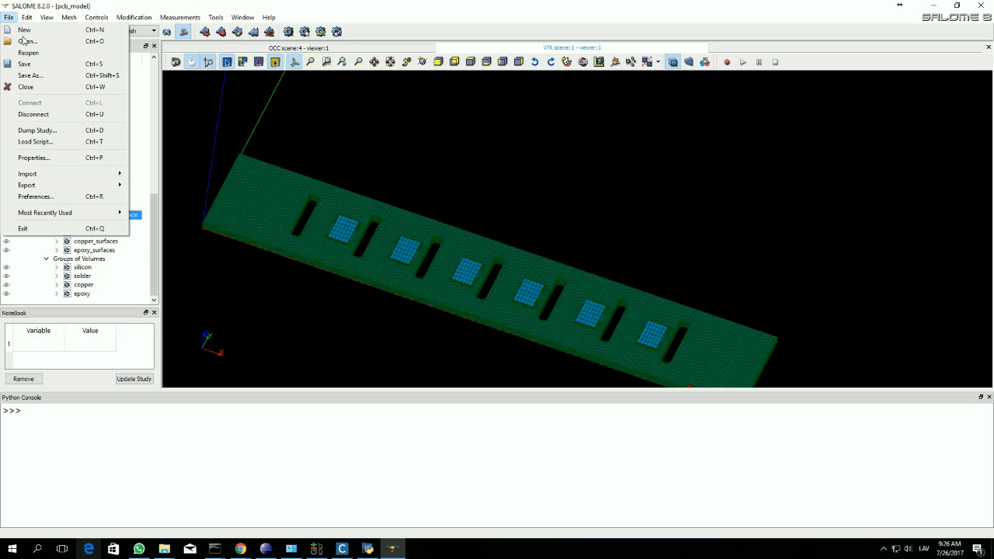
left_click(49, 79)
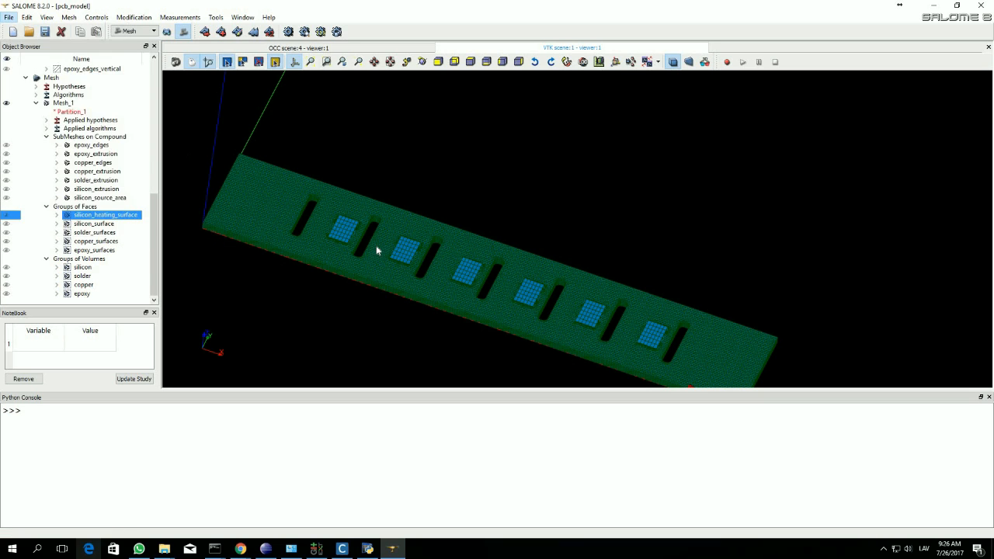
left_click(434, 332)
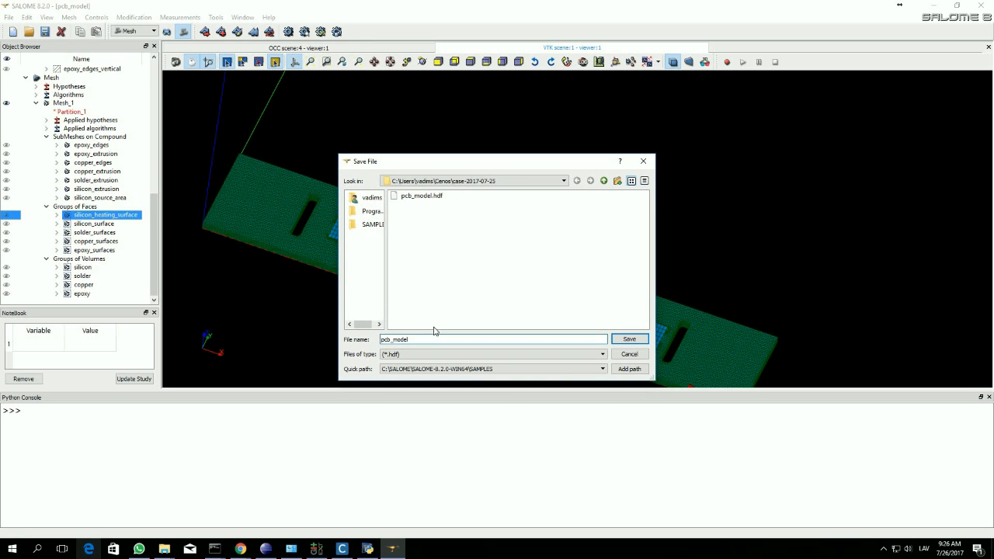
type("_mesh")
left_click(629, 339)
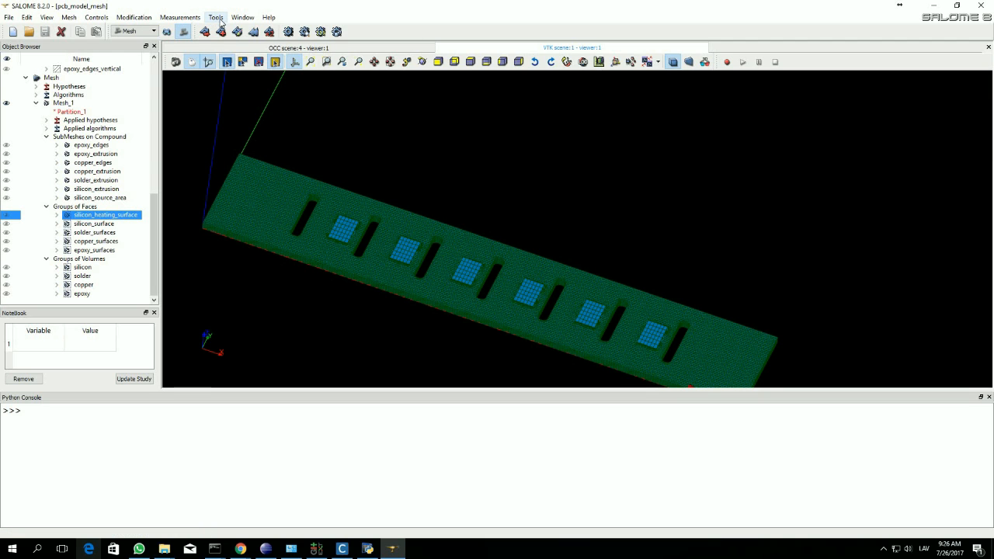
Try to export the mesh to CENOS as pcb_mesh.msh in the case-2017-07-25 folder with silicon_heating_surface selected
left_click(216, 17)
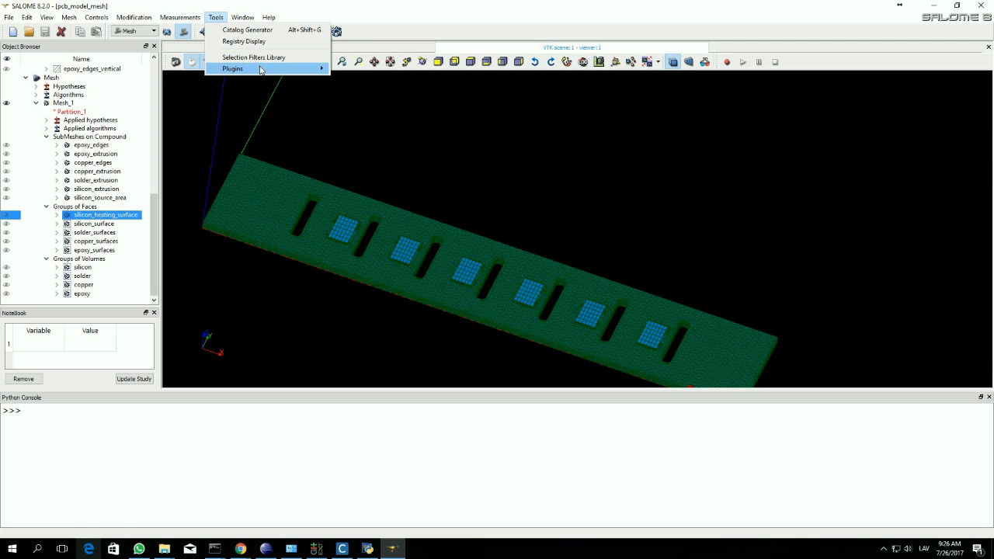
mouse_move(312, 70)
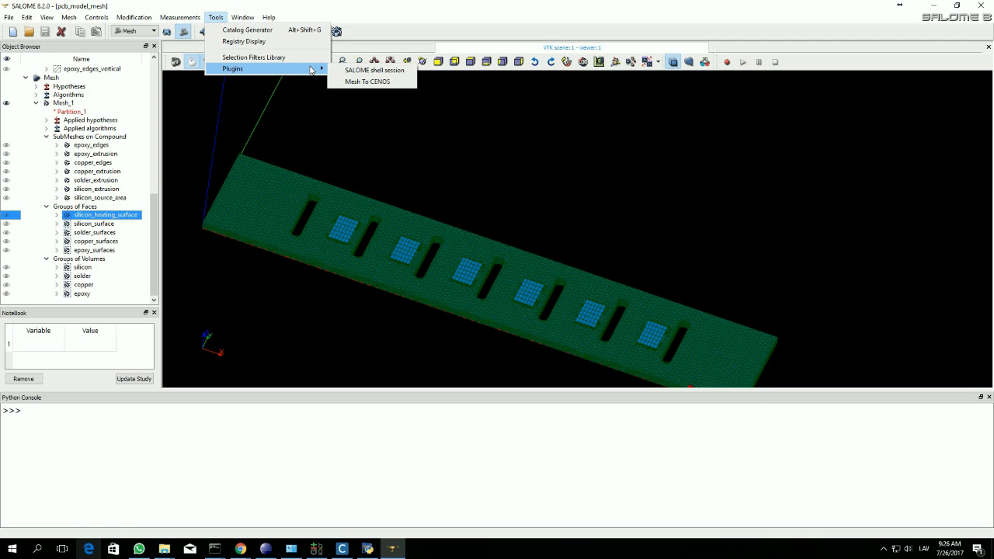
left_click(362, 83)
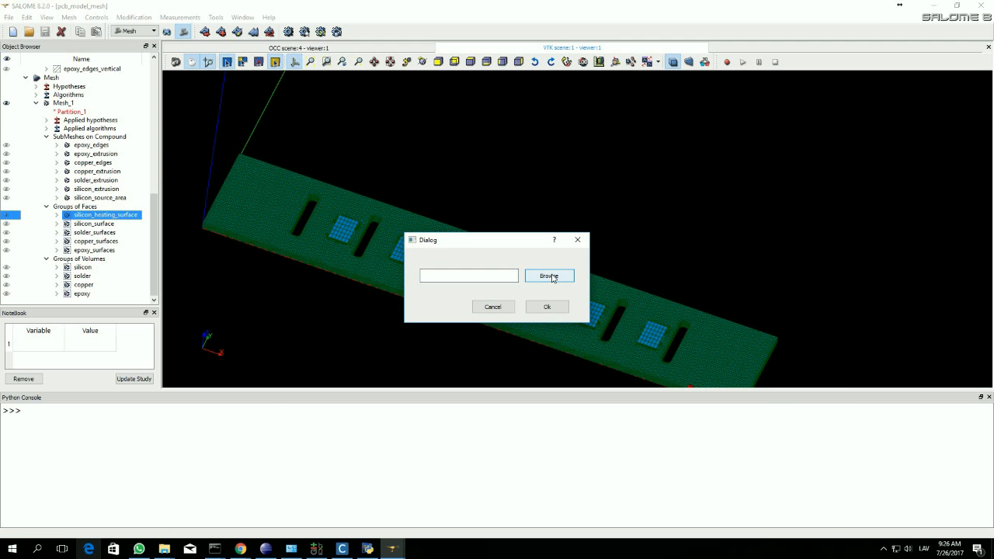
left_click(549, 277)
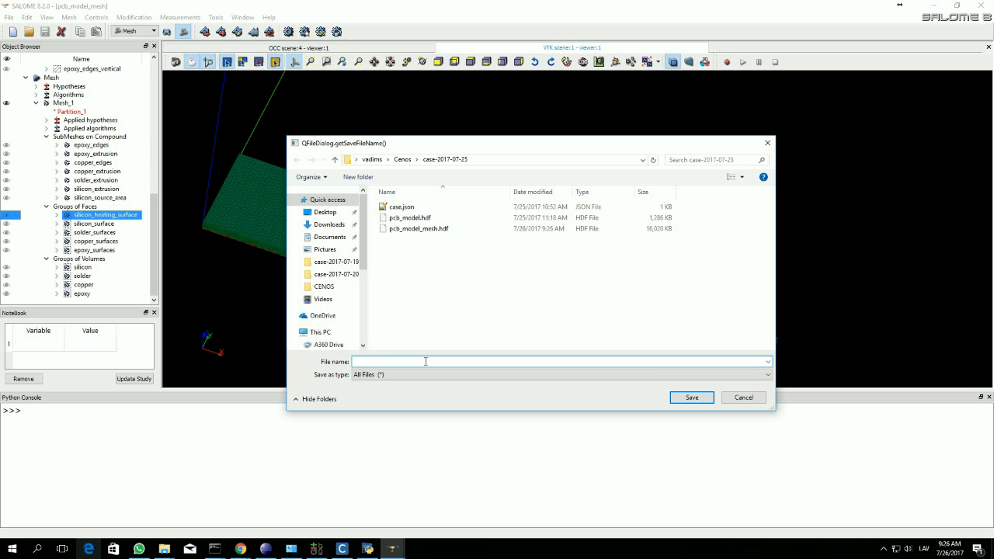
type("pcb_ms")
left_click(684, 398)
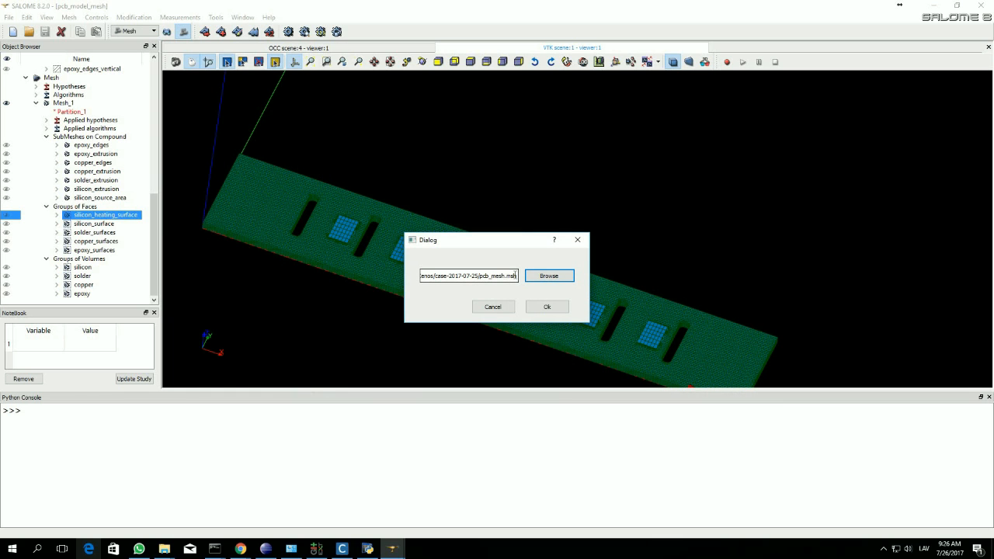
left_click(545, 307)
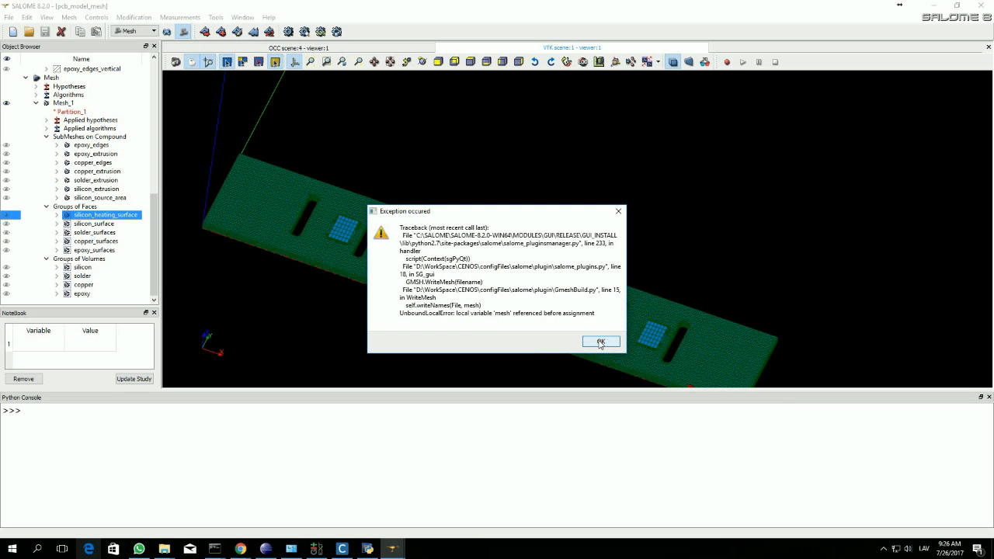
left_click(601, 343)
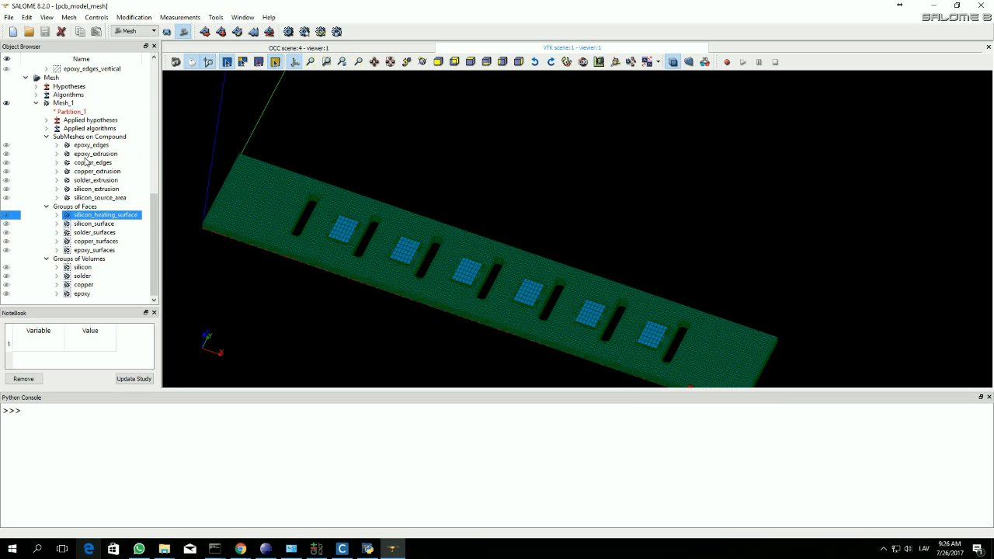
Export the whole Mesh_1 to CENOS, replacing the existing pcb_mesh.msh in the case-2017-07-25 folder
left_click(65, 104)
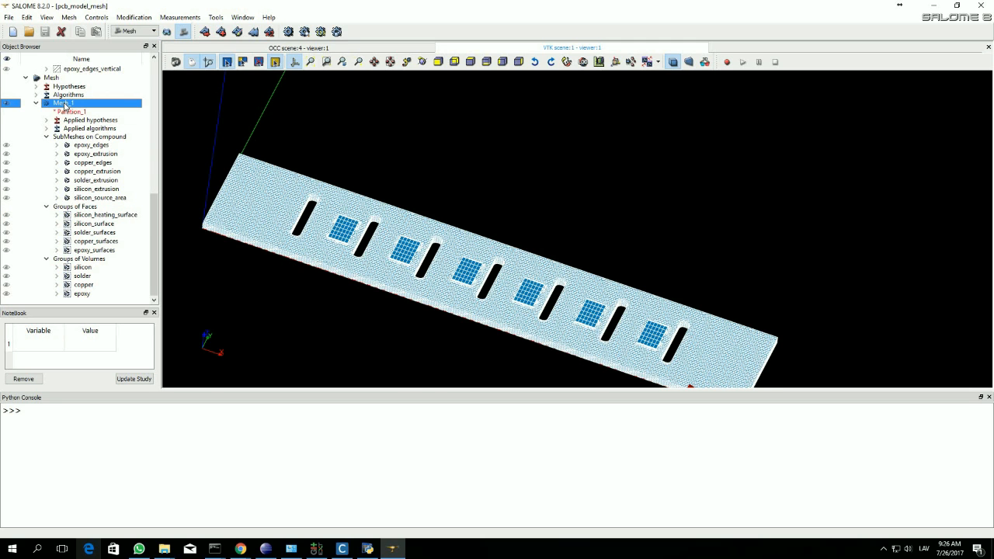
left_click(80, 216)
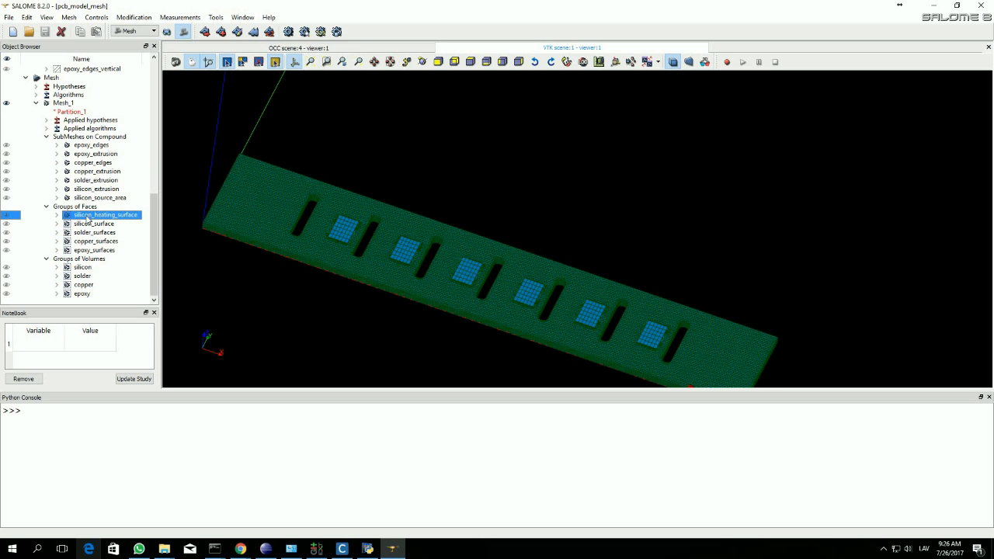
left_click(65, 104)
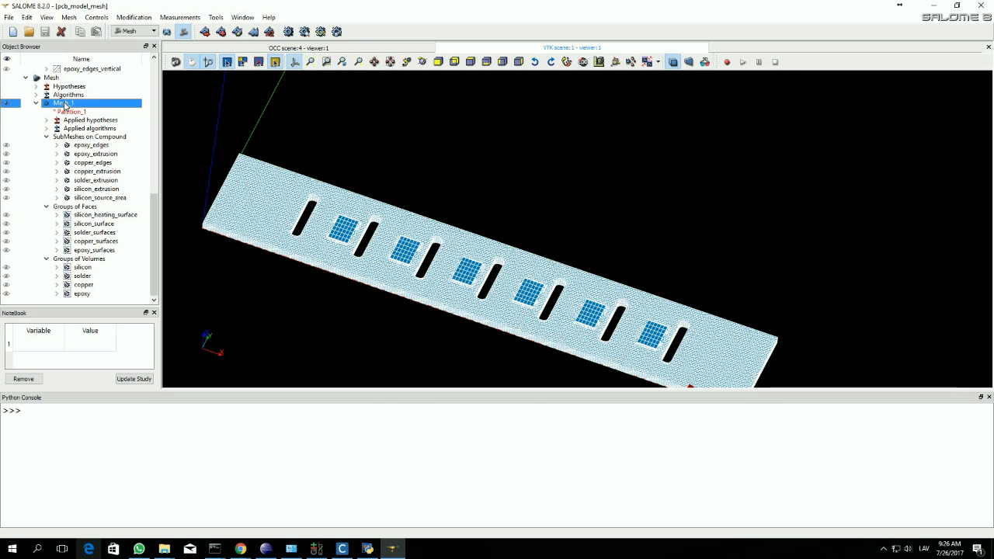
left_click(215, 18)
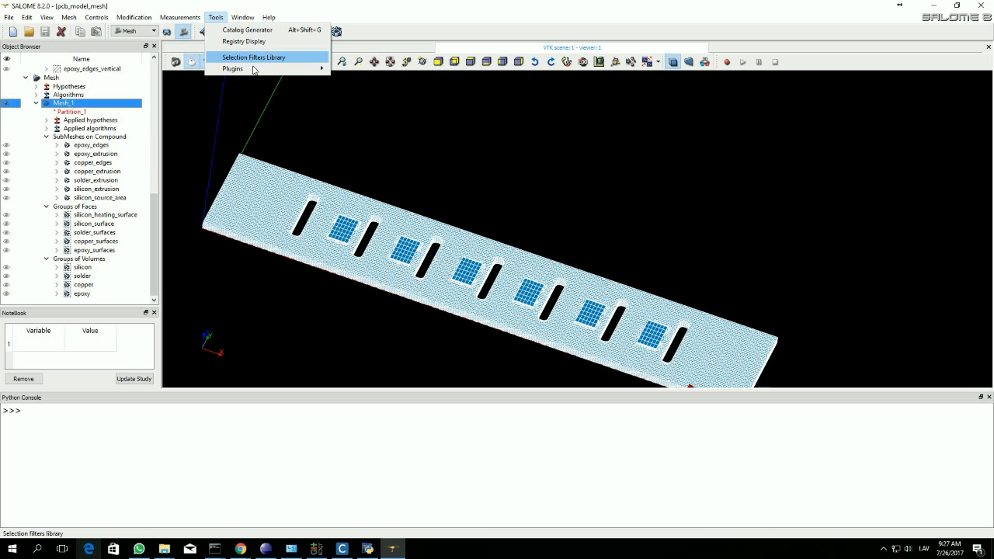
mouse_move(256, 68)
left_click(352, 82)
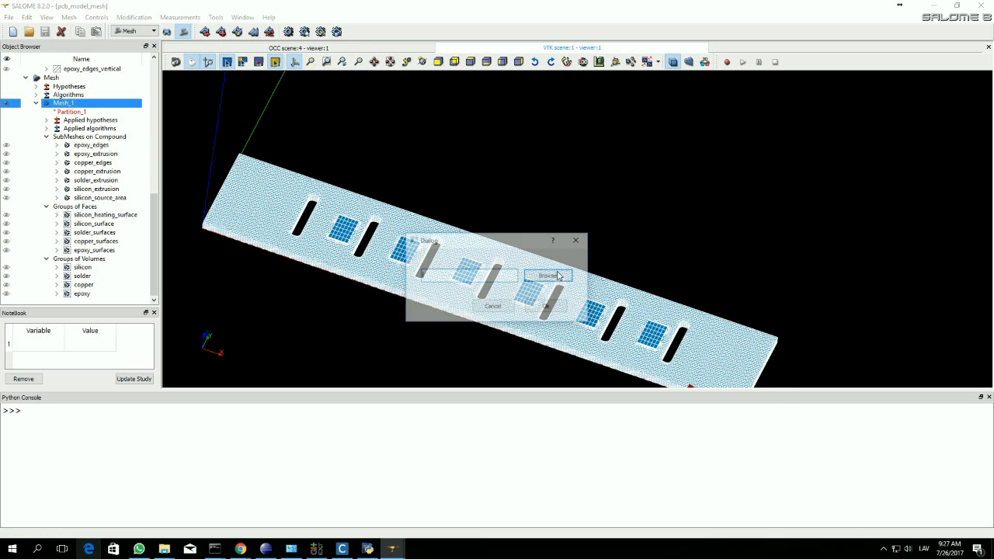
left_click(553, 277)
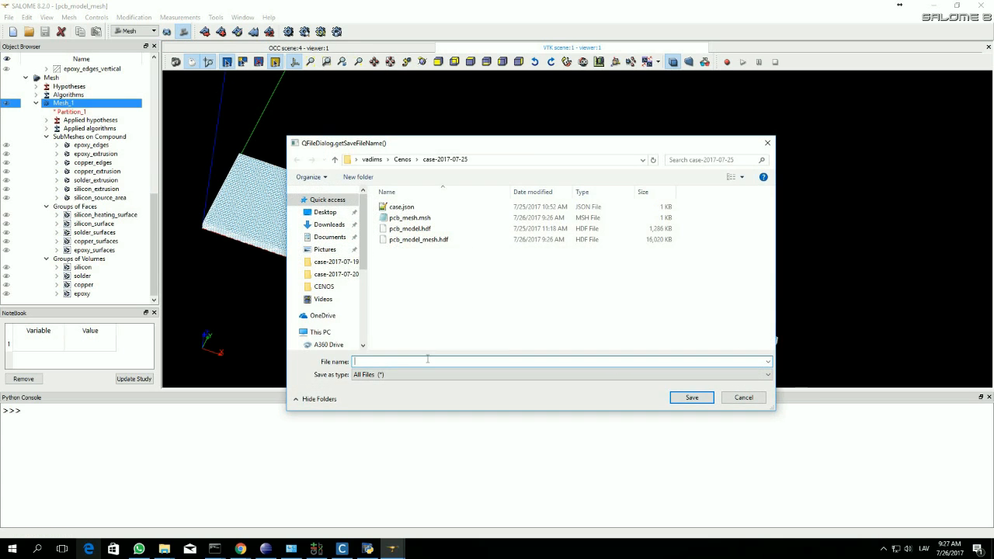
left_click(408, 218)
left_click(688, 399)
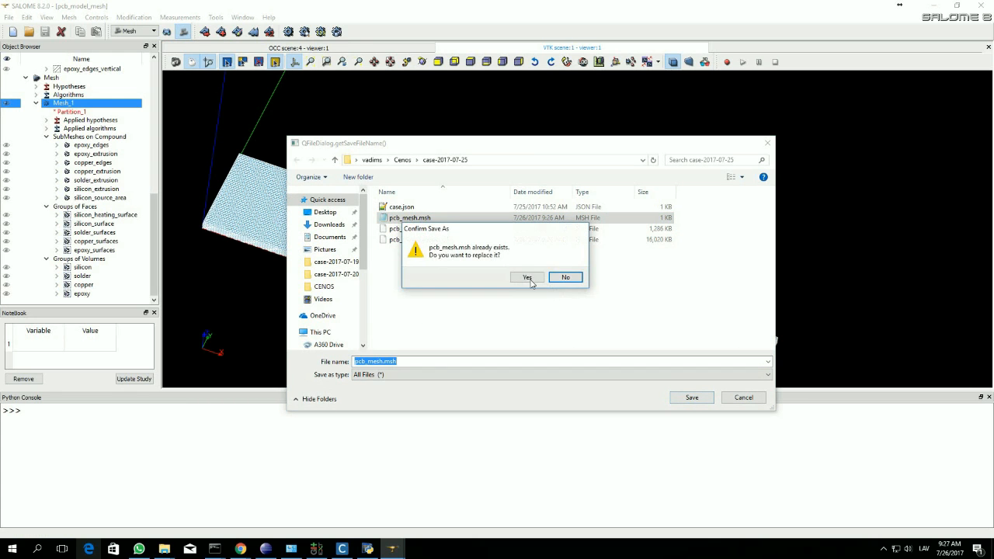
left_click(526, 277)
left_click(544, 307)
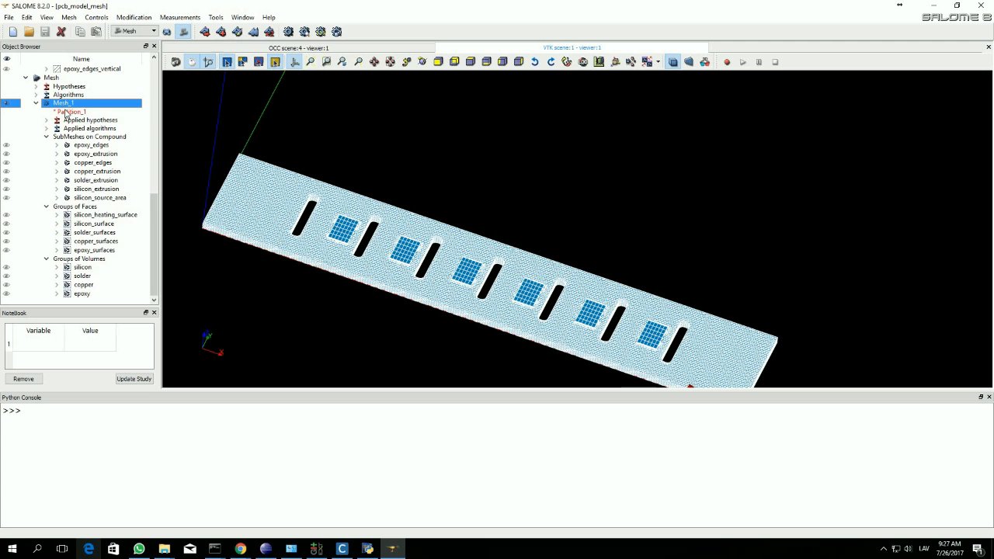
Check the node and element counts in the mesh information of Mesh_1, and close the report
right_click(69, 107)
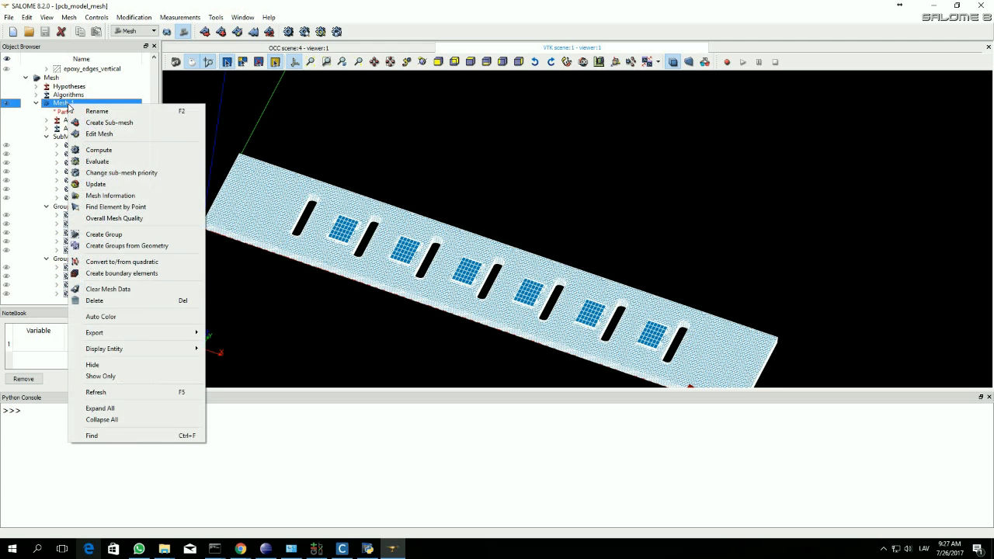
left_click(109, 195)
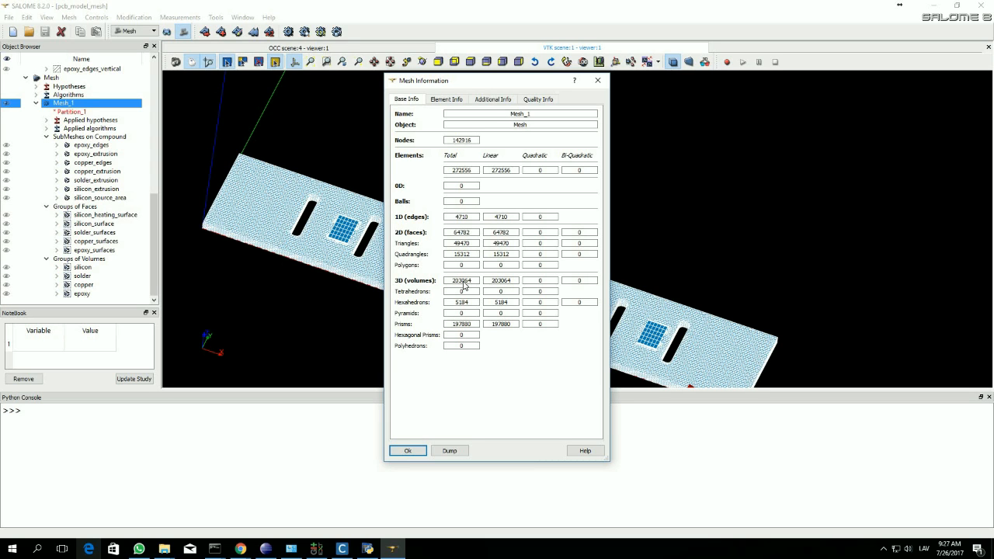
left_click(409, 451)
left_click(409, 451)
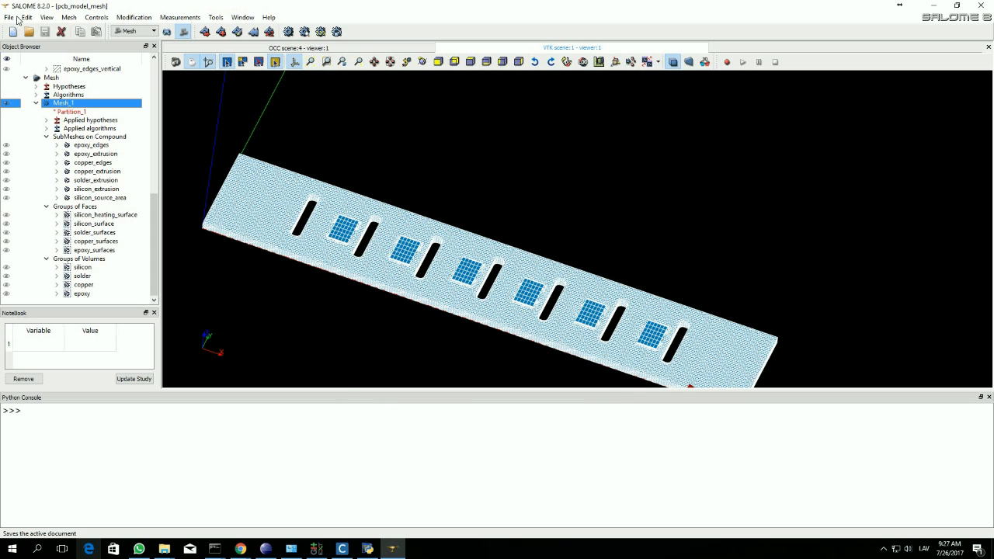
Close the study, quit SALOME with its servers shut down, and switch to the Cenos UI
left_click(11, 19)
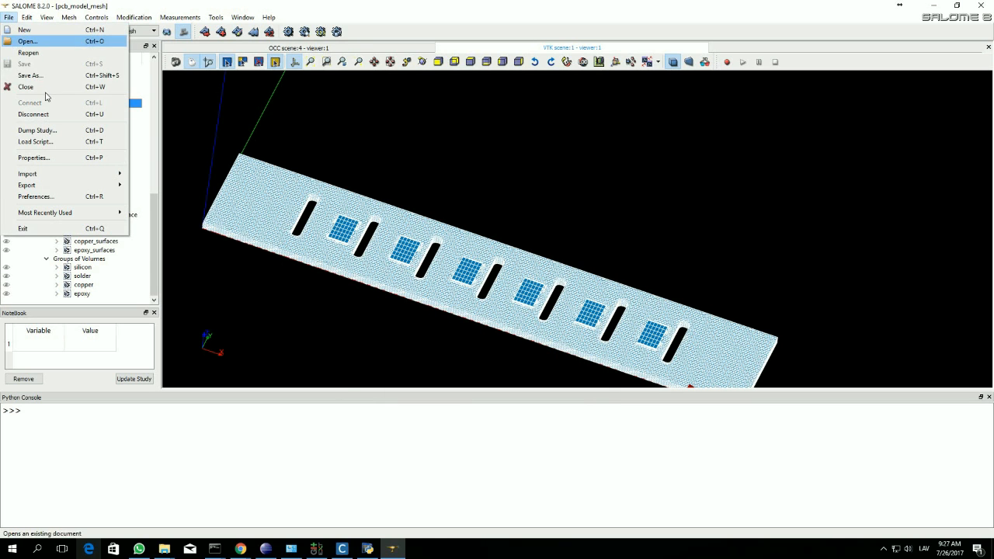
left_click(189, 153)
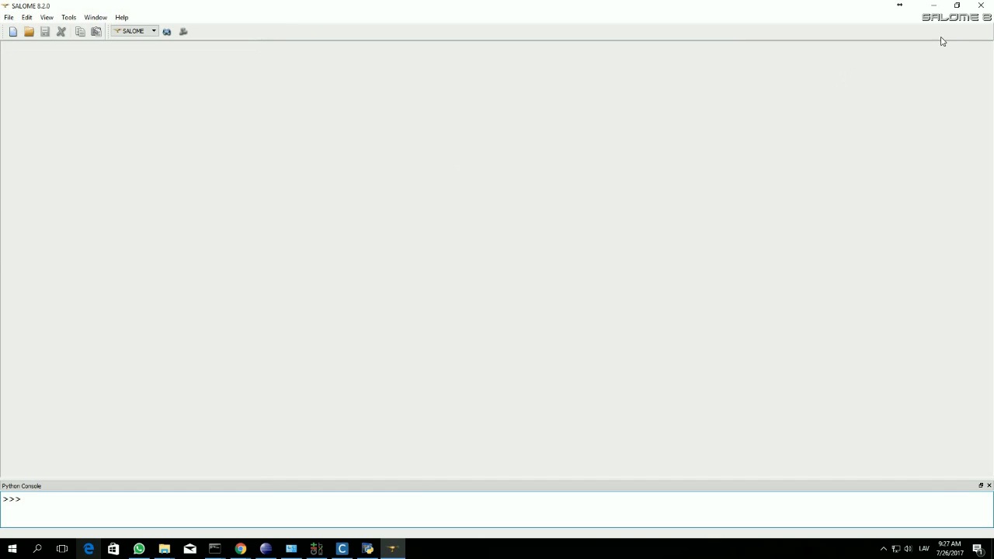
left_click(981, 5)
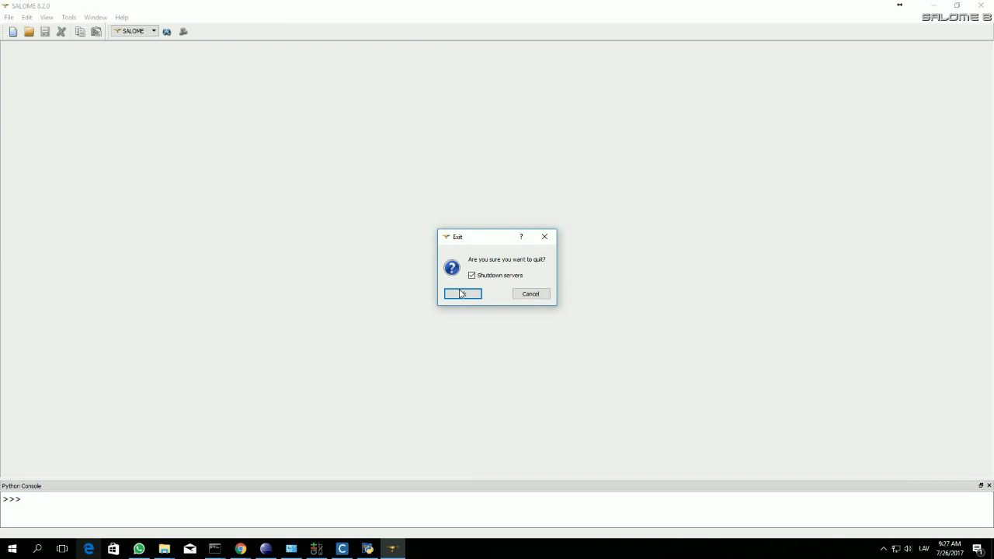
left_click(463, 293)
left_click(341, 551)
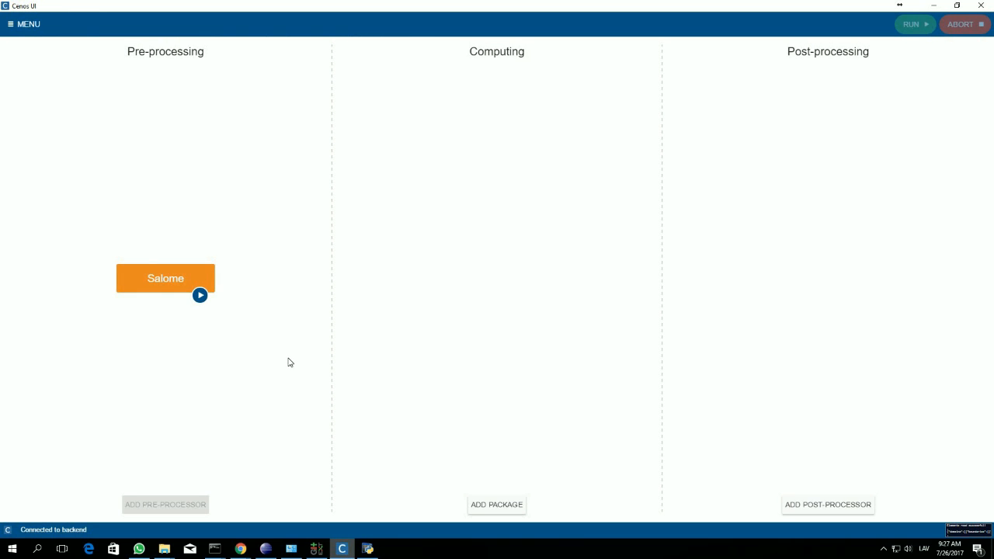